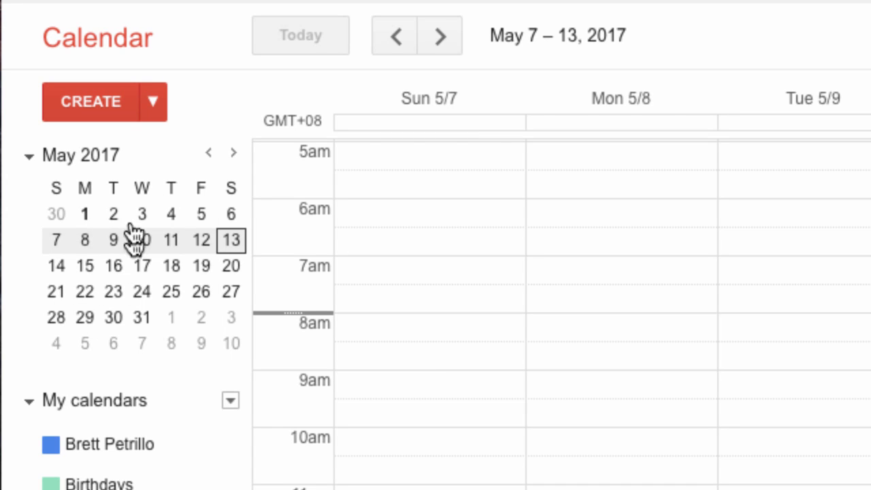
# Step: Flip the mini calendar to June 2017 and back, then switch Reminders to Tasks and back
pyautogui.click(233, 155)
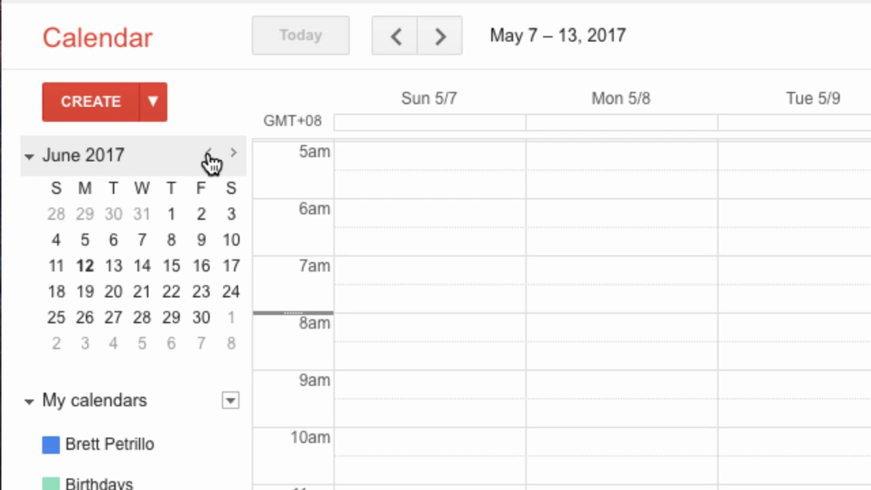
pyautogui.click(209, 154)
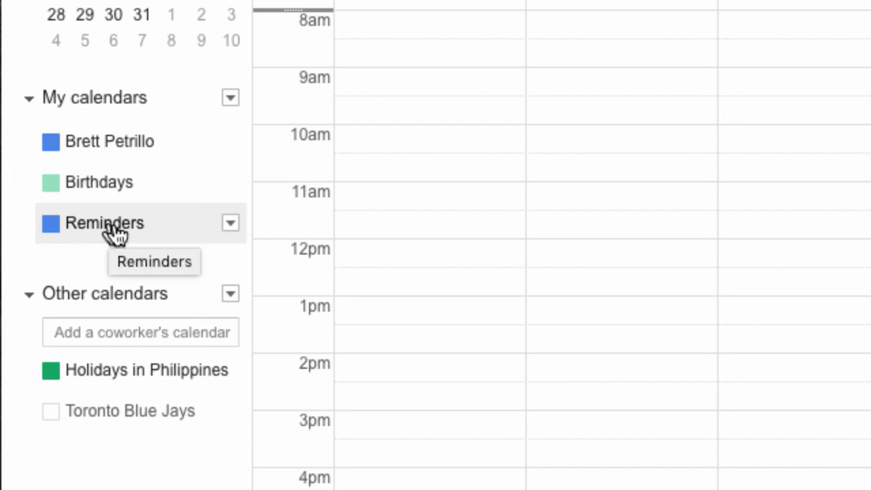
pyautogui.click(230, 224)
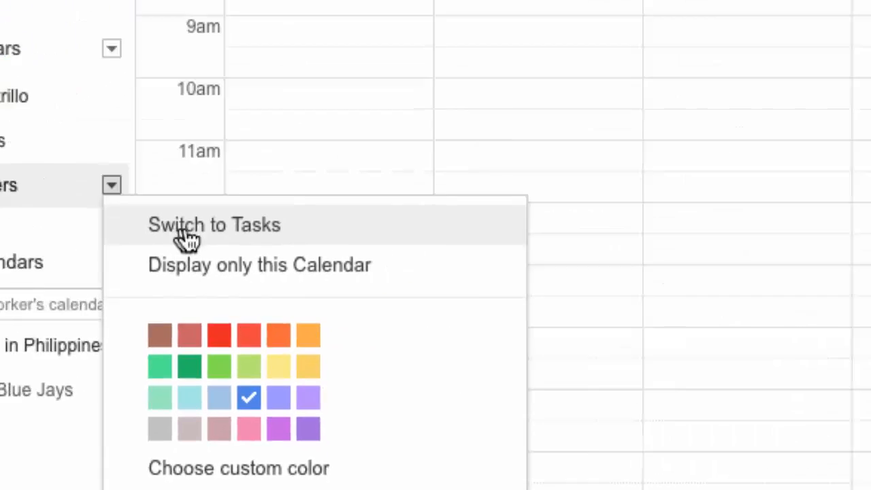
pyautogui.click(371, 147)
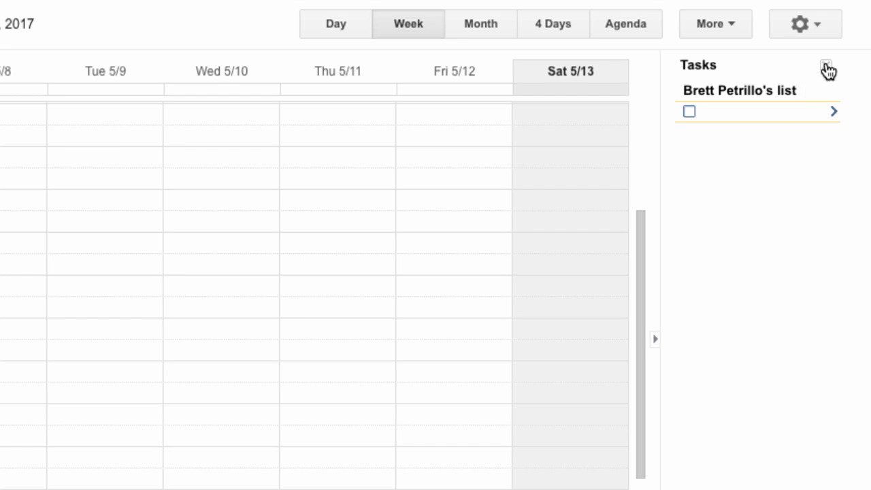
pyautogui.click(826, 66)
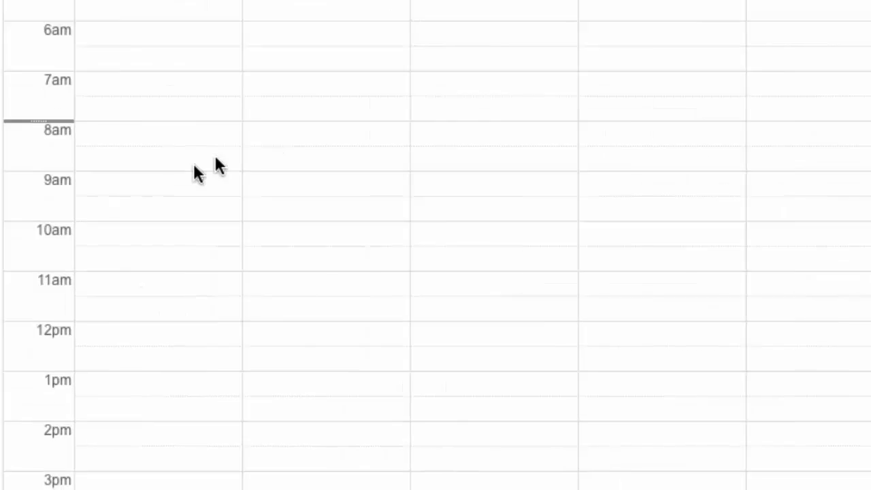
pyautogui.click(96, 221)
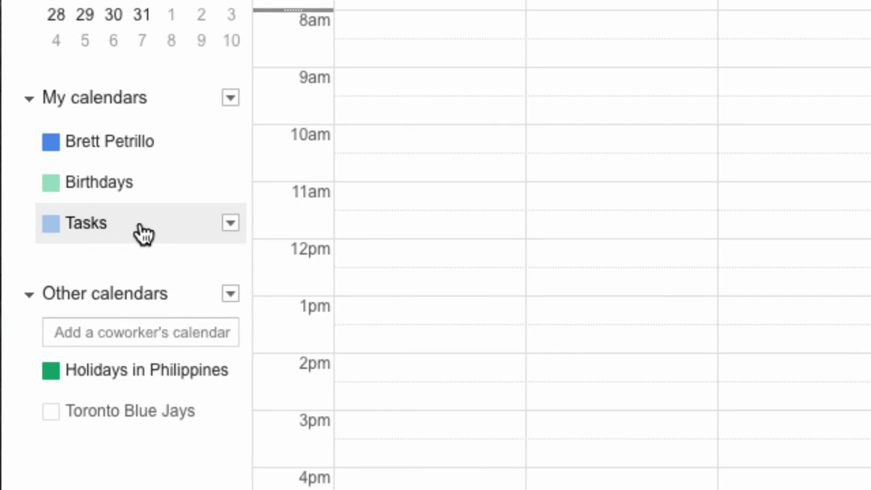
pyautogui.click(231, 224)
pyautogui.click(282, 261)
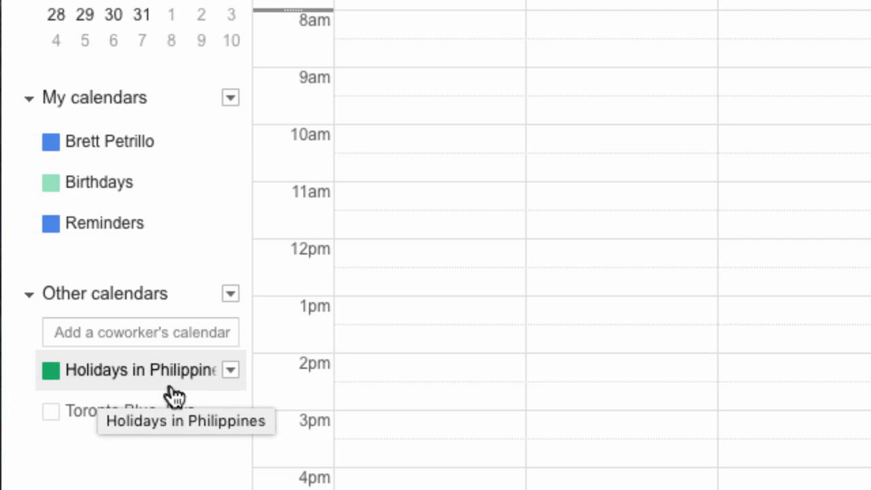
# Step: Show and then hide the Toronto Blue Jays calendar and its game events
pyautogui.click(156, 404)
pyautogui.click(230, 404)
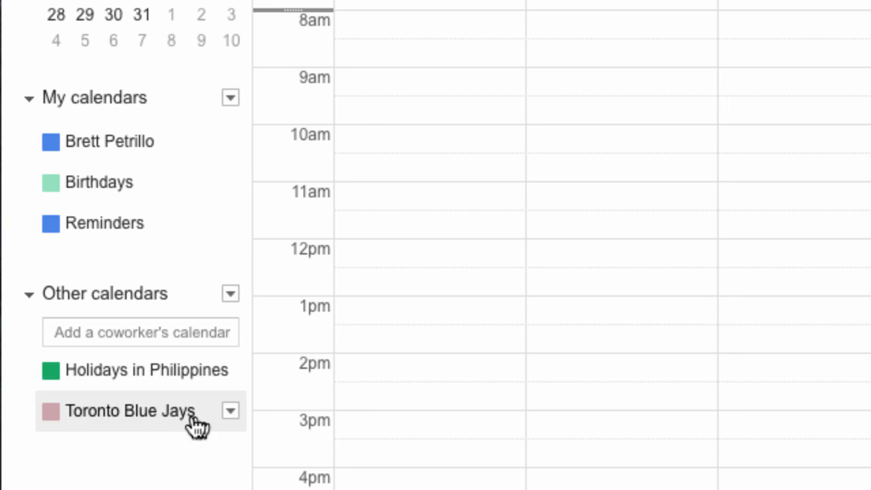
pyautogui.click(56, 416)
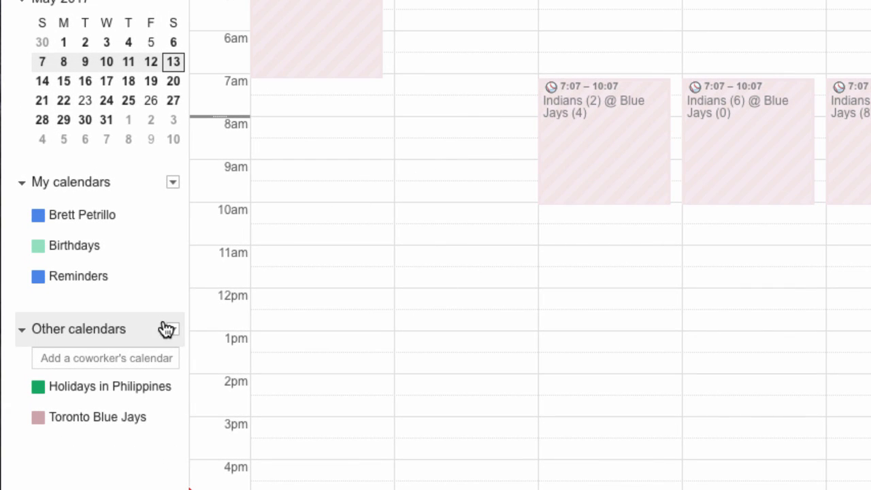
pyautogui.click(38, 418)
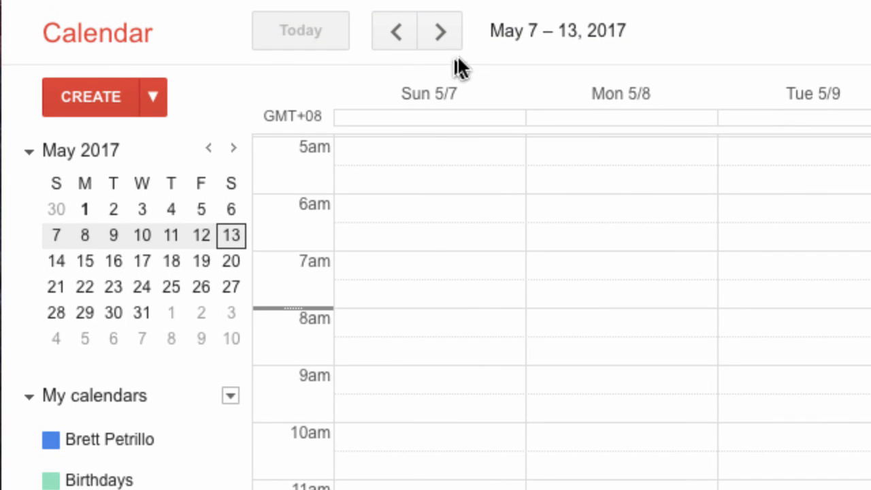
# Step: Step through the weeks of May 14–20 and May 21–27, then jump back to the current week
pyautogui.click(441, 33)
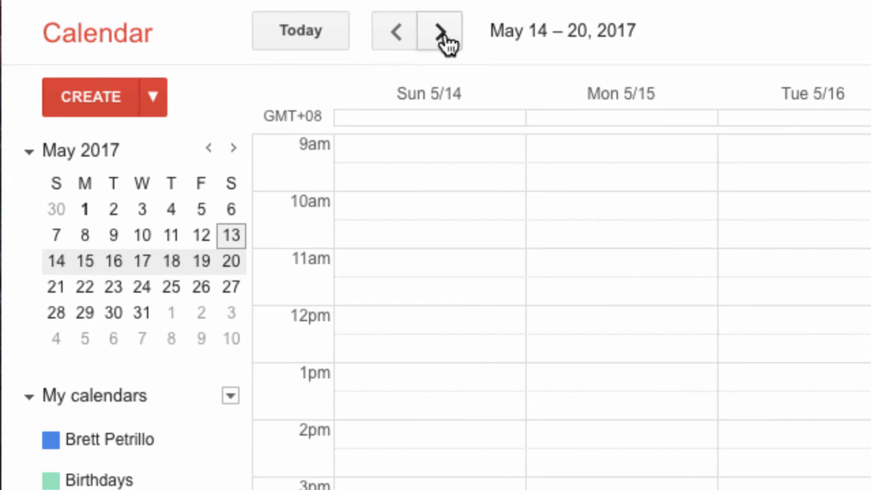
pyautogui.click(398, 32)
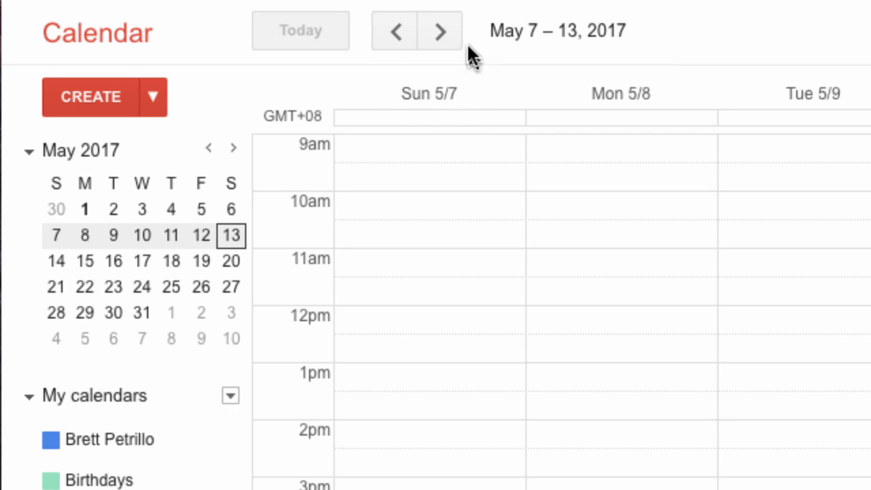
pyautogui.click(443, 35)
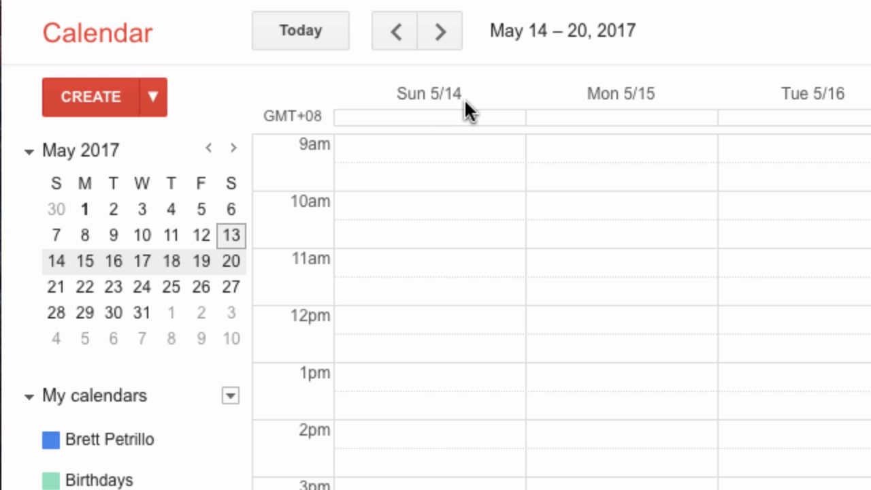
pyautogui.click(396, 31)
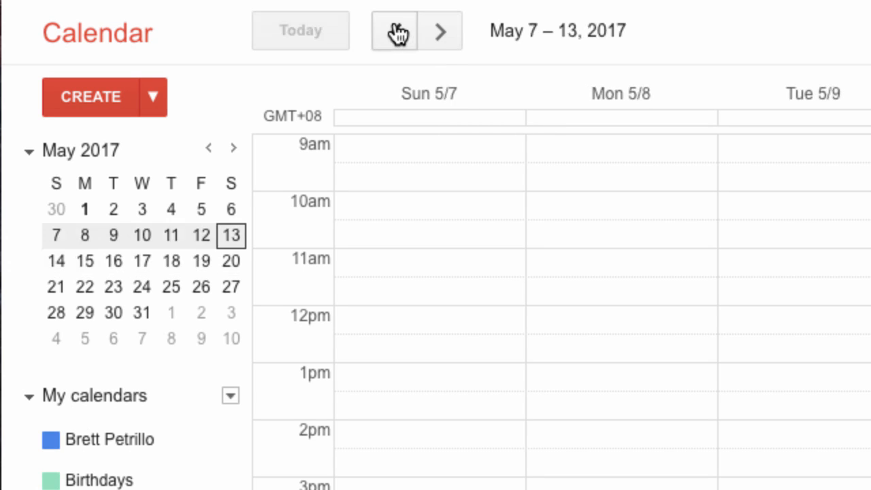
pyautogui.click(440, 31)
pyautogui.click(441, 31)
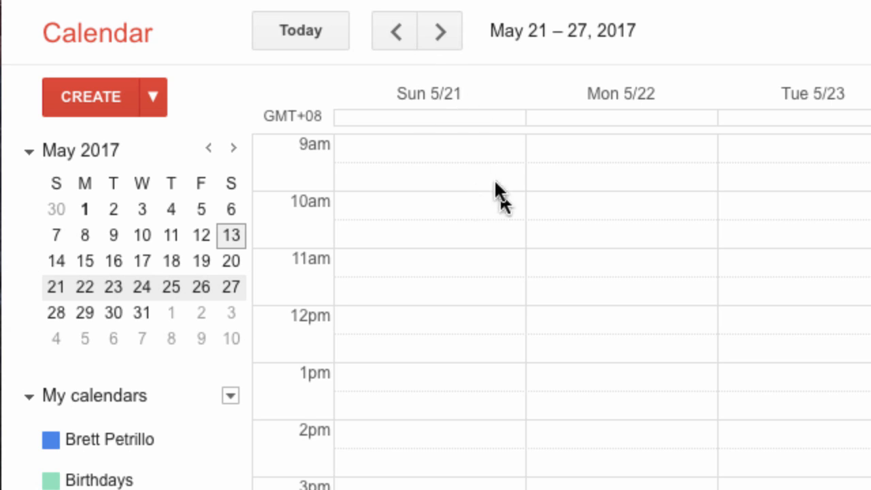
pyautogui.click(298, 30)
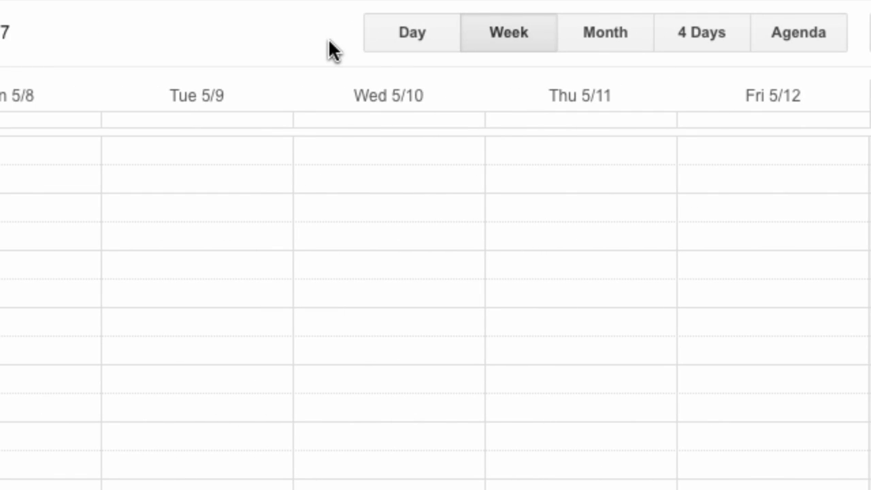
# Step: Try the Day (5/13), Week, Month, 4 Days and Agenda views and the More options
pyautogui.click(411, 34)
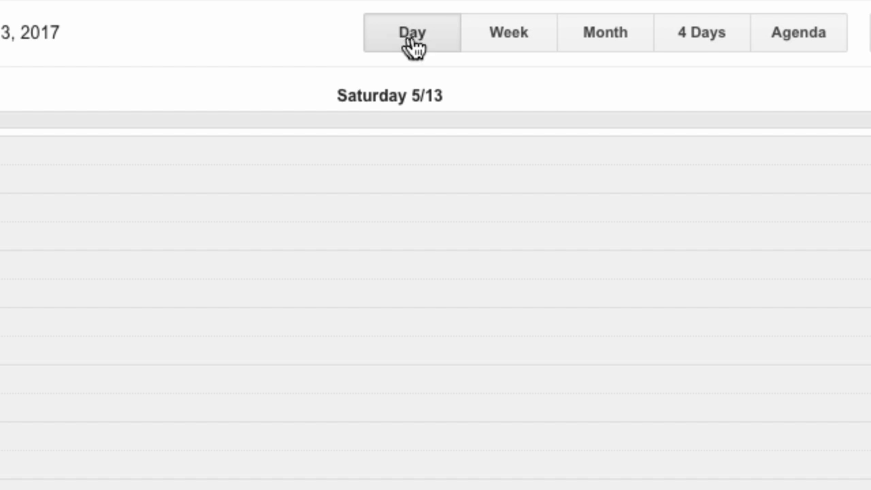
pyautogui.click(500, 45)
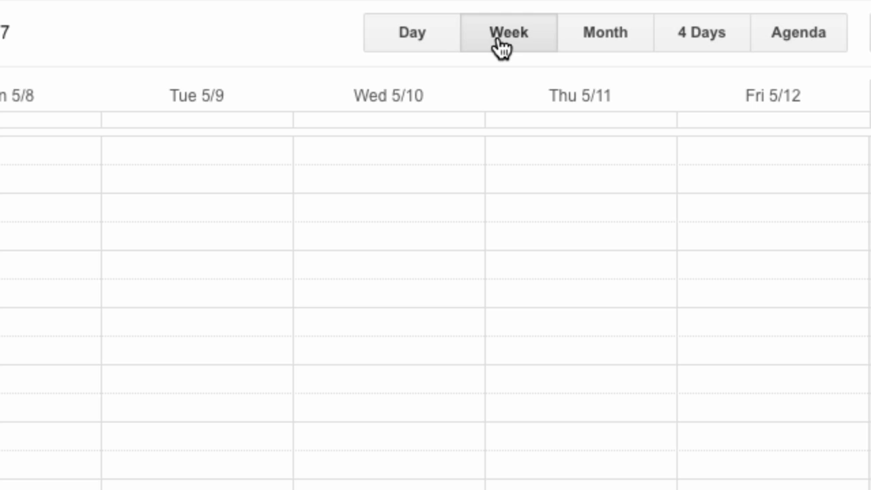
pyautogui.click(606, 41)
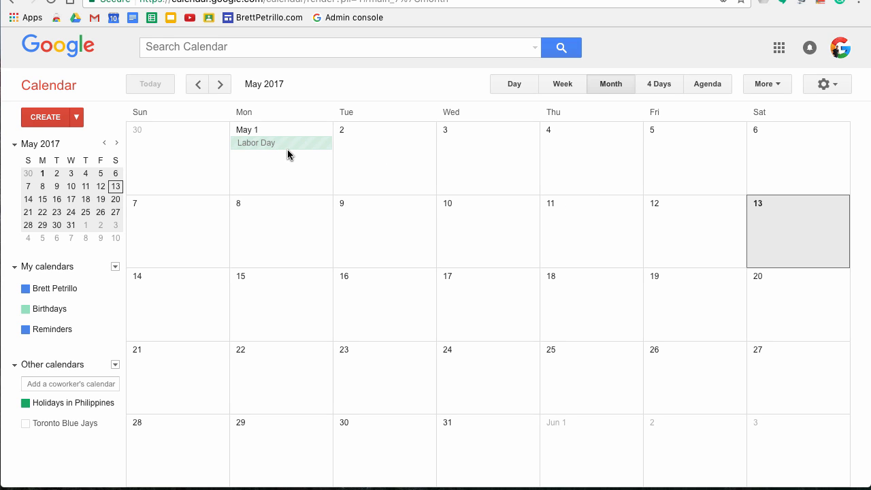
pyautogui.click(658, 85)
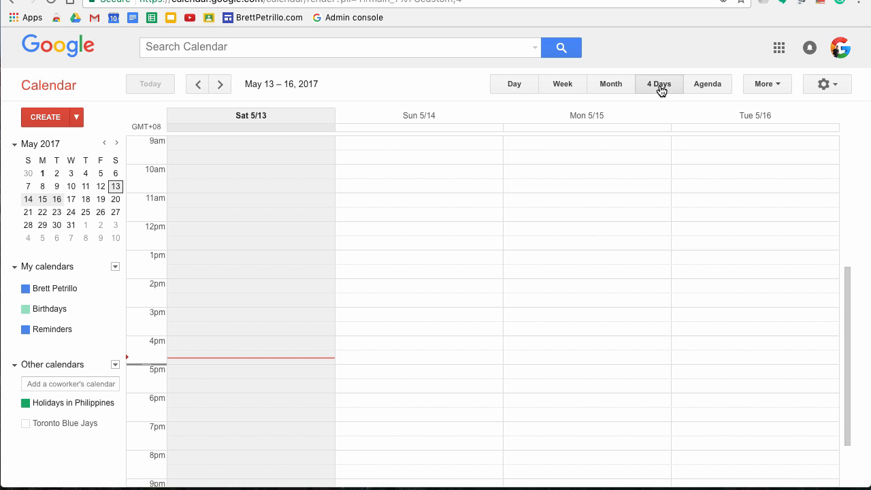
pyautogui.click(706, 89)
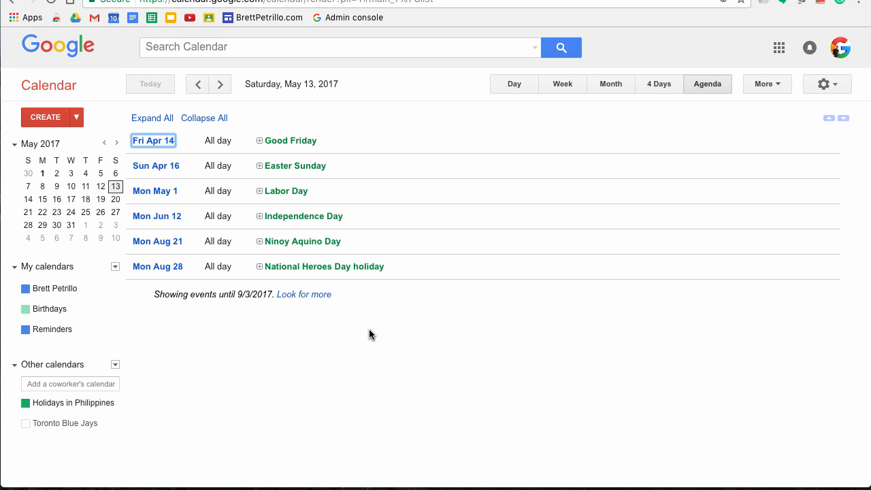
pyautogui.click(777, 89)
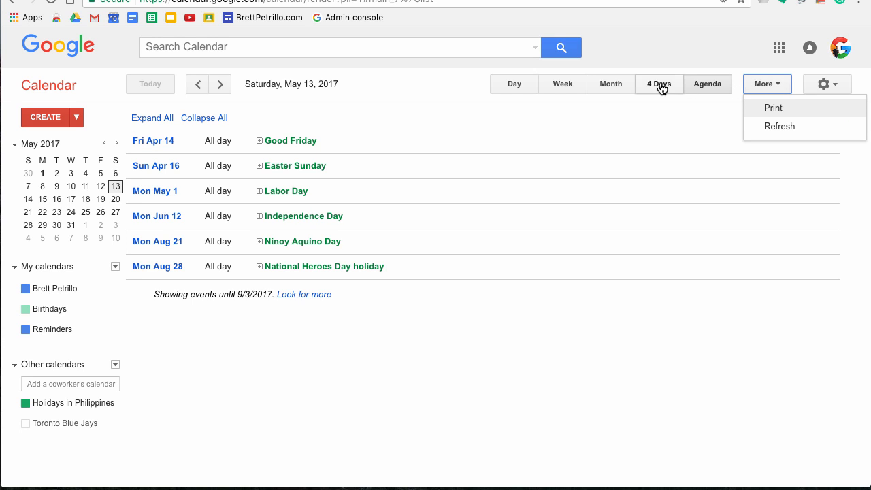
# Step: Cycle through week, month and day views back to May 7–13, then open Calendar Settings
pyautogui.click(560, 85)
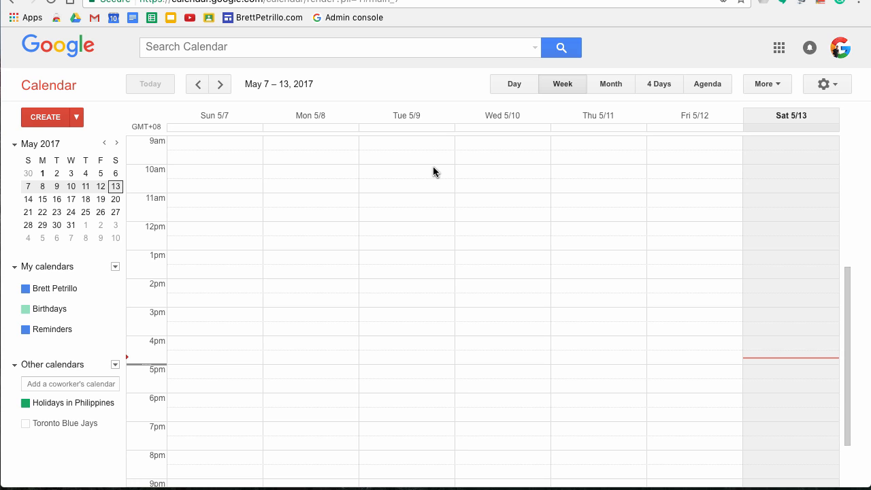
pyautogui.click(612, 87)
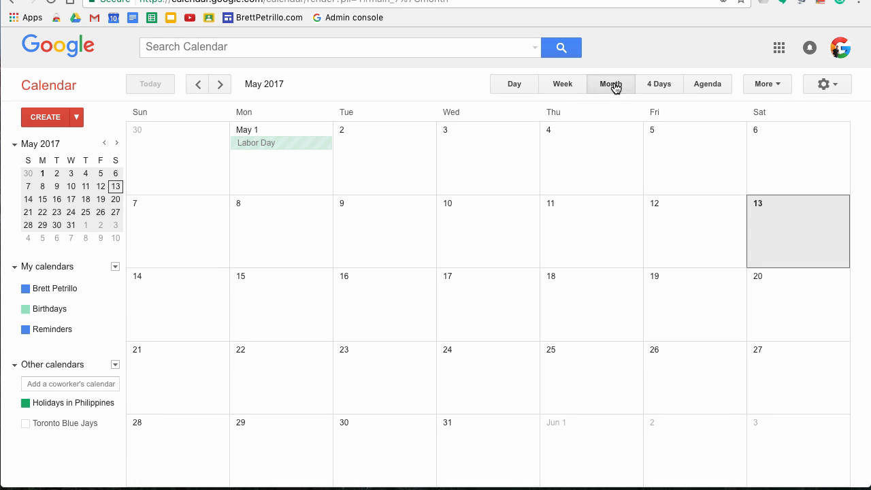
pyautogui.click(514, 85)
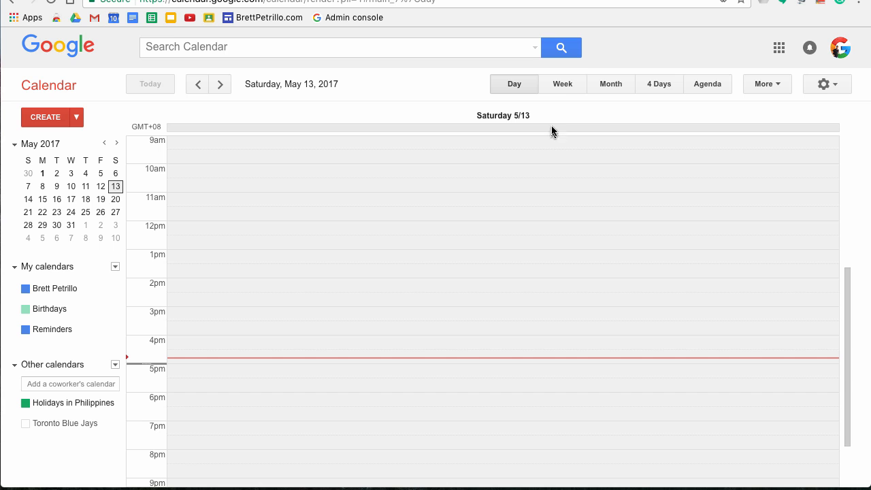
pyautogui.click(562, 85)
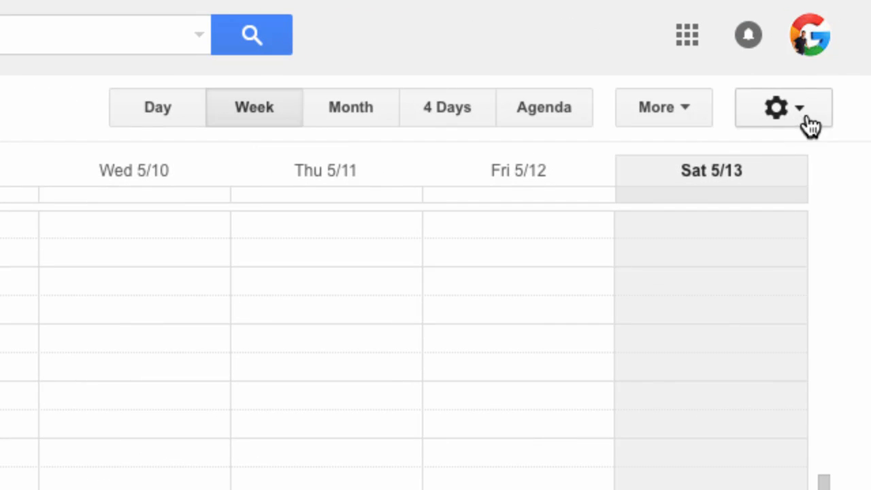
pyautogui.click(811, 118)
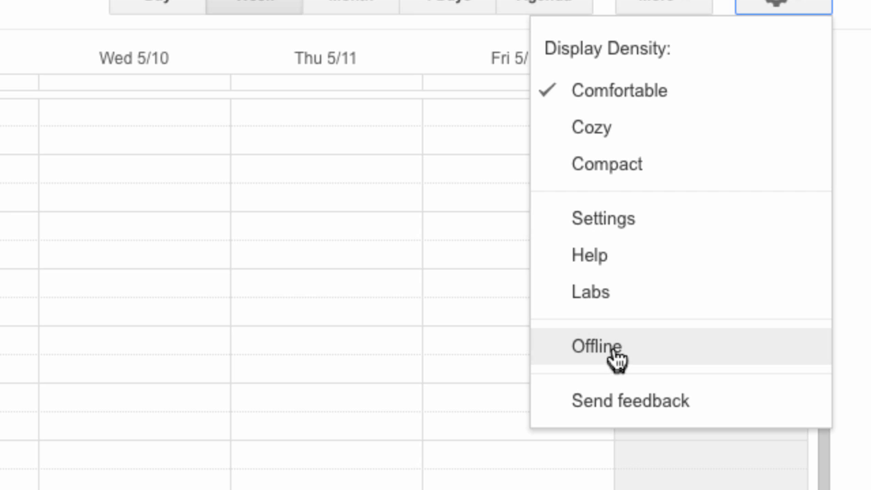
pyautogui.click(658, 236)
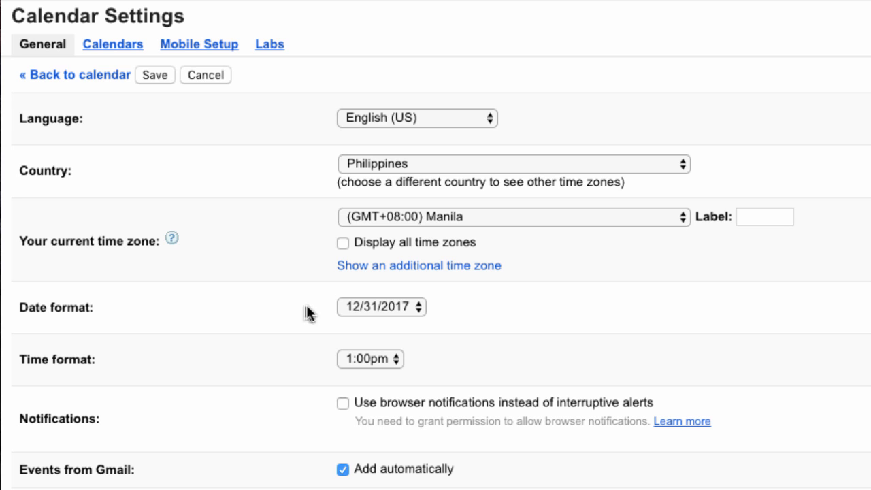
pyautogui.click(416, 307)
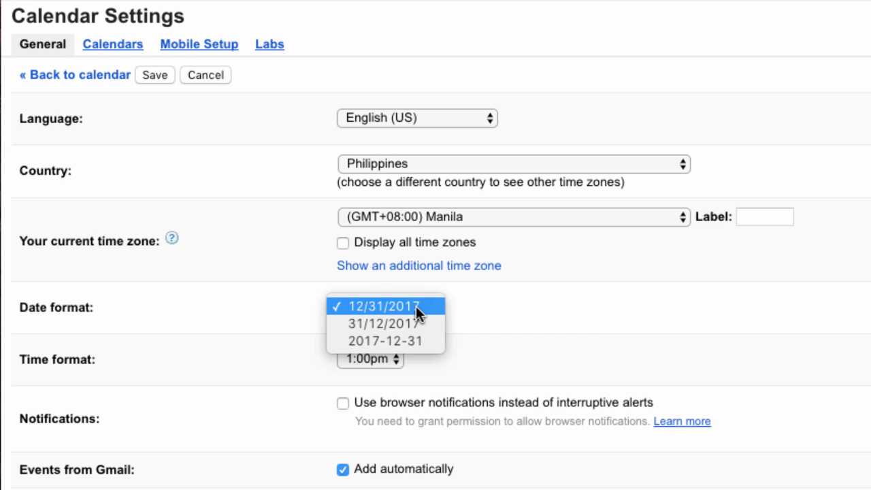
pyautogui.click(416, 305)
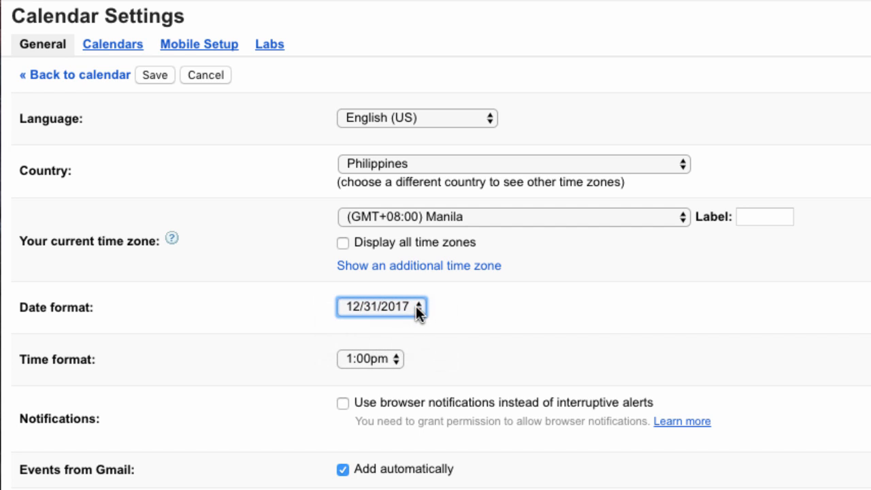
pyautogui.click(395, 359)
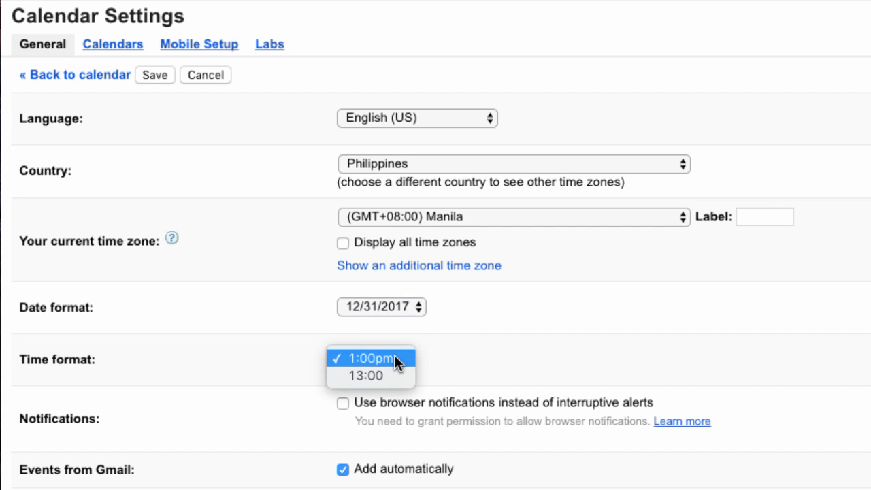
pyautogui.click(264, 354)
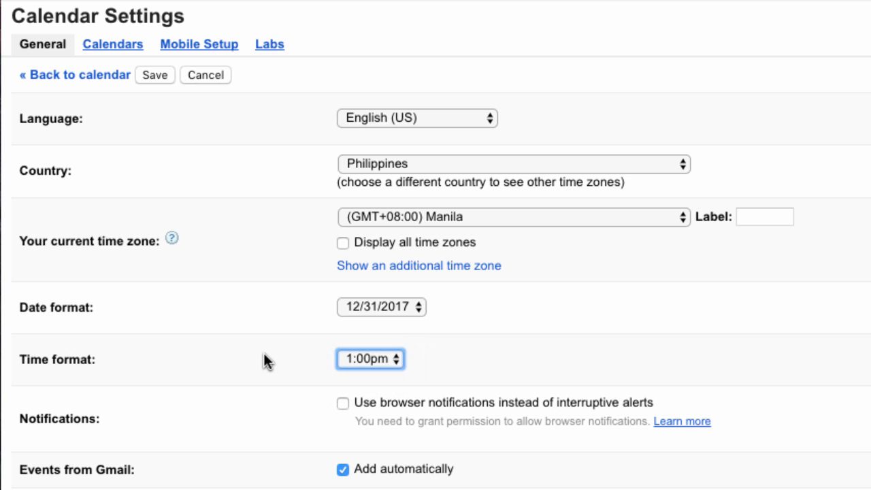
pyautogui.scroll(-5, 253, 364)
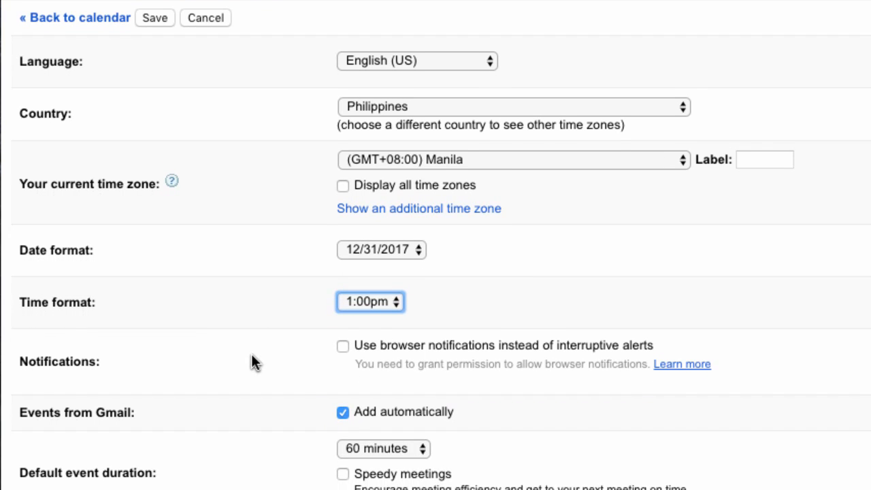
pyautogui.scroll(-1, 251, 355)
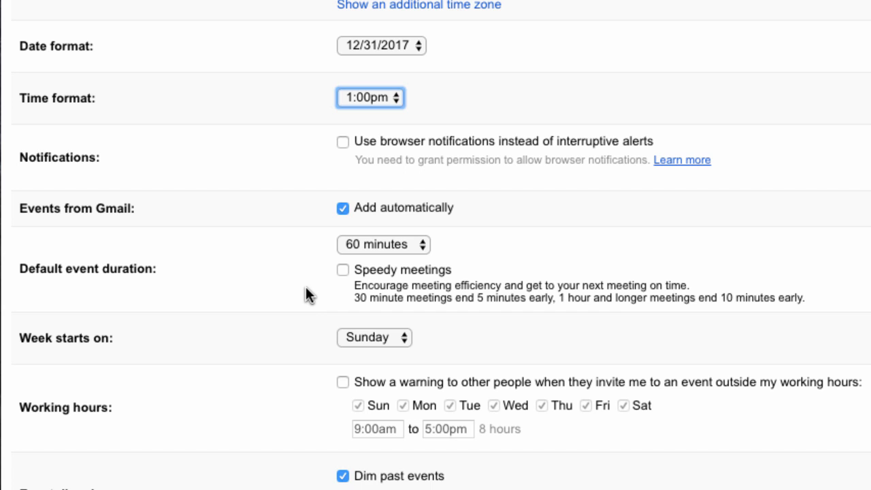
# Step: Check the default event duration and week-start choices, keeping 60 minutes and Sunday
pyautogui.click(421, 246)
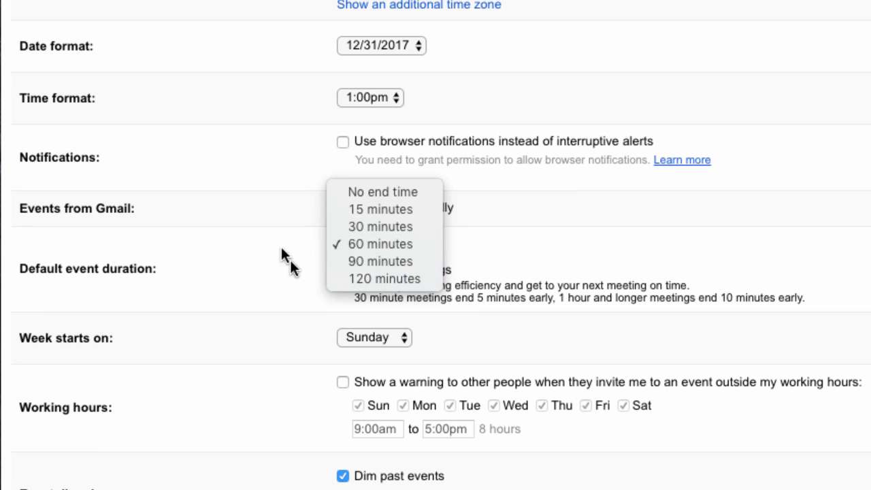
pyautogui.click(395, 245)
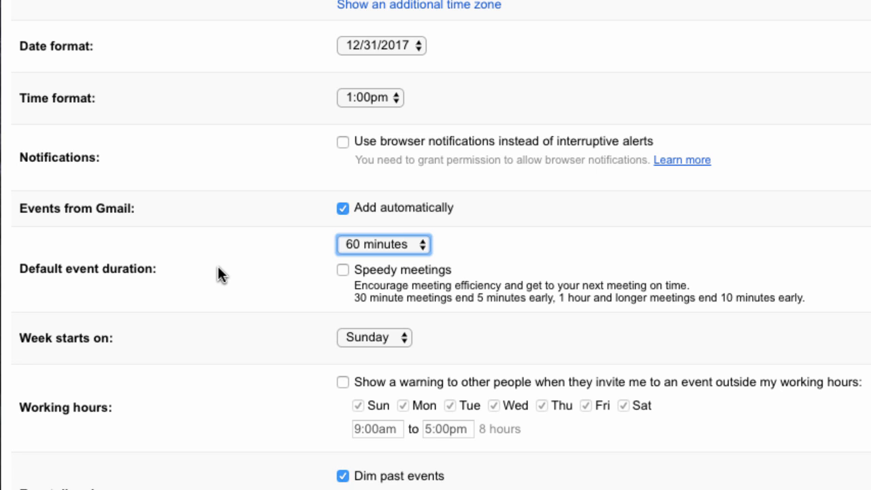
pyautogui.scroll(-4, 232, 354)
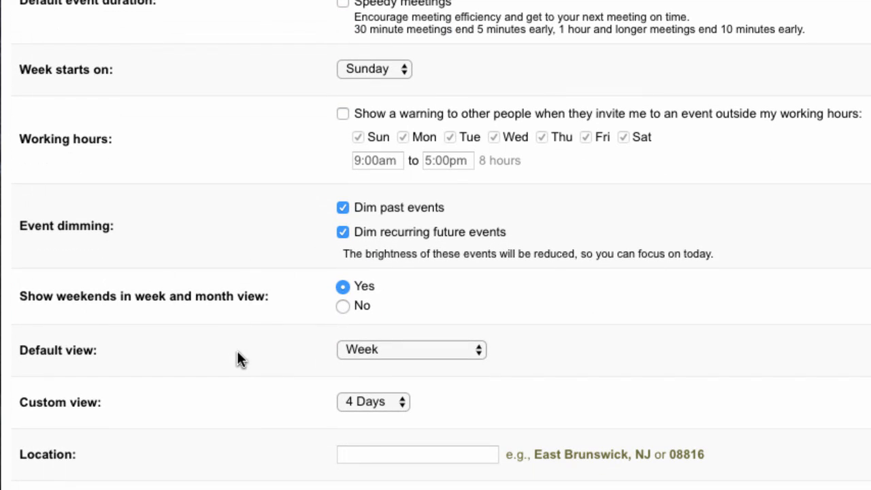
pyautogui.click(395, 69)
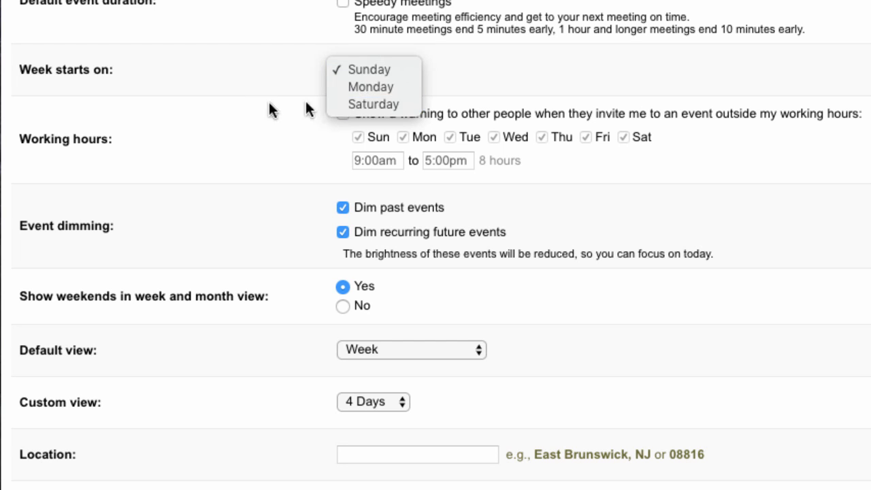
pyautogui.click(218, 100)
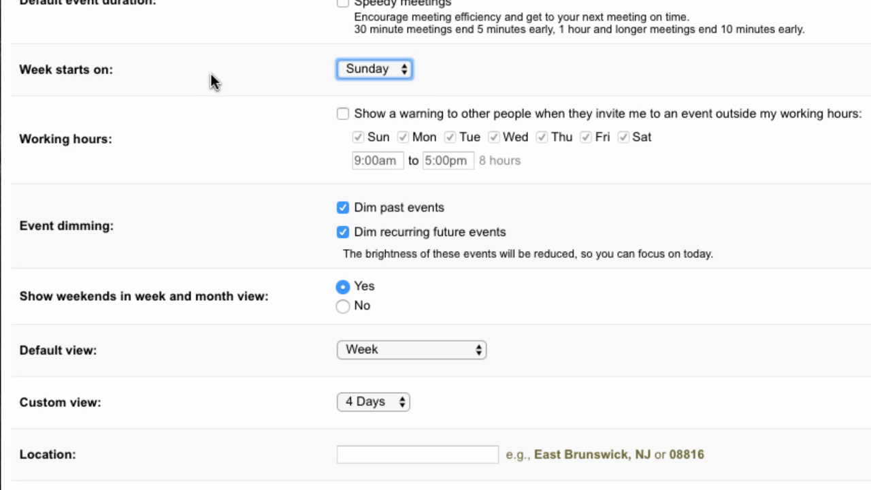
pyautogui.click(409, 68)
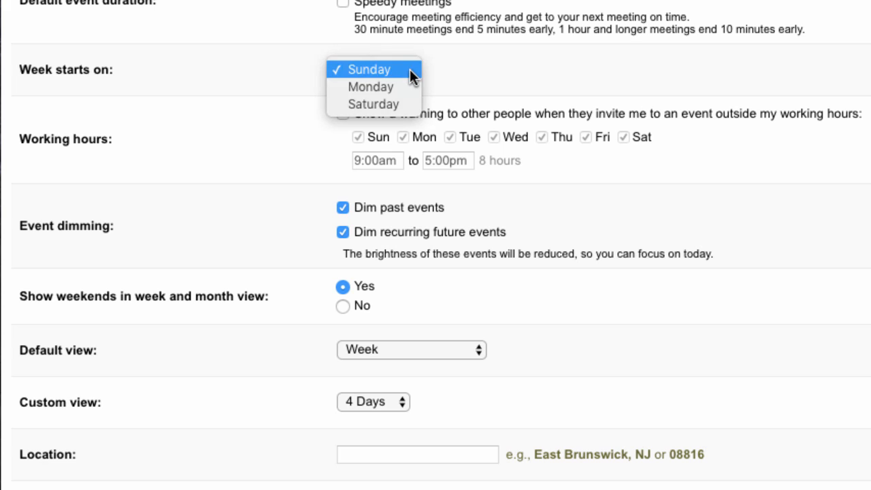
pyautogui.click(234, 77)
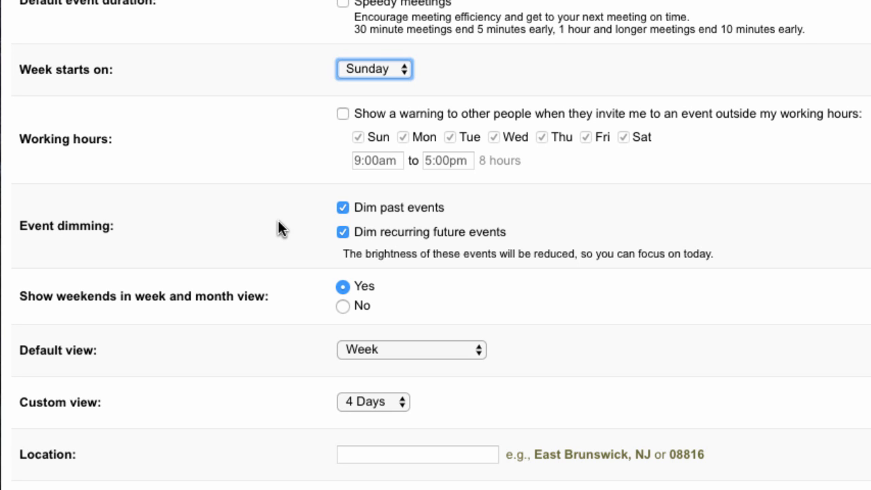
# Step: Scroll further down and list the custom view lengths, from 2 Days to 4 Weeks
pyautogui.scroll(-2, 277, 229)
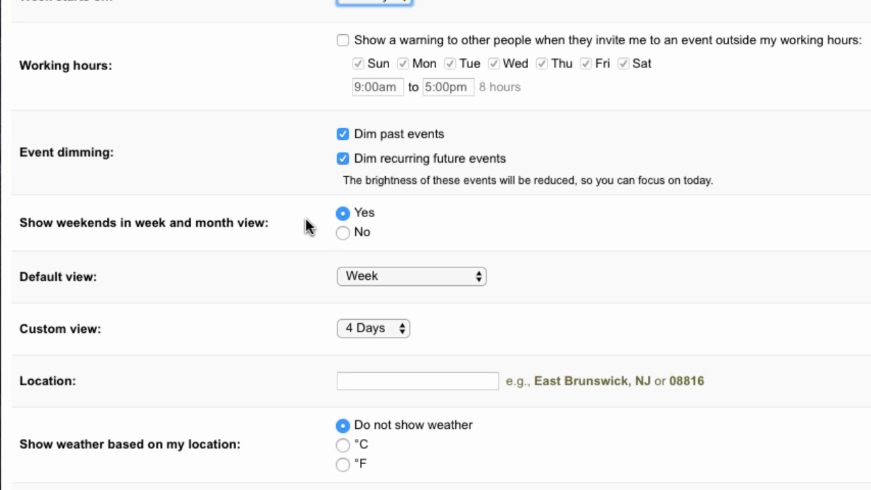
pyautogui.click(214, 276)
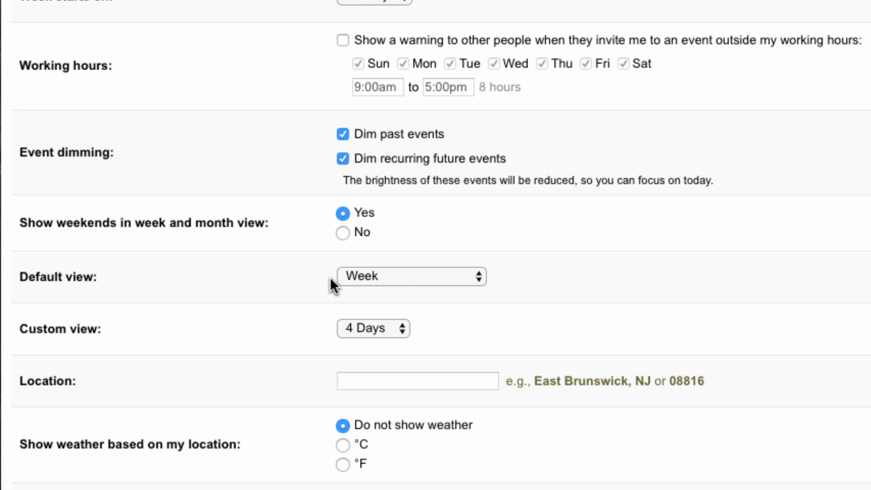
pyautogui.scroll(-3, 182, 273)
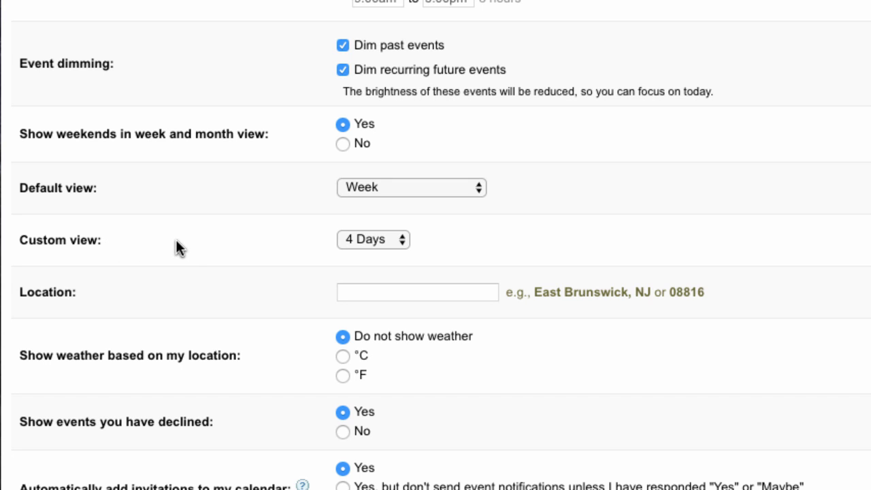
pyautogui.click(402, 240)
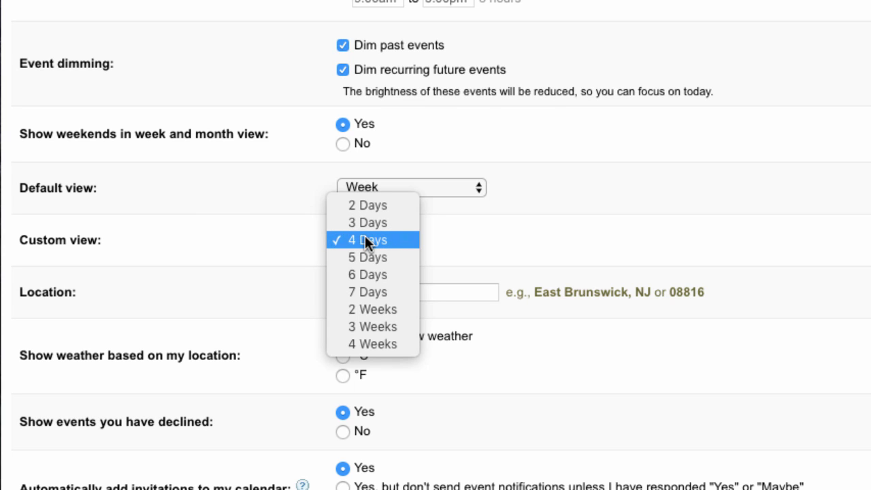
pyautogui.click(200, 228)
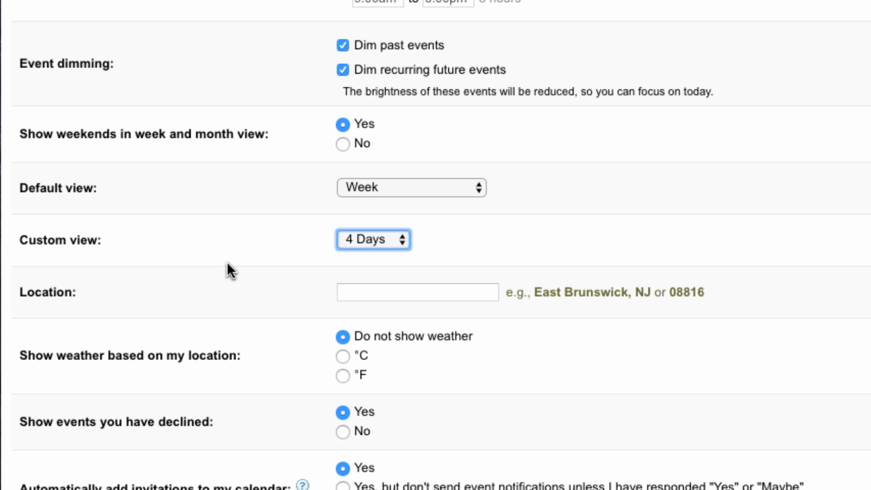
pyautogui.click(208, 300)
pyautogui.scroll(-2, 207, 300)
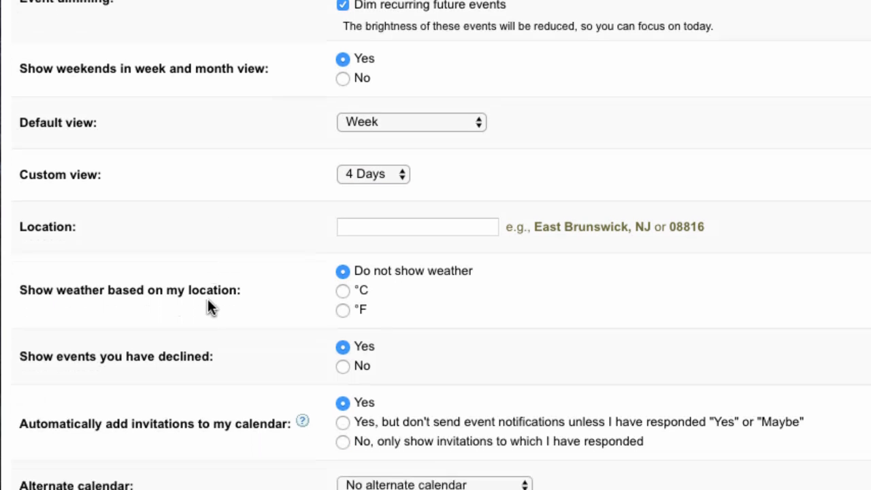
pyautogui.scroll(-2, 208, 300)
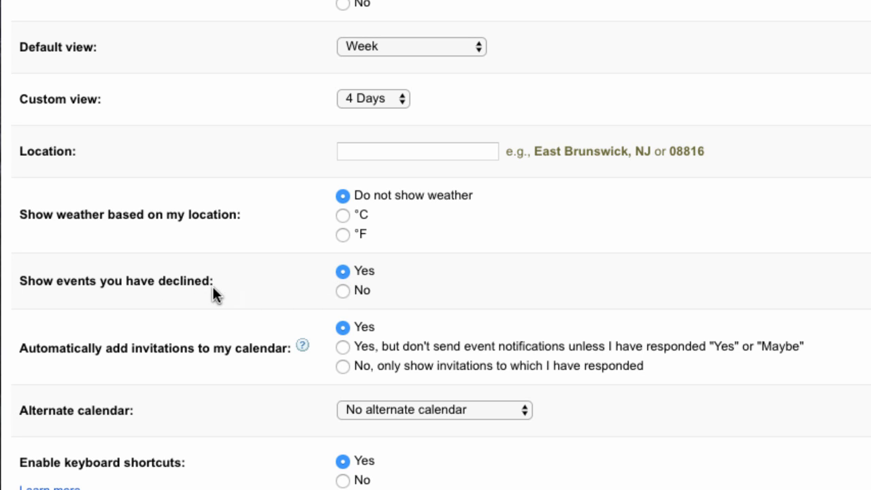
pyautogui.click(343, 293)
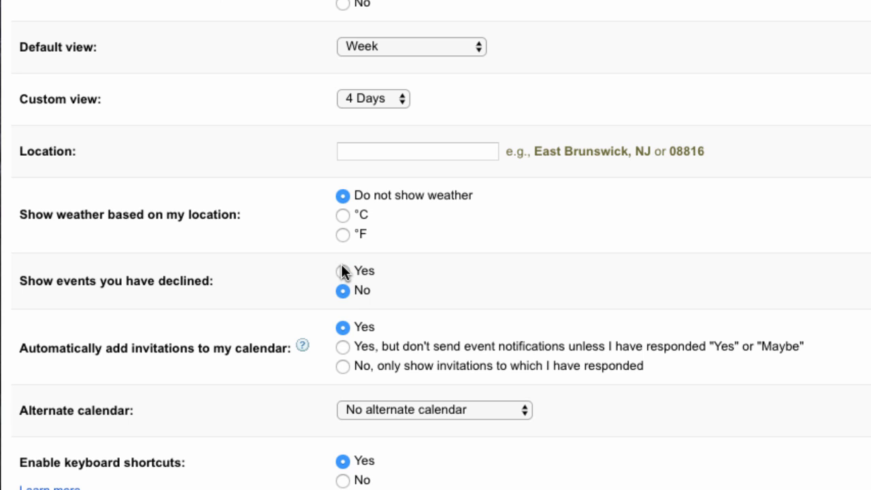
pyautogui.click(343, 272)
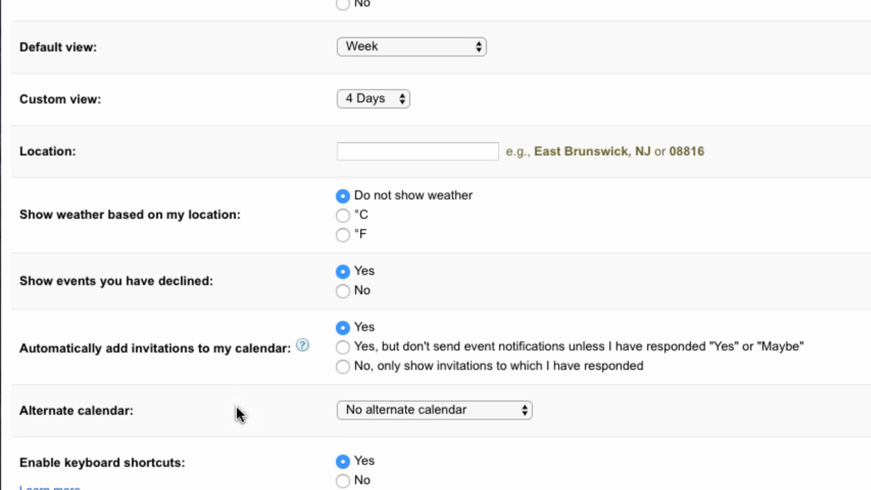
pyautogui.scroll(-3, 319, 381)
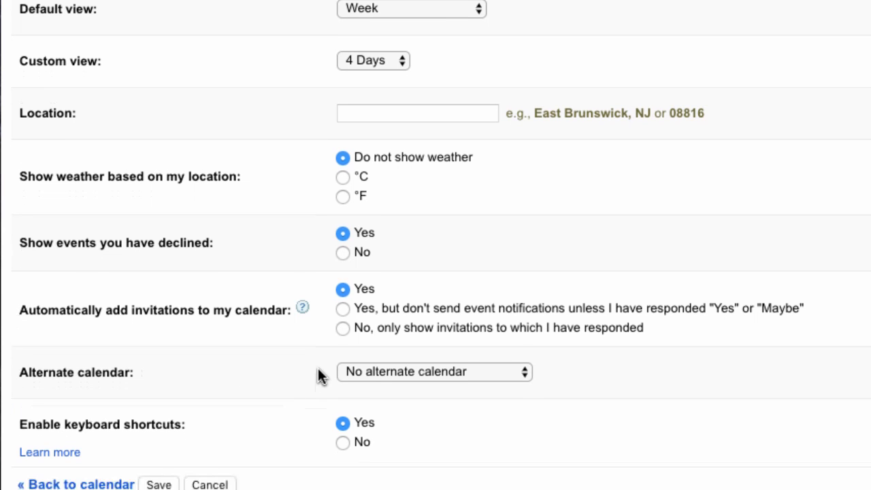
pyautogui.click(517, 324)
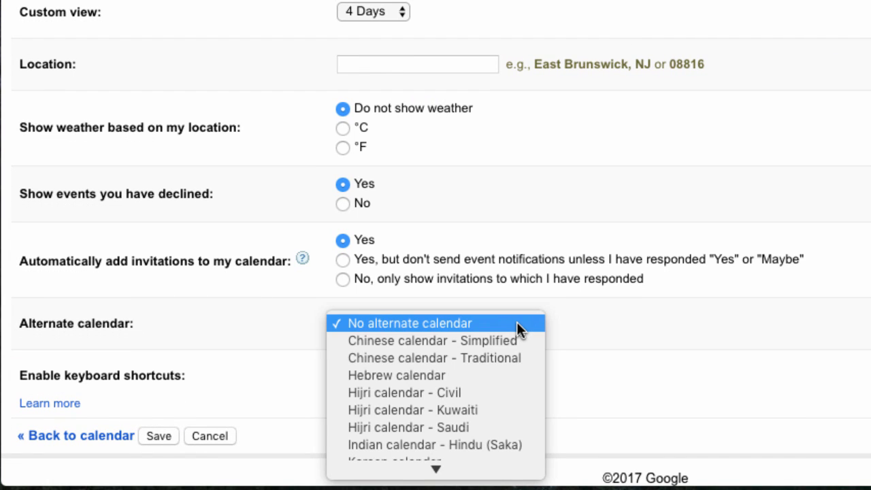
pyautogui.scroll(-1, 516, 328)
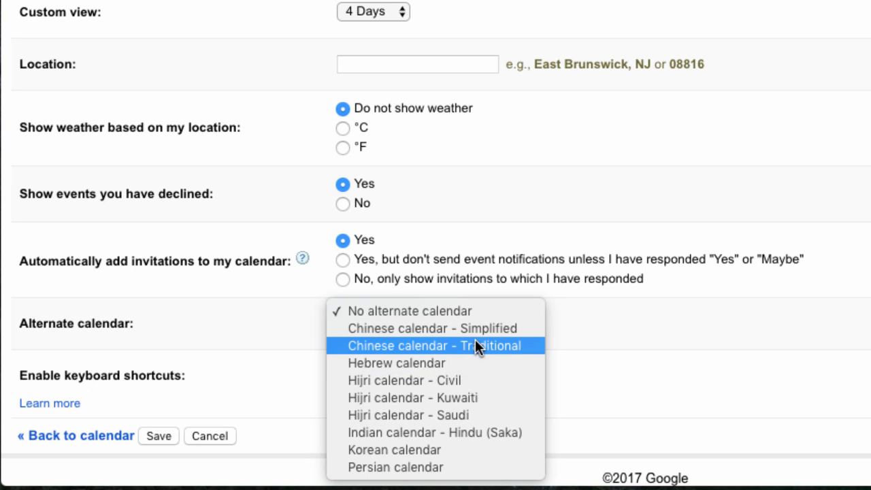
pyautogui.click(474, 311)
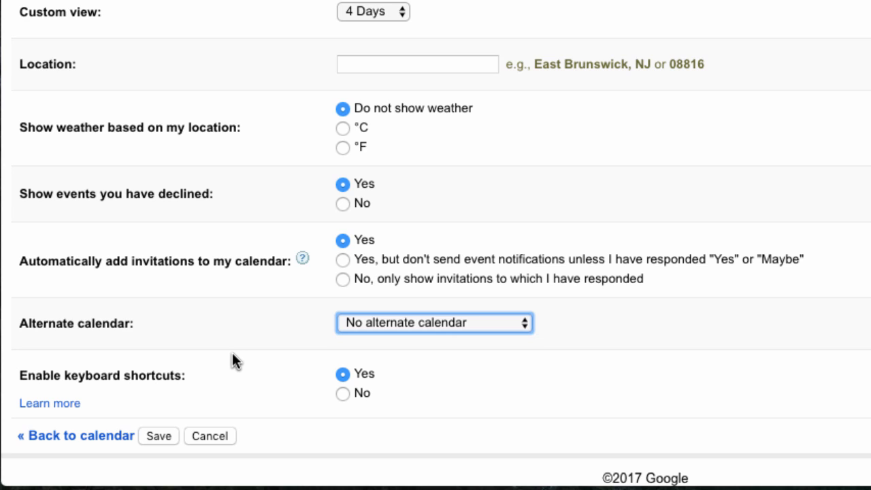
# Step: Save the general settings and reopen Calendar Settings from the gear menu
pyautogui.click(163, 435)
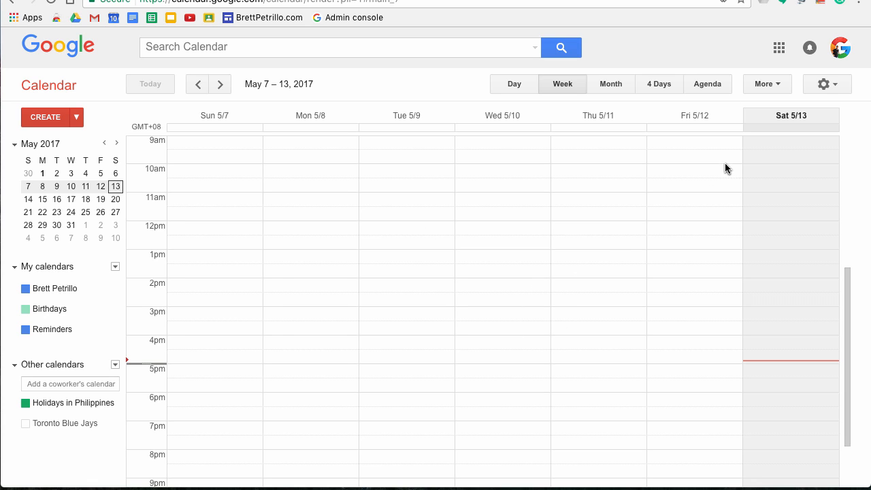
pyautogui.click(834, 91)
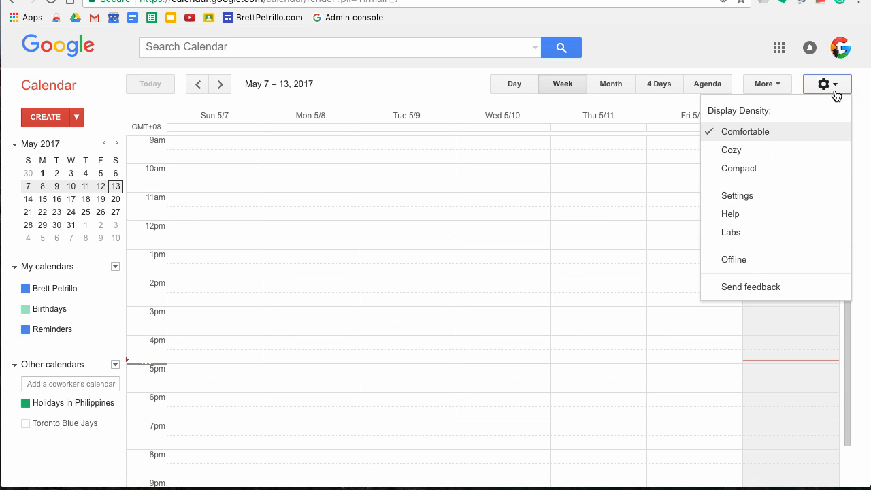
pyautogui.click(743, 196)
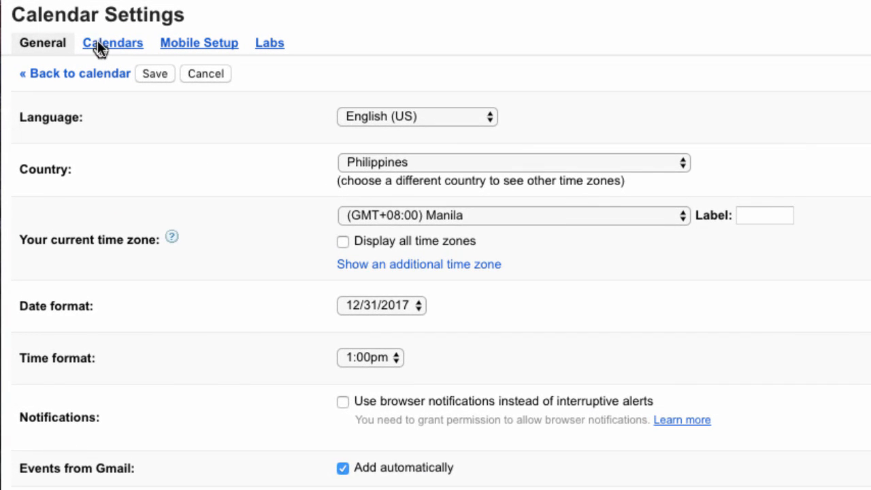
# Step: Glance at the Calendars settings tab, then return to the May 7–13 week view
pyautogui.click(98, 42)
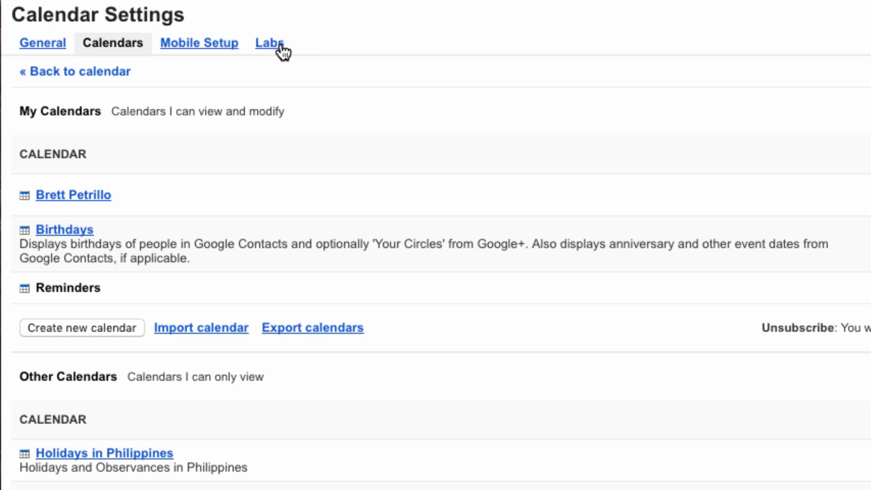
pyautogui.click(60, 72)
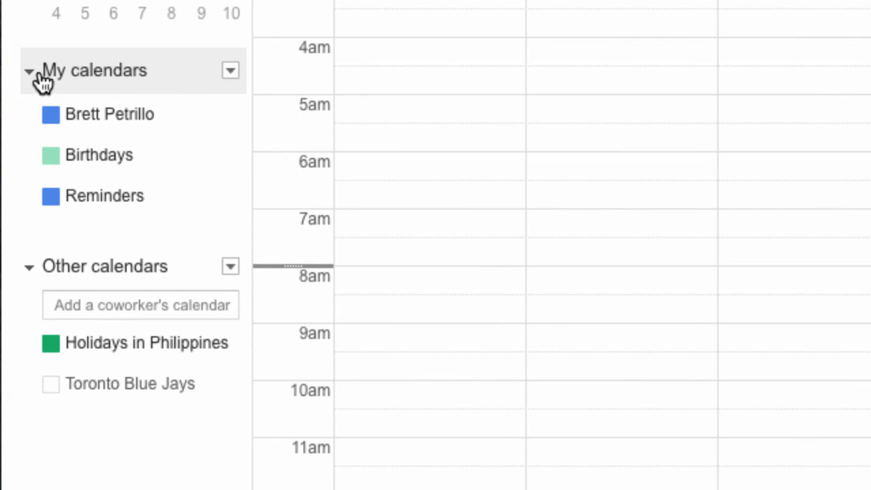
# Step: Open the My calendars dropdown offering Create new calendar and Settings
pyautogui.click(232, 75)
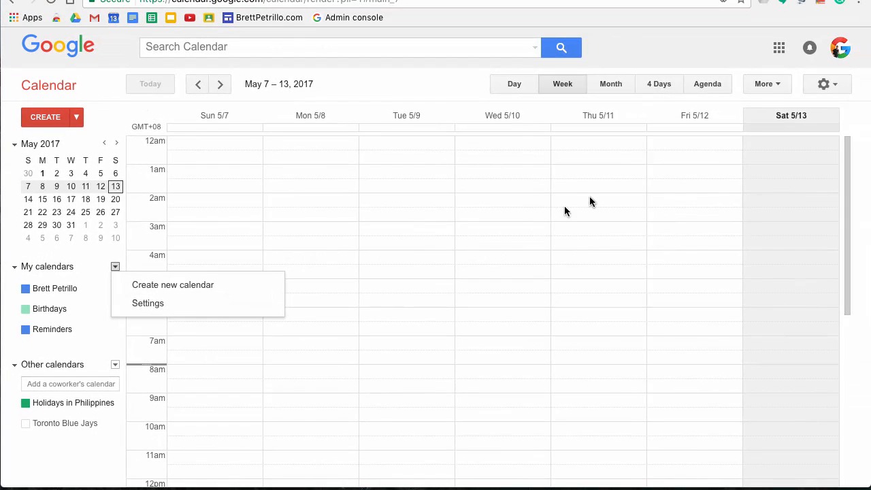
# Step: View the calendars list in Settings, then start a new calendar from the My calendars menu
pyautogui.click(834, 88)
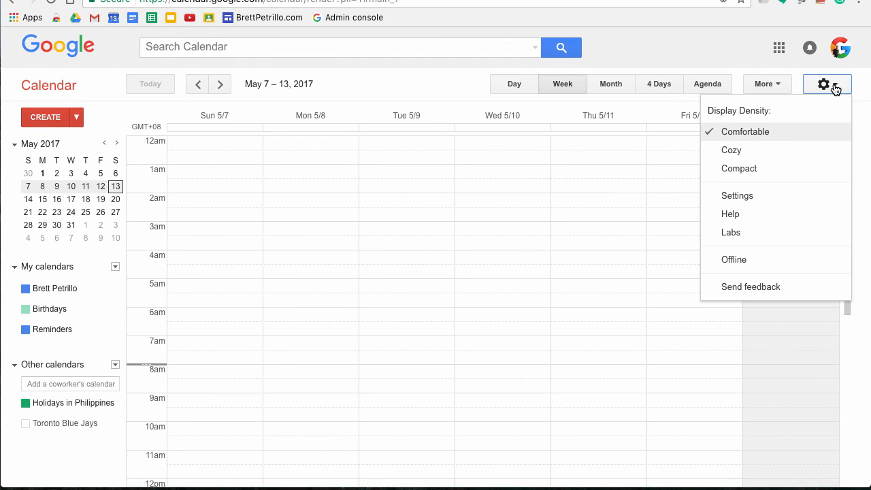
pyautogui.click(738, 195)
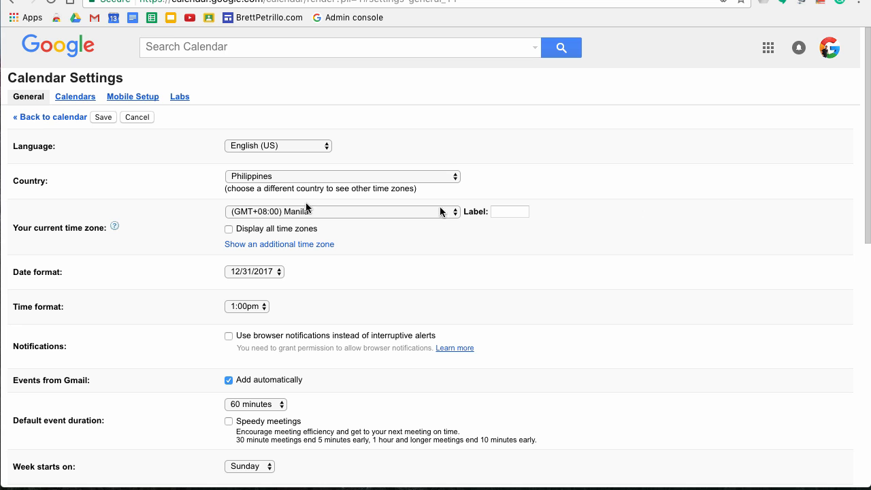
pyautogui.click(73, 98)
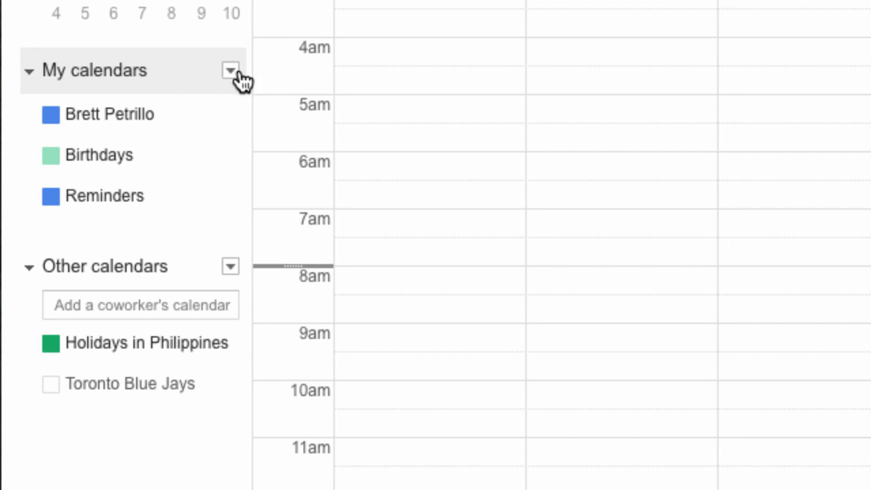
pyautogui.click(231, 71)
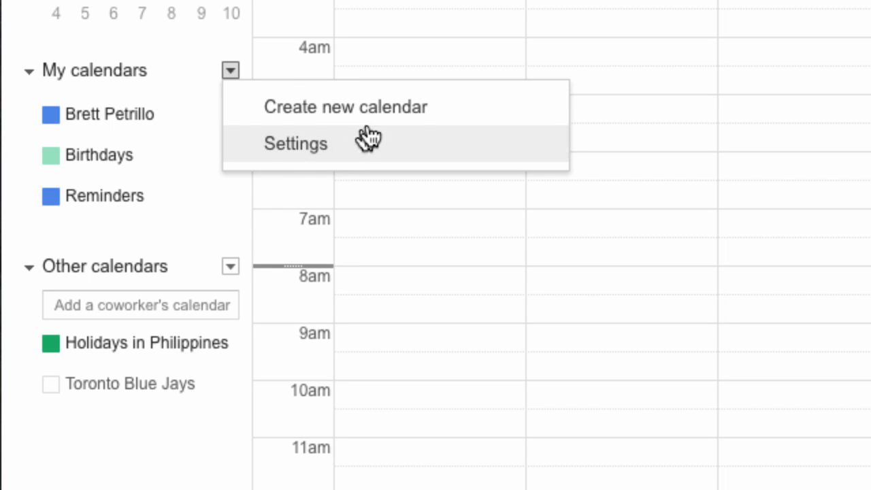
pyautogui.click(410, 121)
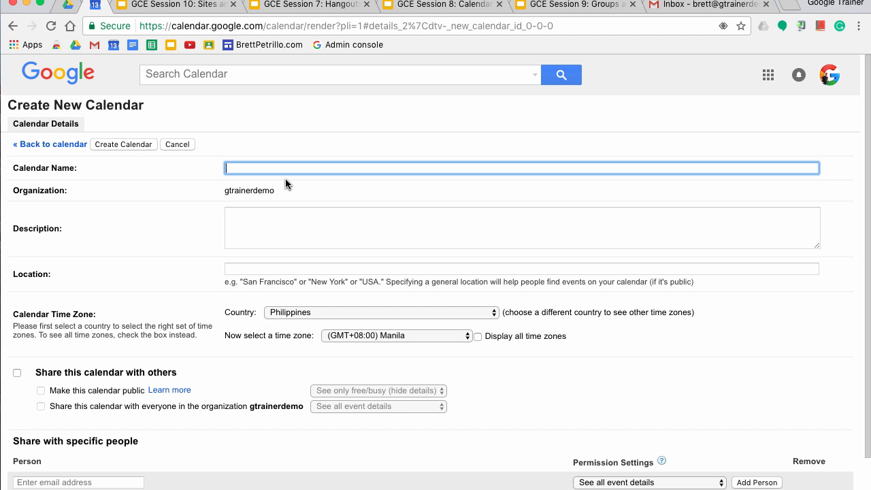
# Step: Name the new calendar 'Demo Calendar', leave Description blank, and scroll to the sharing options
pyautogui.write('D')
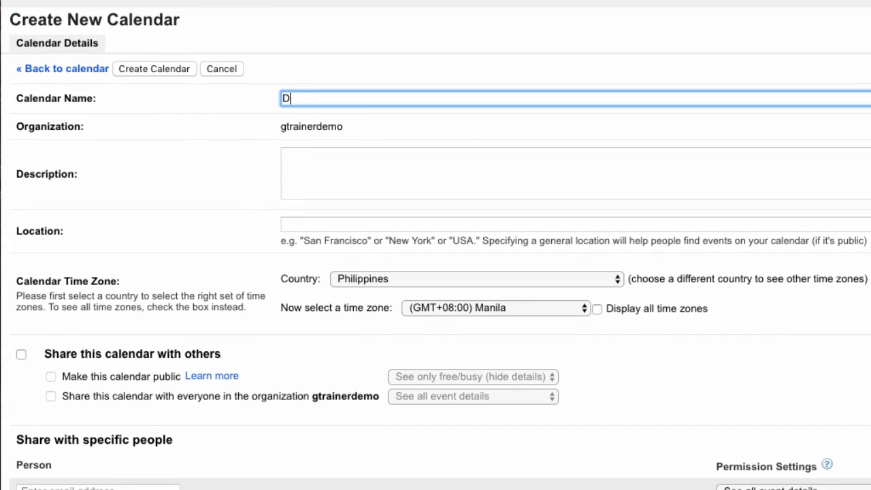
pyautogui.write('emo Calendar')
pyautogui.click(326, 187)
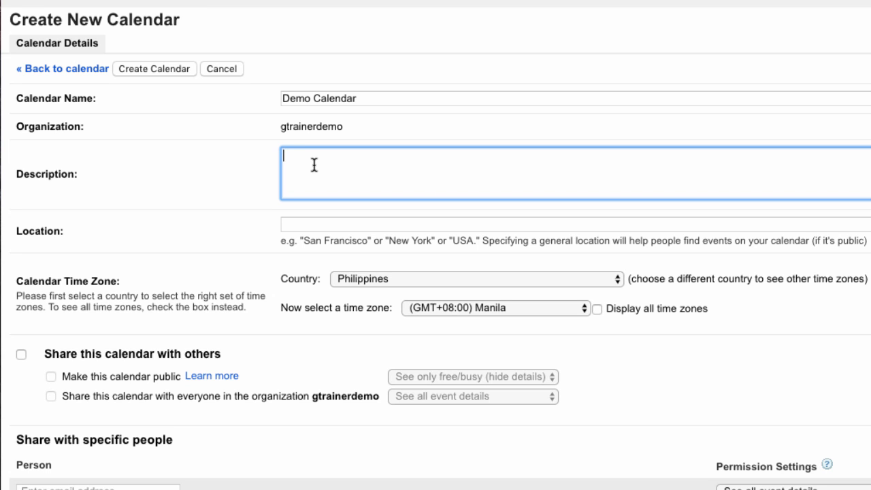
pyautogui.scroll(-1, 314, 166)
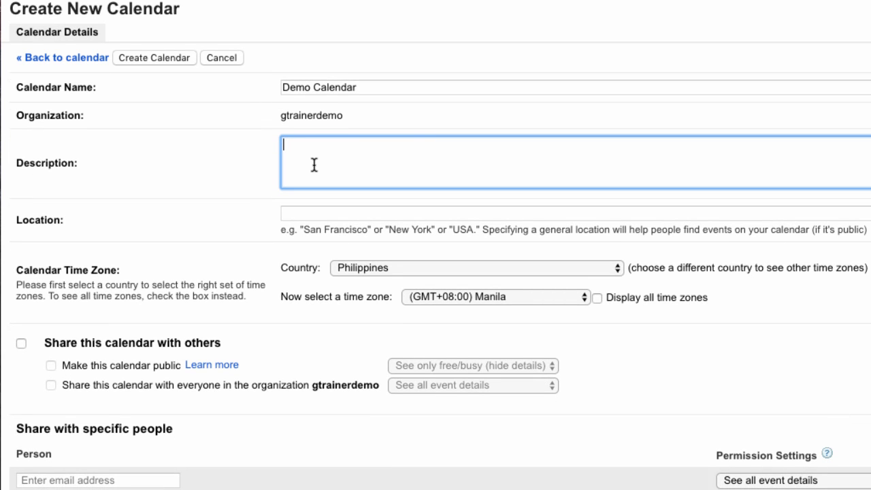
pyautogui.scroll(-5, 314, 165)
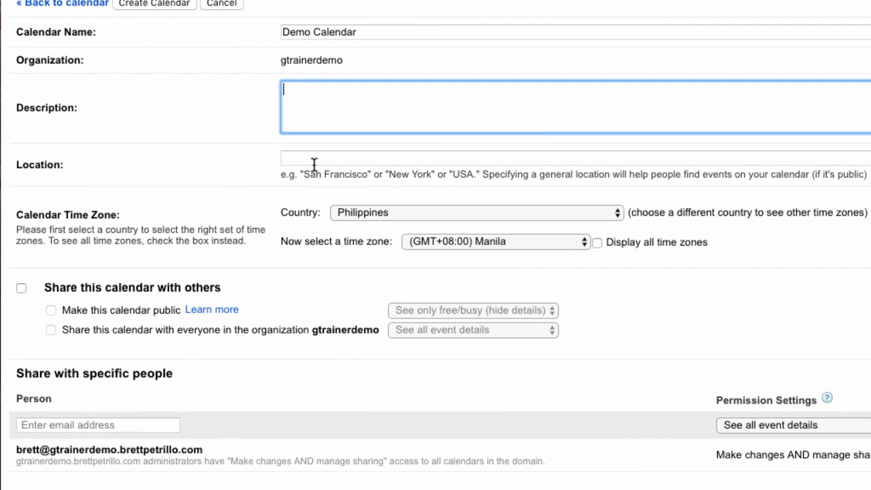
pyautogui.scroll(-1, 327, 161)
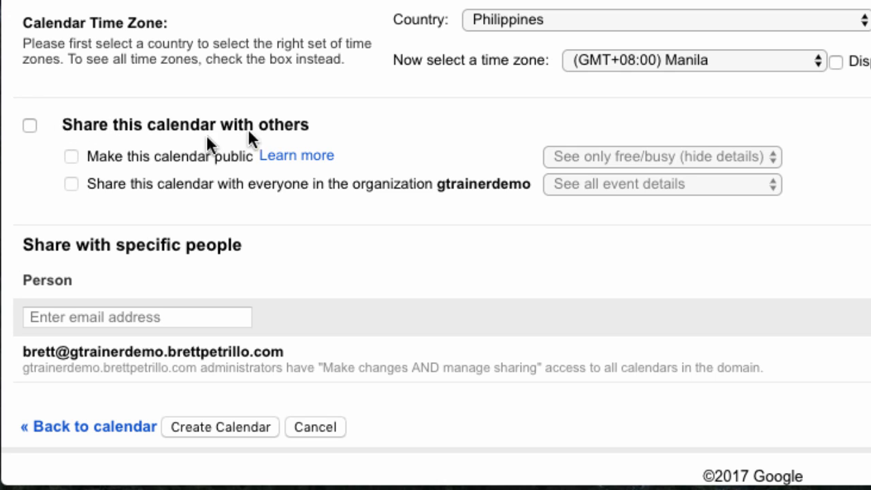
# Step: Turn on sharing for Demo Calendar, make it public then undo that, and select the email field
pyautogui.click(29, 125)
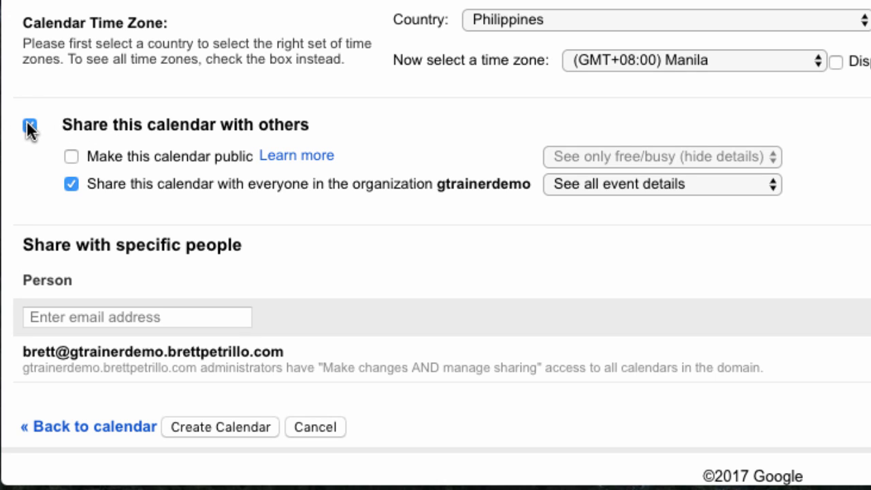
pyautogui.click(72, 156)
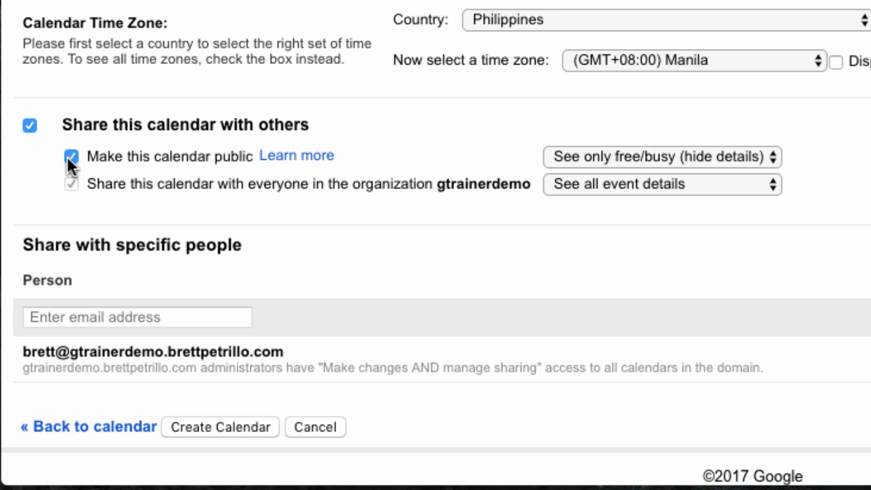
pyautogui.click(68, 157)
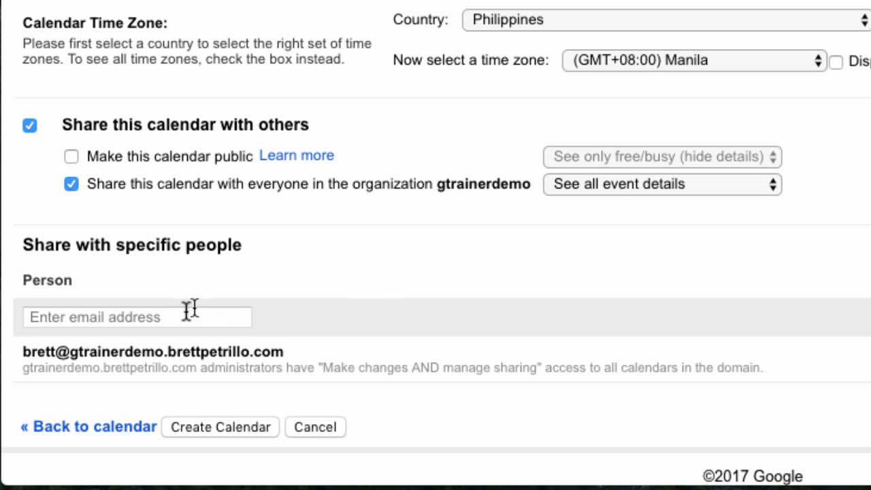
pyautogui.click(156, 318)
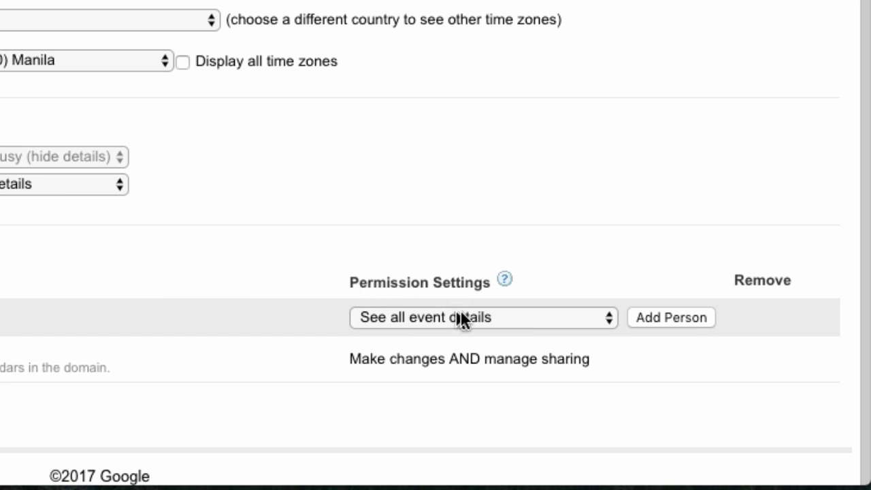
# Step: Keep the sharing permission at See all event details and create Demo Calendar
pyautogui.click(609, 320)
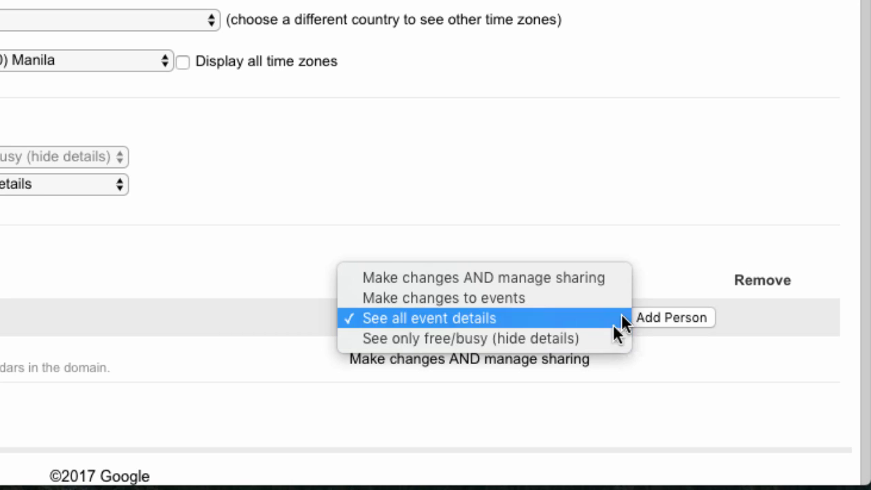
pyautogui.click(614, 231)
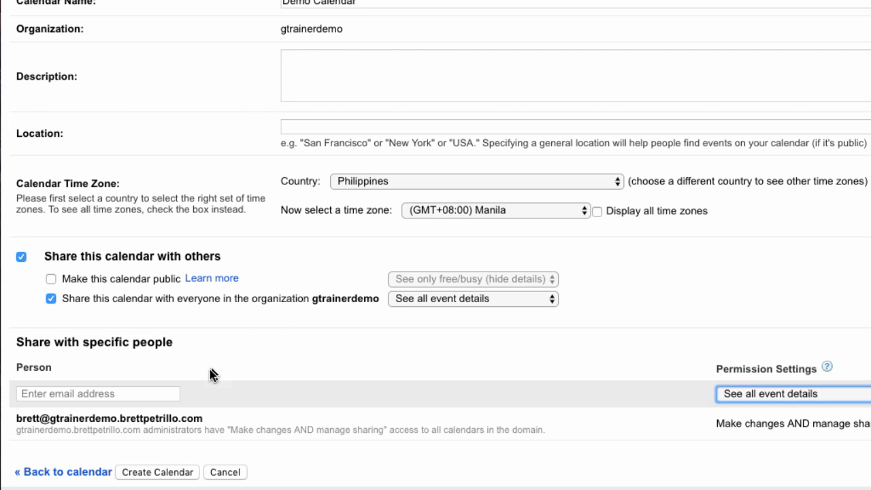
pyautogui.click(130, 472)
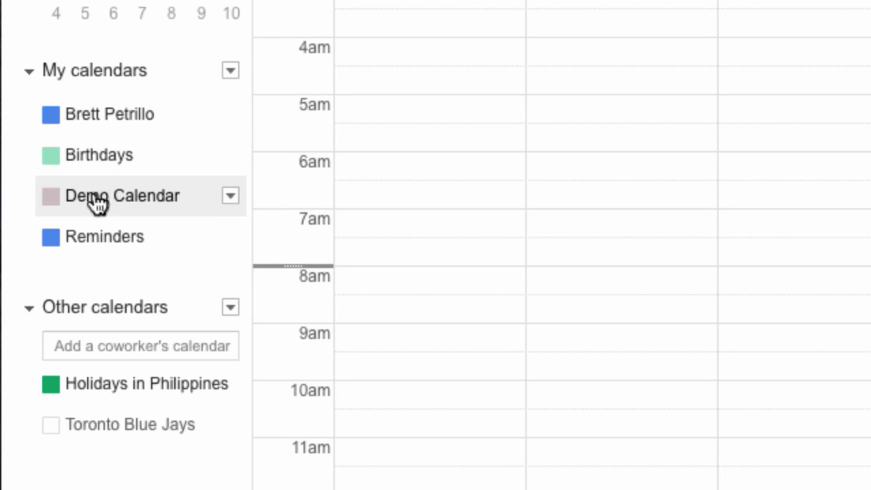
# Step: Hide Reminders, Demo Calendar, Birthdays and the main calendar, then show each again
pyautogui.click(51, 241)
pyautogui.click(51, 199)
pyautogui.click(51, 162)
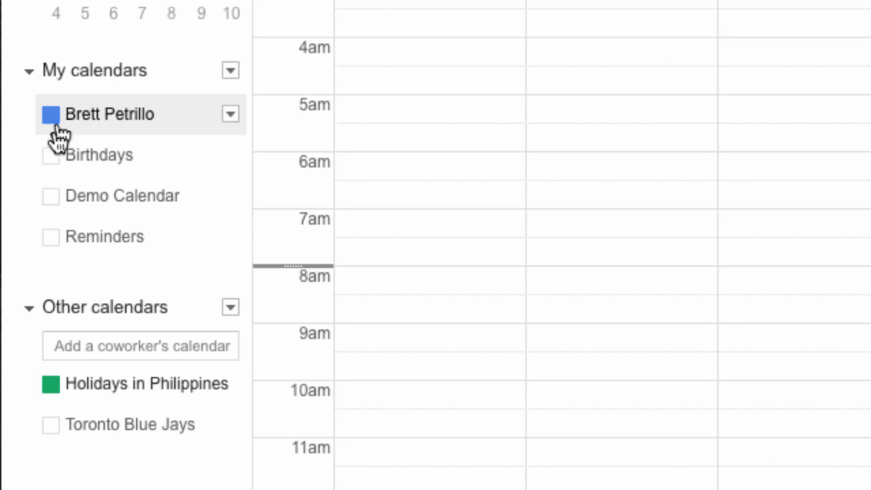
pyautogui.click(51, 196)
pyautogui.click(51, 118)
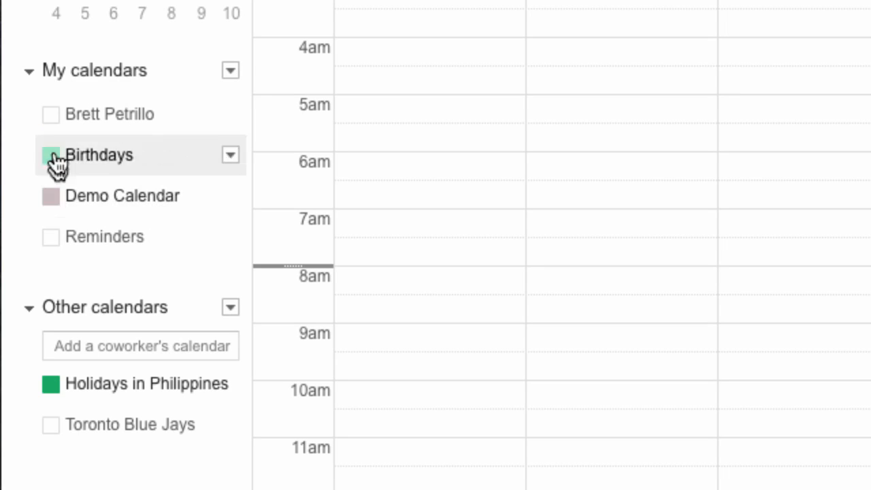
pyautogui.click(51, 116)
pyautogui.click(53, 156)
pyautogui.click(53, 238)
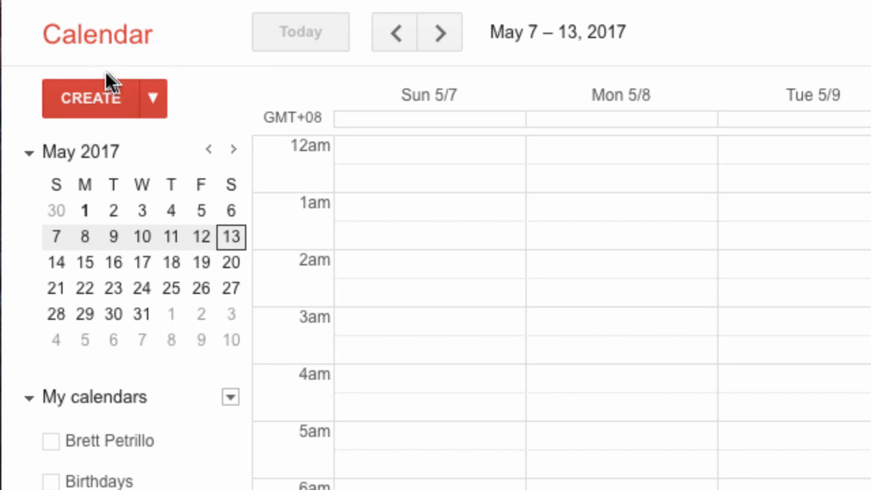
# Step: Start a new event titled 'Demo Event' dated 5/13/2017
pyautogui.click(77, 102)
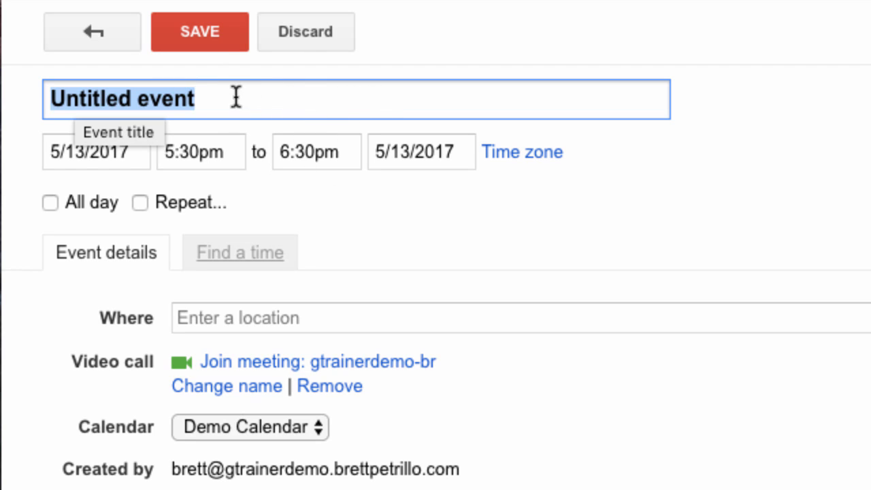
pyautogui.press('BackSpace')
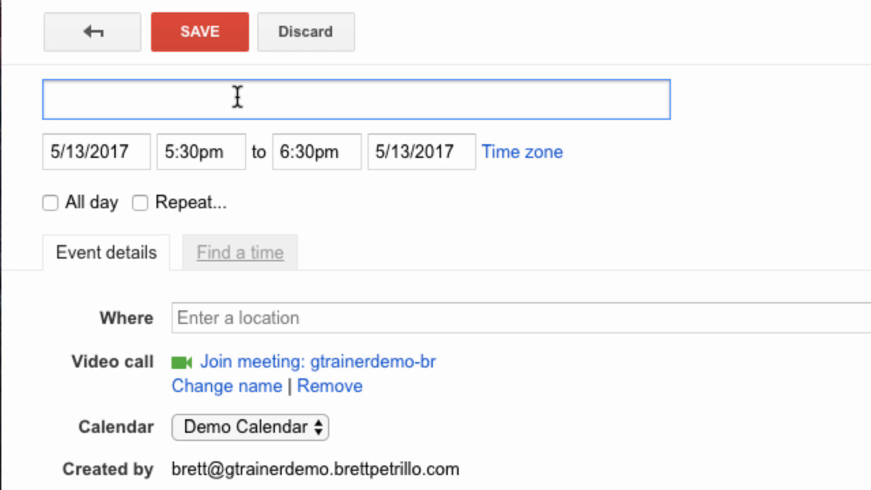
pyautogui.write('Demo E')
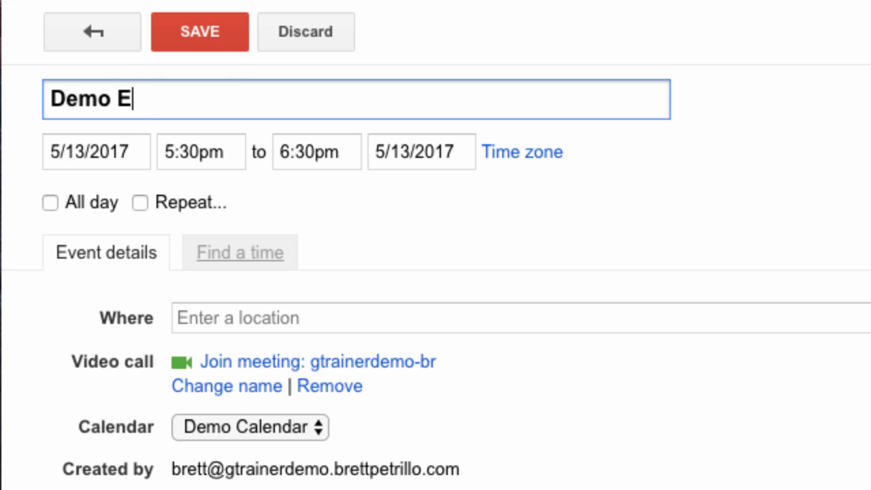
pyautogui.write('vent')
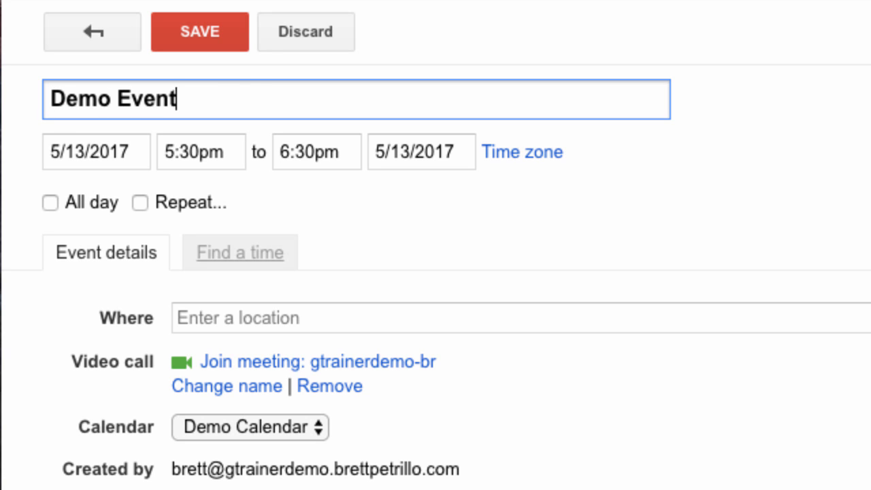
pyautogui.click(120, 150)
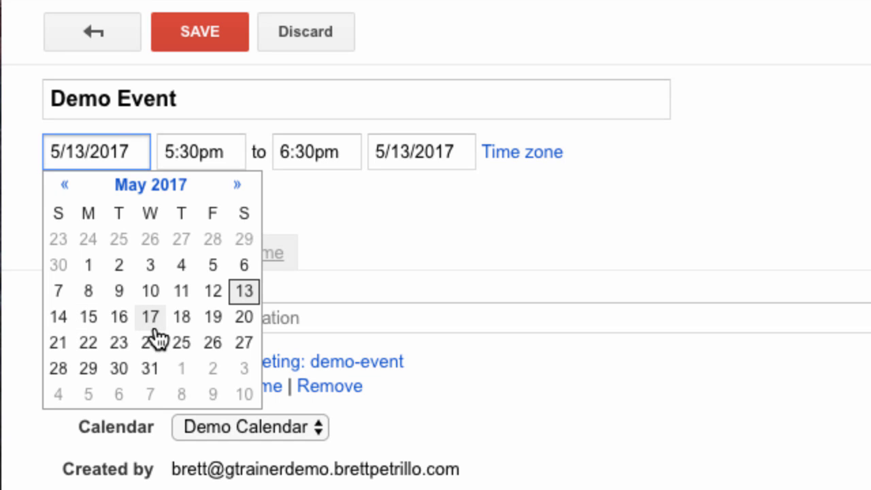
pyautogui.click(245, 295)
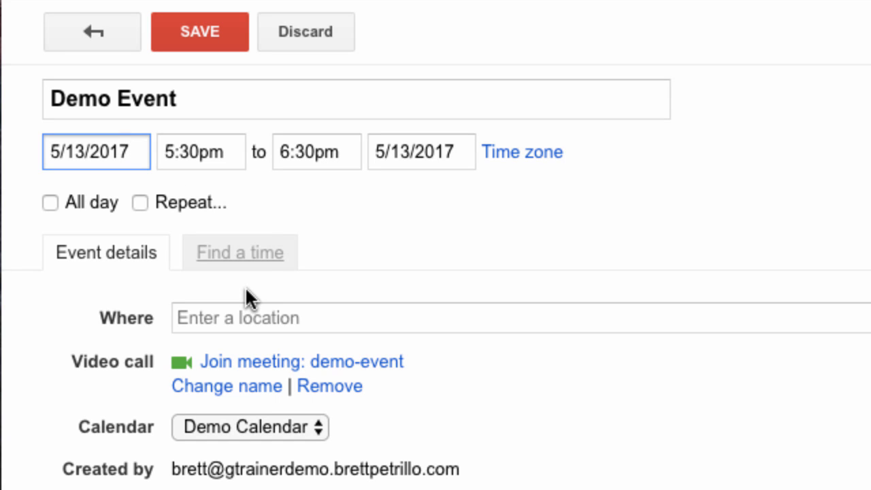
# Step: Set the event's times to run from 5:17pm to 6:25pm
pyautogui.click(201, 153)
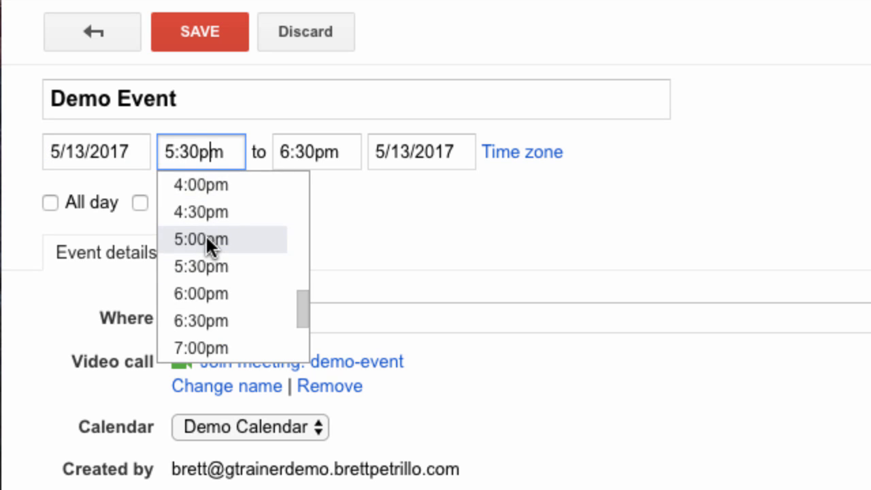
pyautogui.scroll(-3, 206, 234)
pyautogui.scroll(3, 205, 235)
pyautogui.scroll(5, 206, 238)
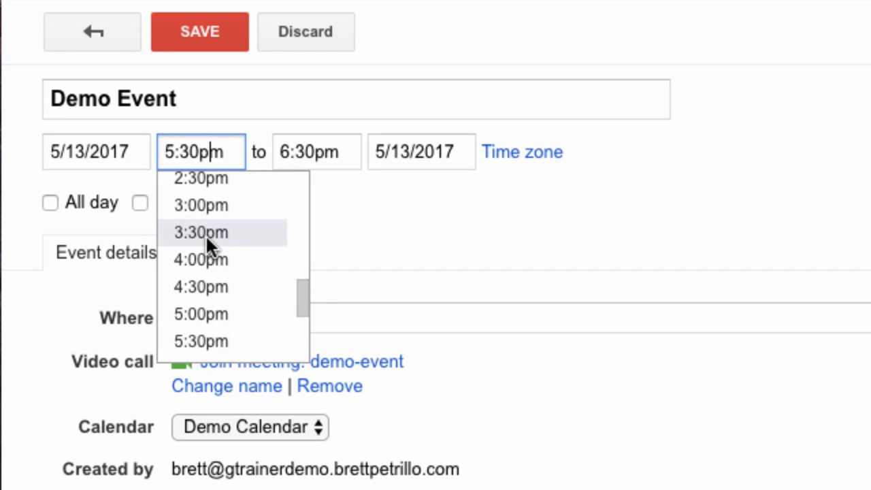
pyautogui.scroll(-7, 207, 240)
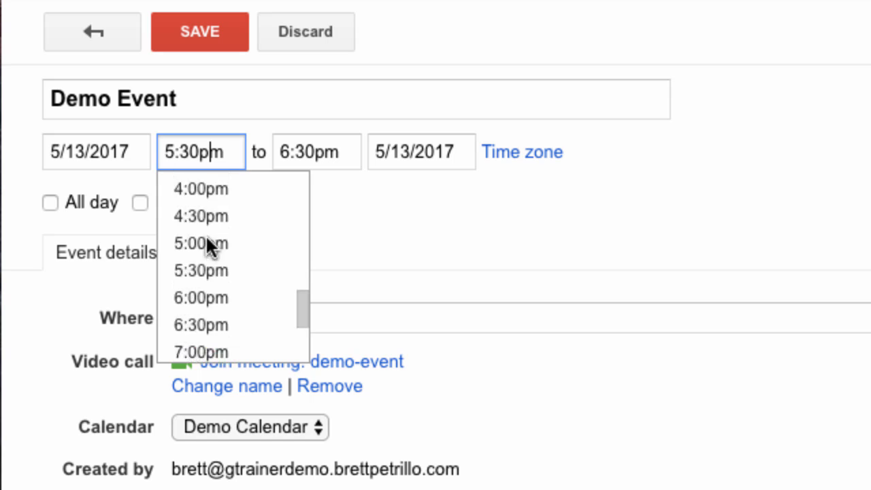
pyautogui.click(200, 148)
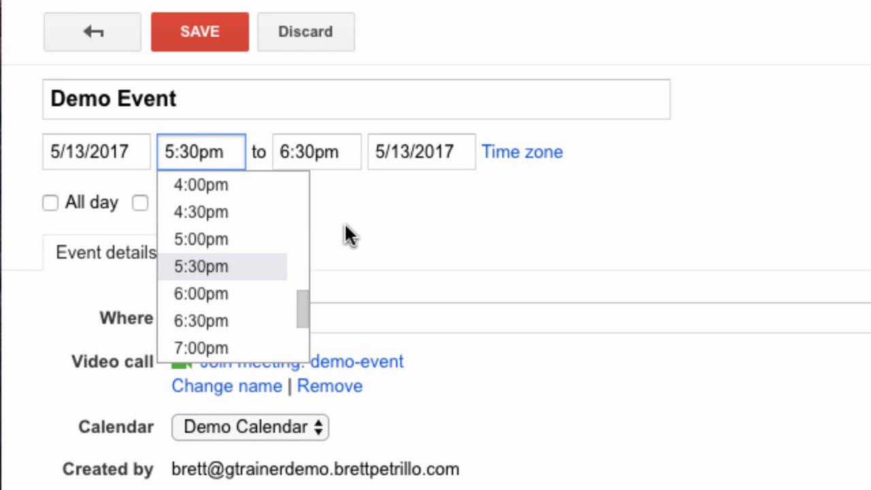
pyautogui.press('BackSpace')
pyautogui.press('BackSpace')
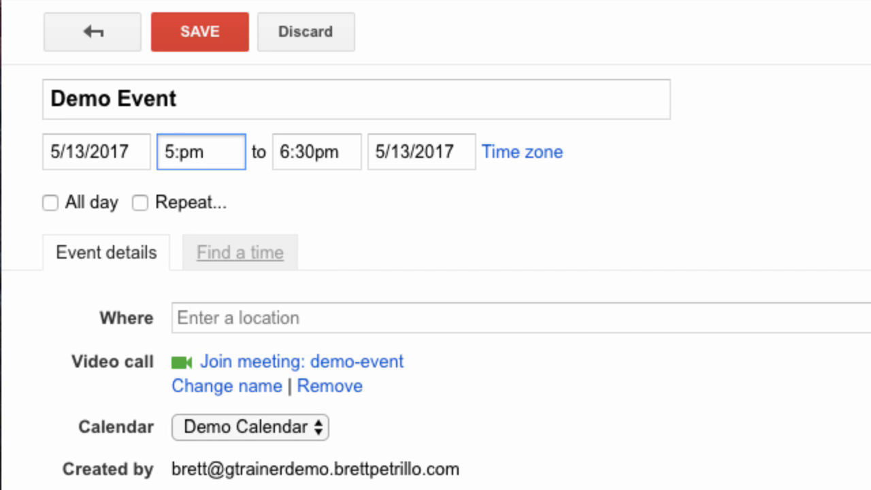
pyautogui.write('17')
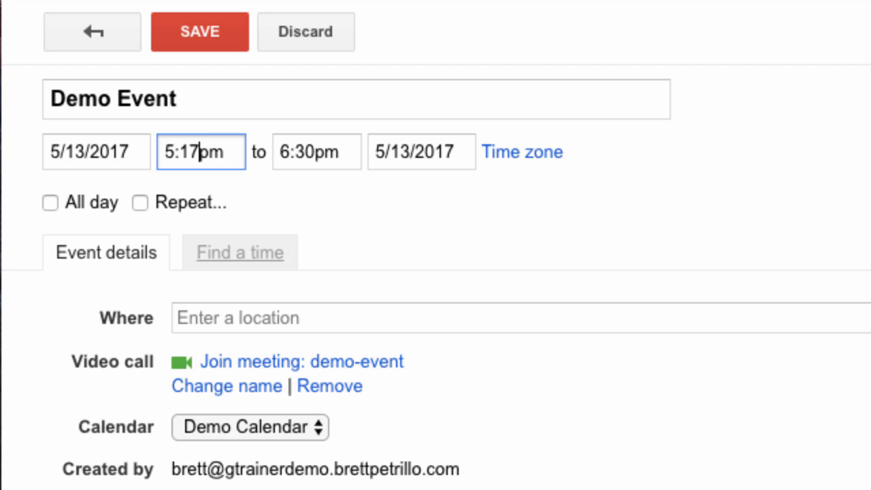
pyautogui.click(315, 153)
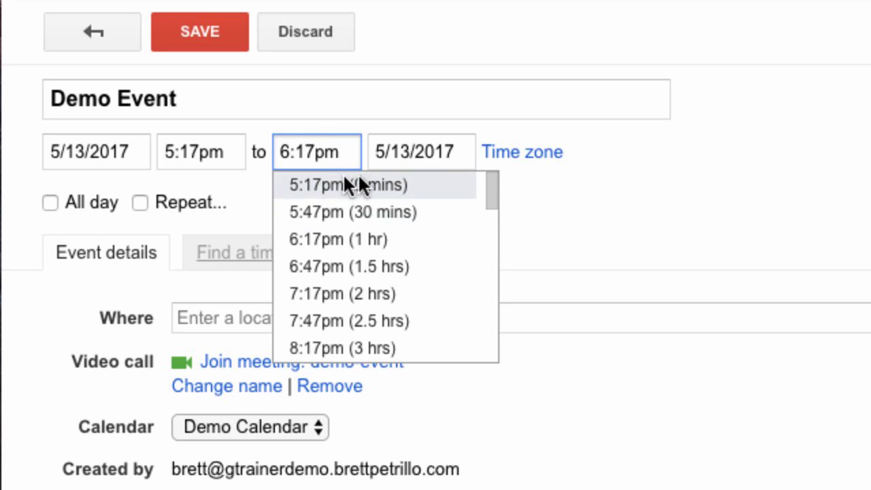
pyautogui.press('BackSpace')
pyautogui.press('BackSpace')
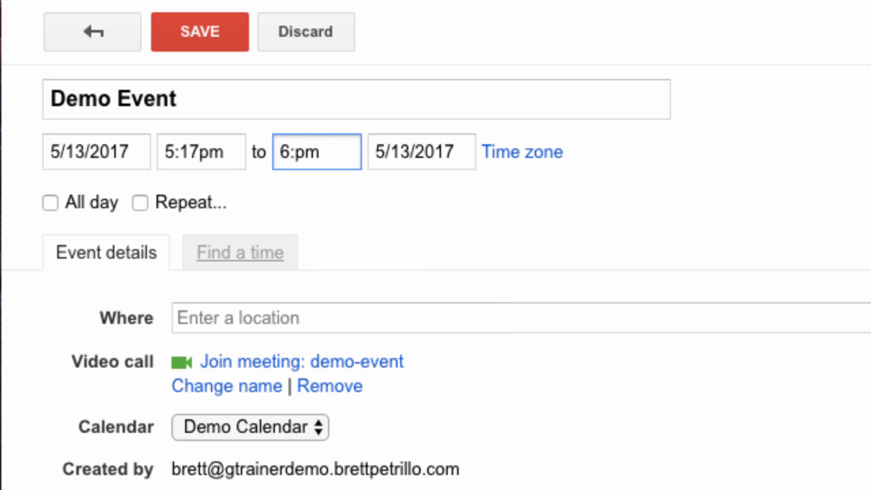
pyautogui.write('25')
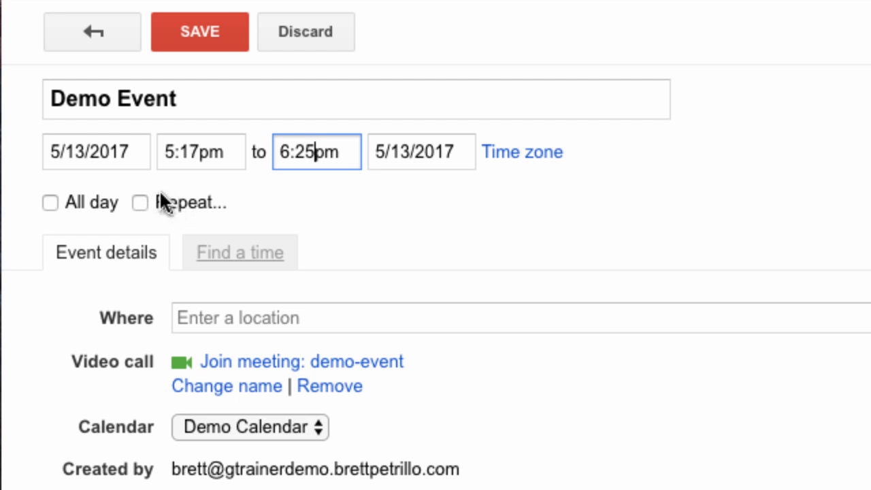
# Step: Make Demo Event repeat weekly, every 1 week, ending on 6/17/2017
pyautogui.click(140, 203)
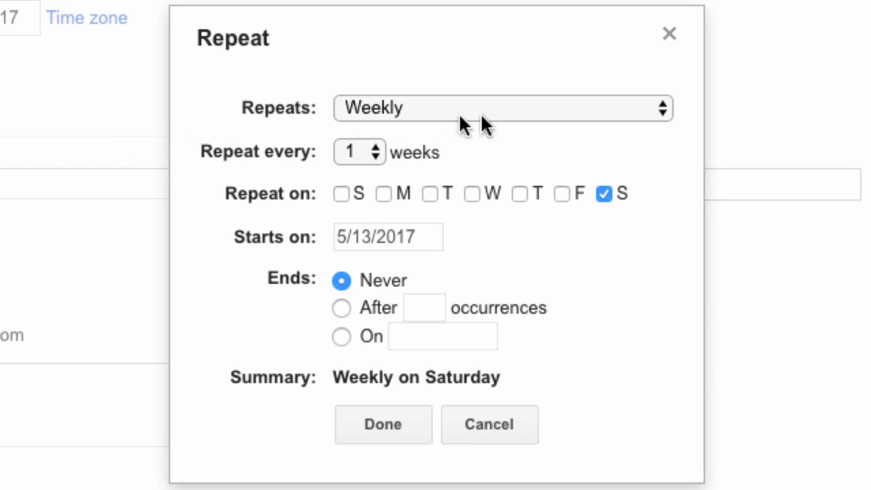
pyautogui.click(657, 109)
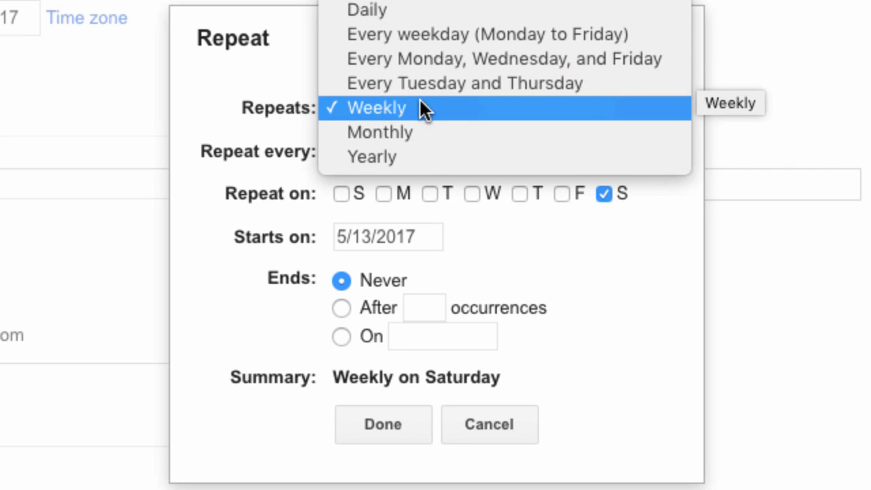
pyautogui.click(223, 77)
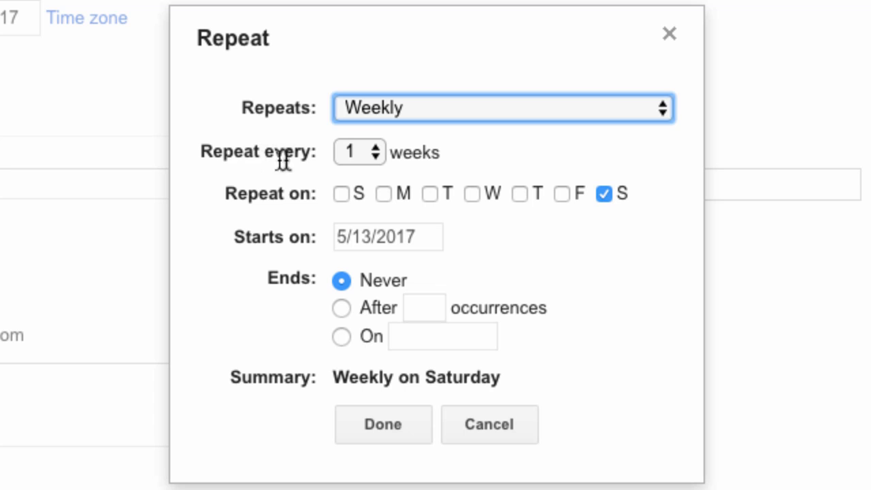
pyautogui.click(375, 151)
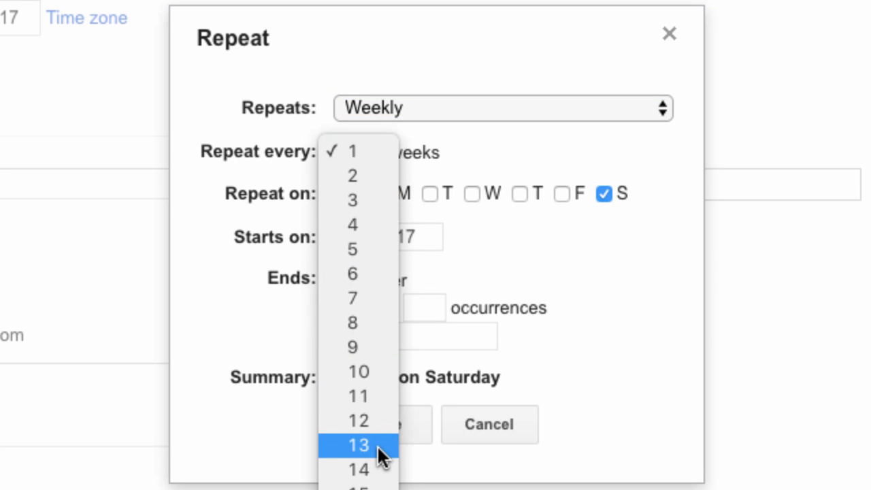
pyautogui.scroll(-3, 377, 444)
pyautogui.scroll(-1, 377, 444)
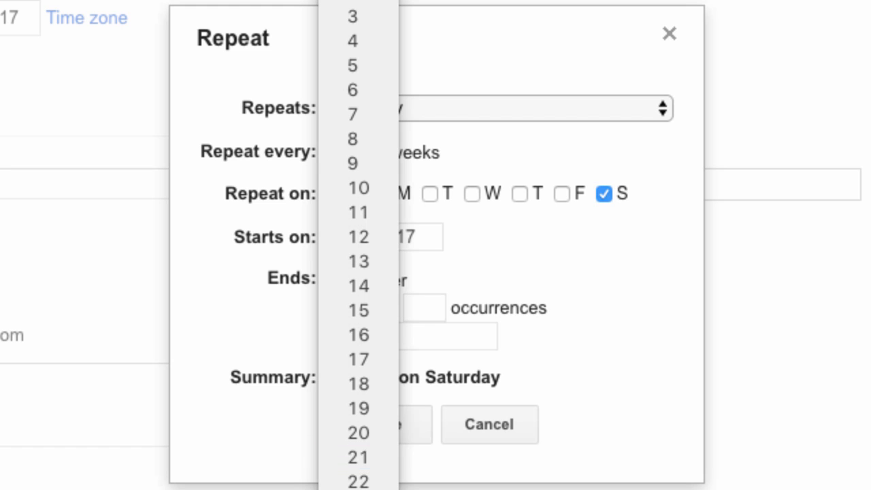
pyautogui.click(245, 194)
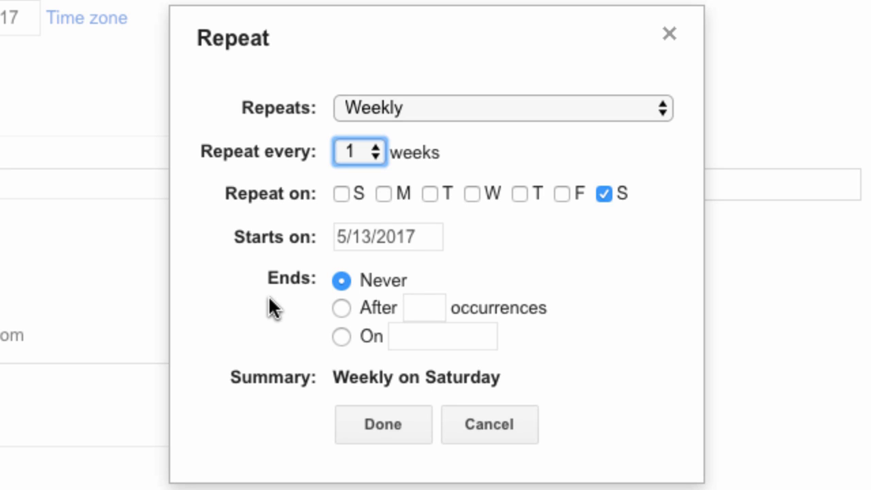
pyautogui.click(343, 309)
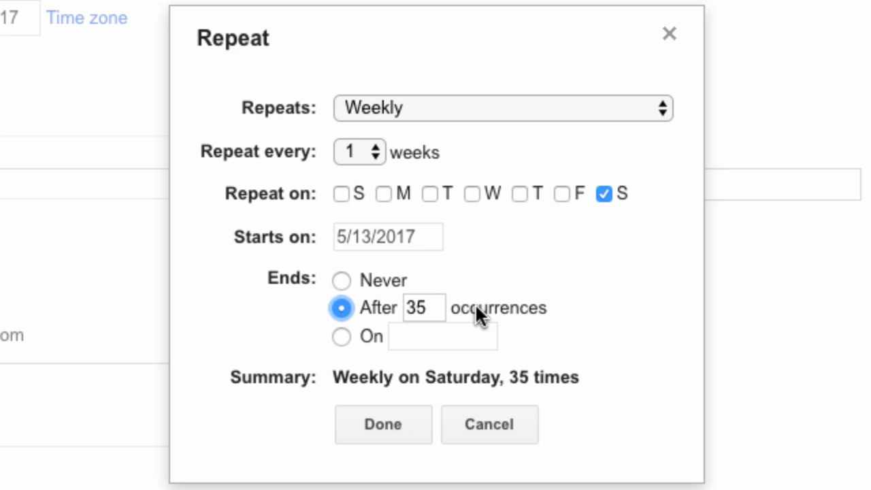
pyautogui.click(341, 336)
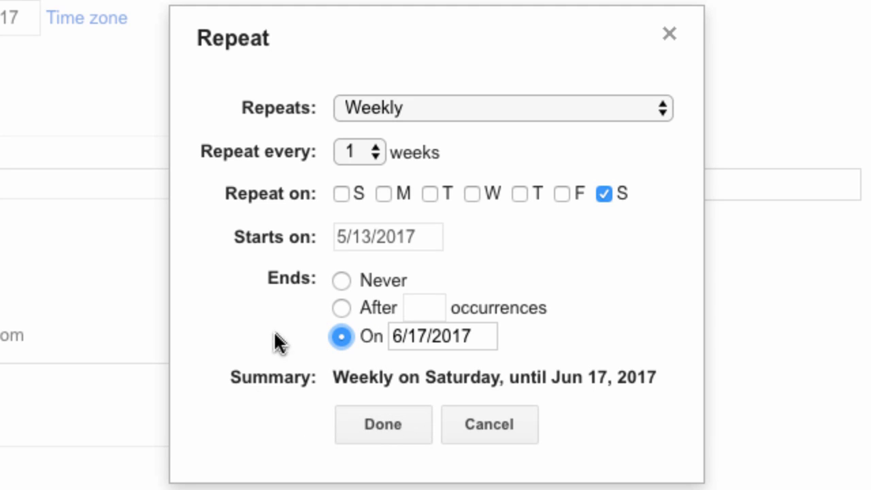
pyautogui.click(383, 436)
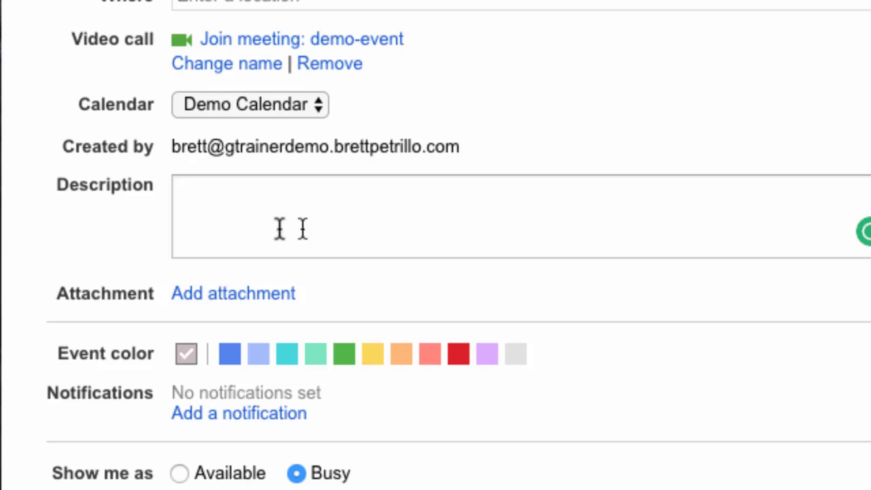
# Step: Switch the event to the personal calendar, then put it back on Demo Calendar
pyautogui.click(318, 103)
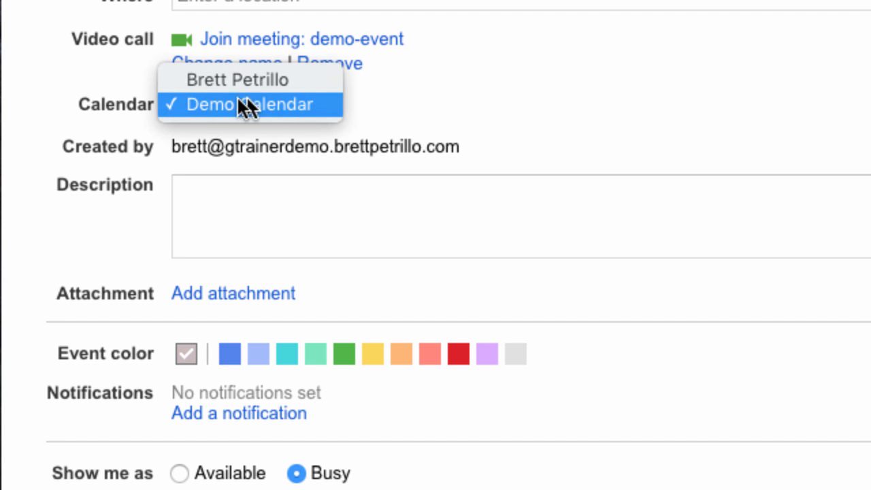
pyautogui.click(318, 86)
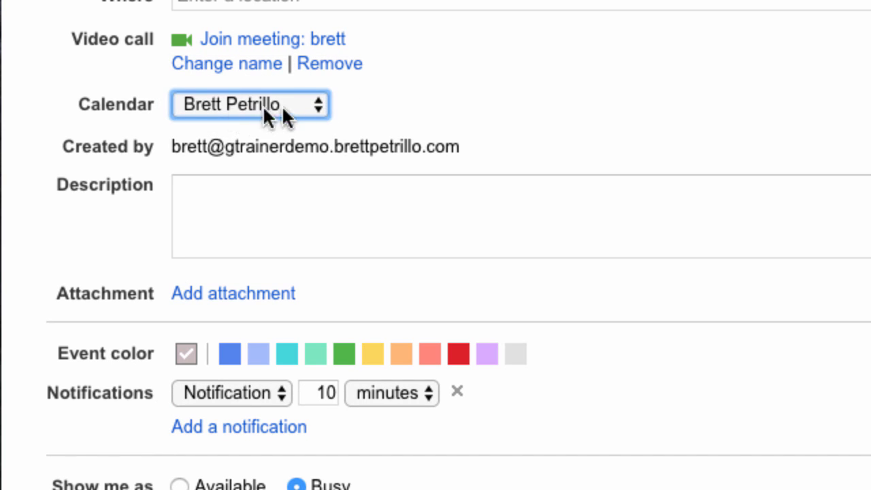
pyautogui.click(315, 104)
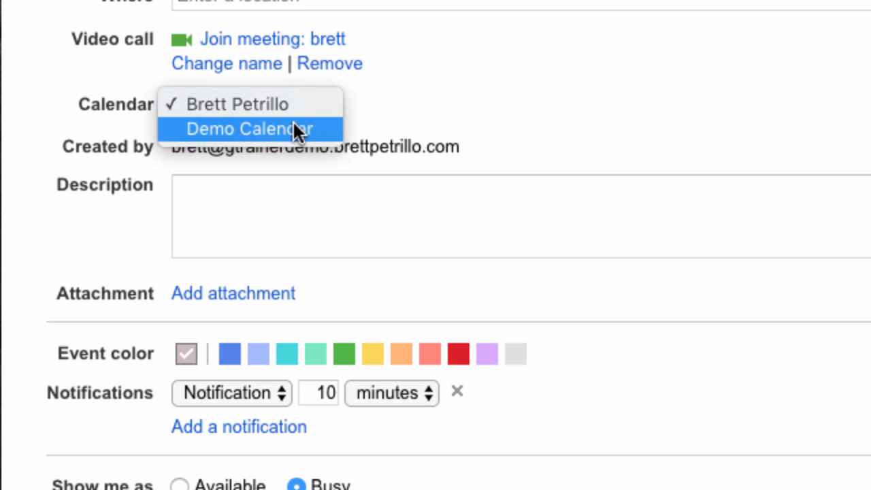
pyautogui.click(296, 128)
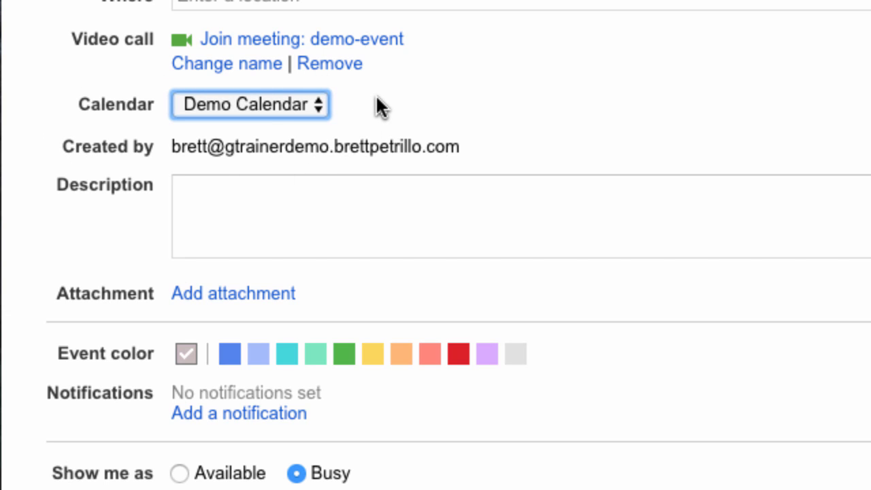
# Step: Save Demo Event so it shows Saturday 5:17p–6:25p in the week view
pyautogui.scroll(-2, 363, 196)
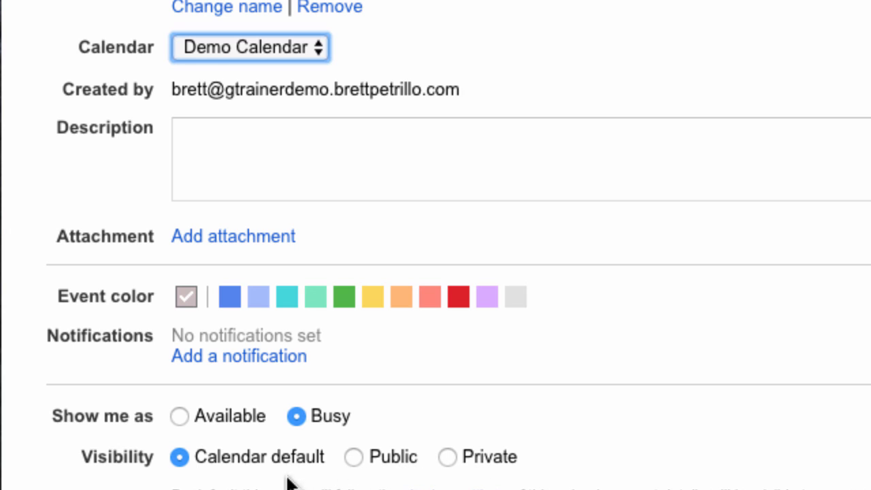
pyautogui.scroll(2, 474, 382)
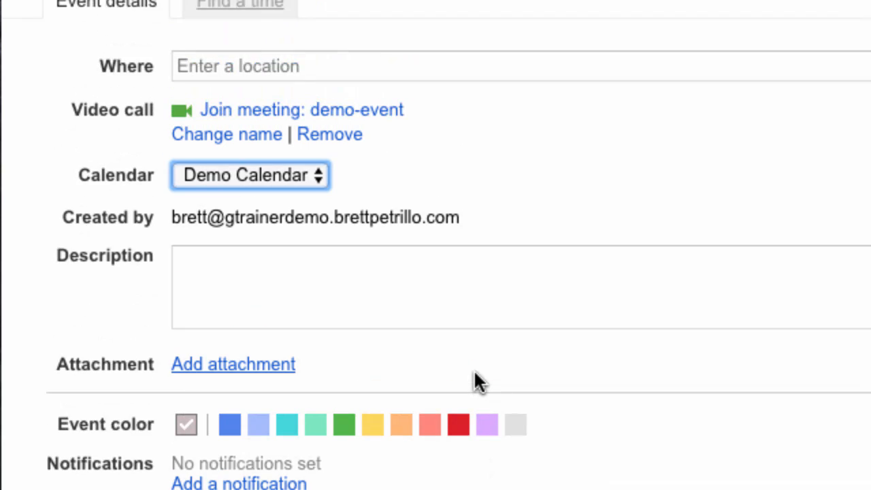
pyautogui.scroll(-2, 475, 382)
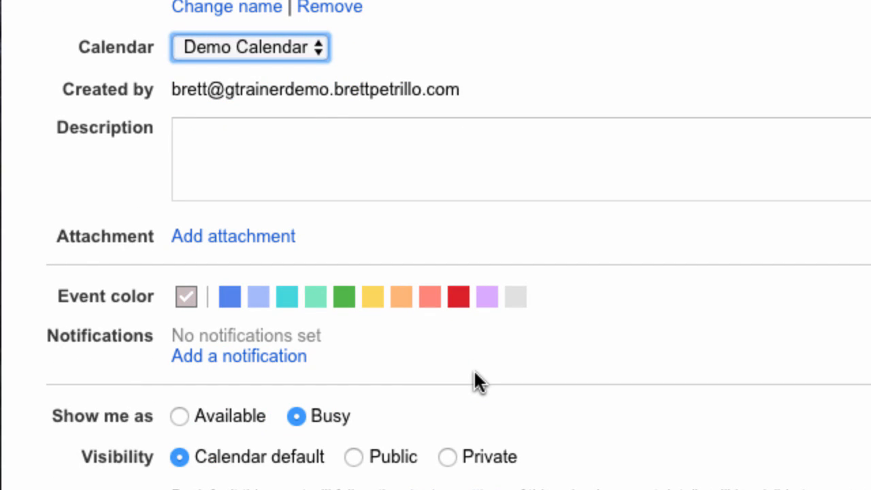
pyautogui.scroll(4, 509, 175)
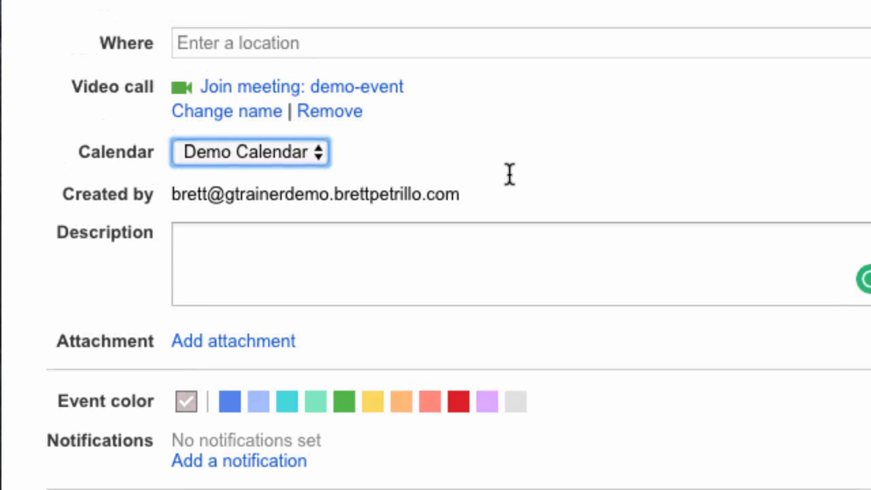
pyautogui.scroll(2, 508, 301)
pyautogui.click(211, 53)
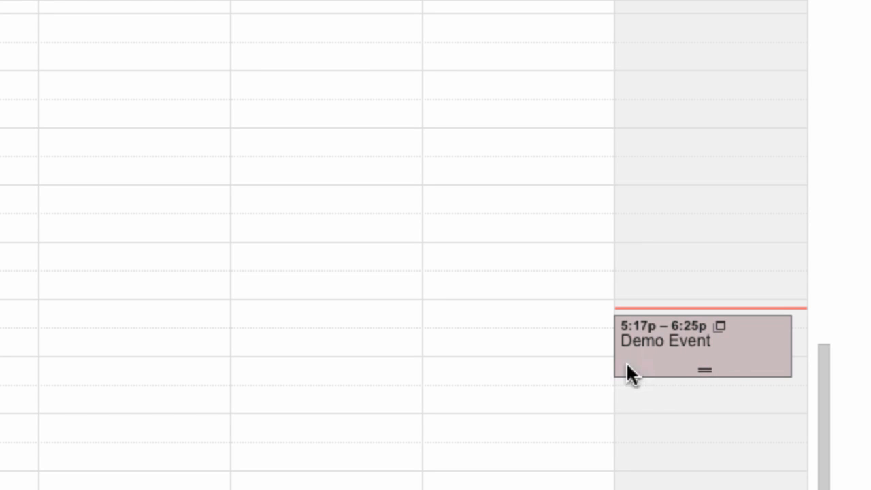
pyautogui.click(726, 350)
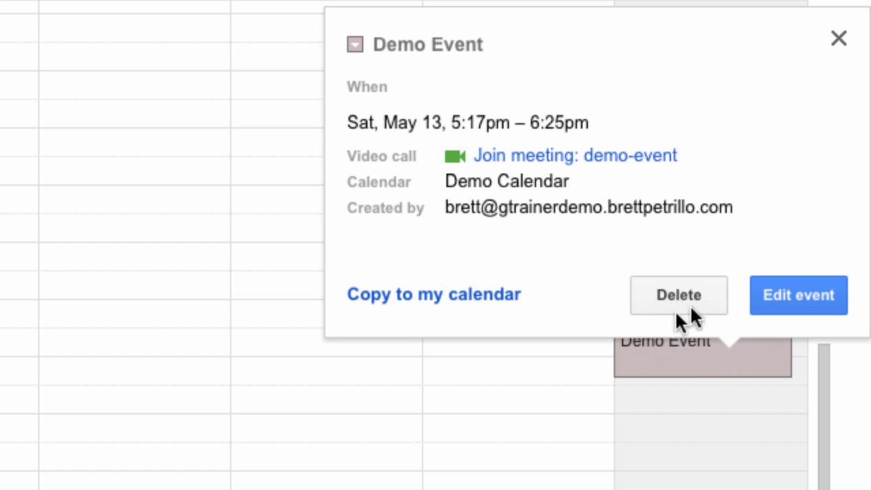
pyautogui.click(799, 298)
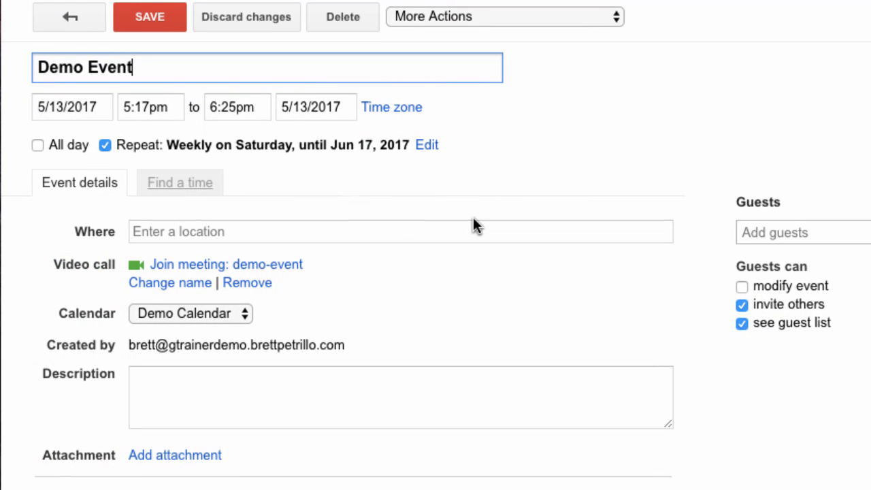
pyautogui.click(159, 21)
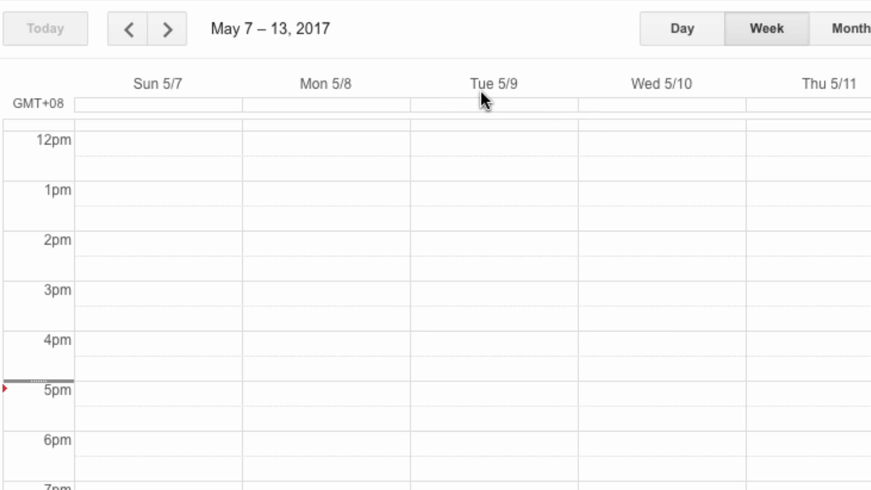
# Step: Advance to the May 14–20 week and draft a 1:30pm event on Monday 5/15
pyautogui.click(169, 30)
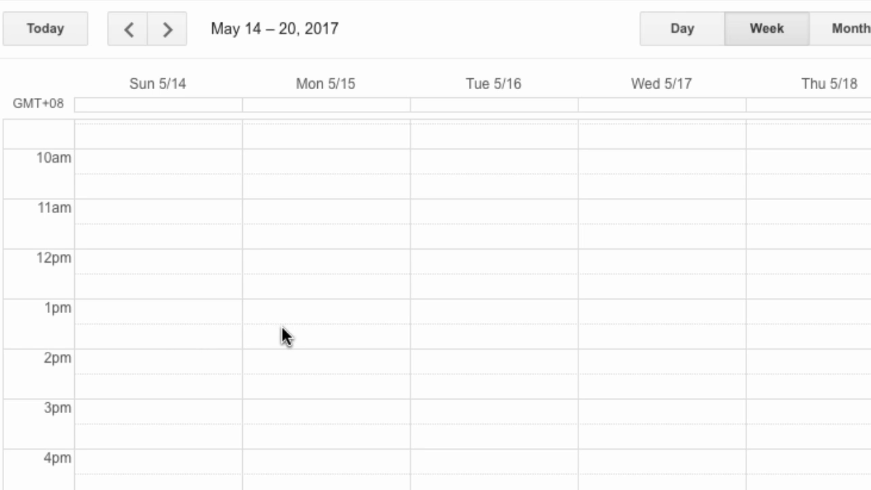
pyautogui.click(332, 335)
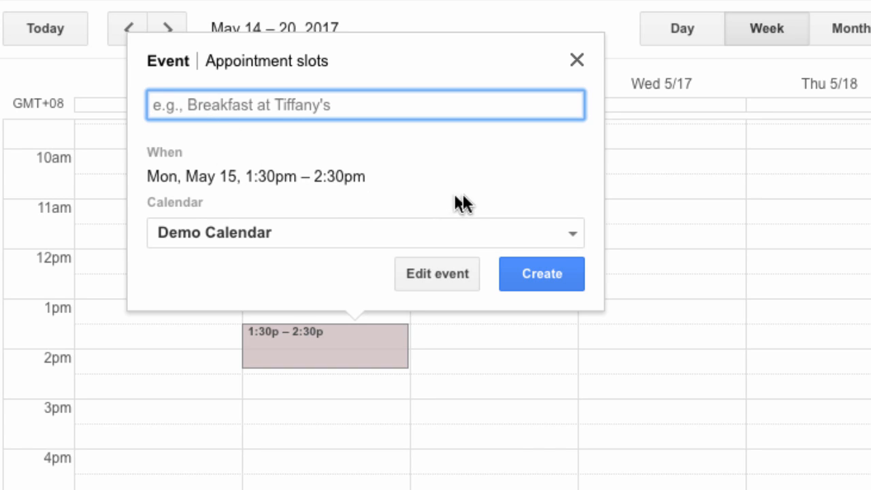
# Step: Keep the draft on Demo Calendar, rename it 'Demo #2', and save it
pyautogui.click(573, 238)
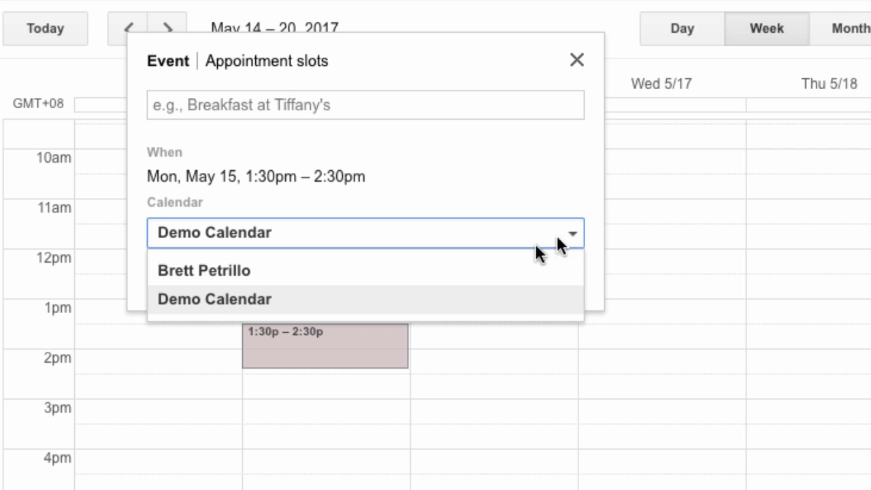
pyautogui.click(494, 305)
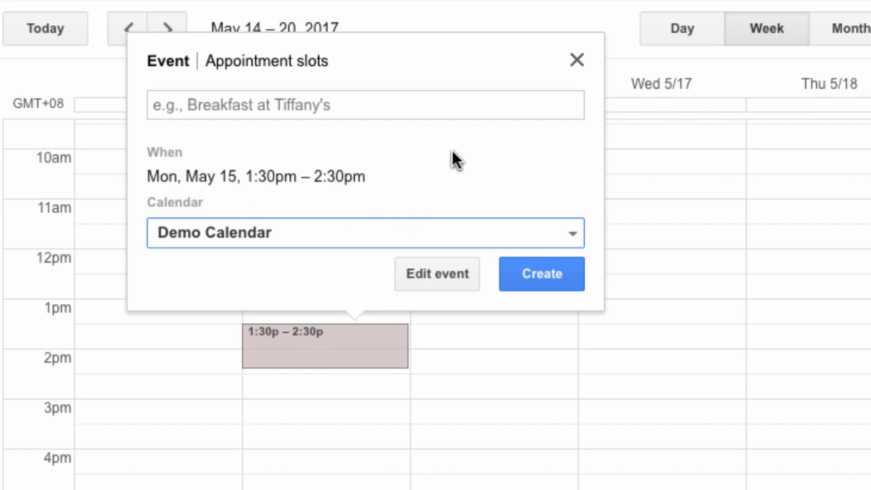
pyautogui.click(435, 273)
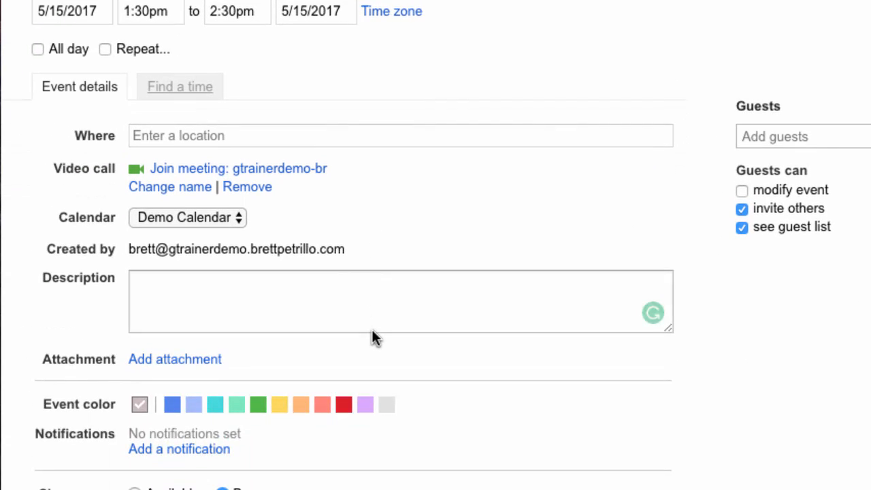
pyautogui.scroll(2, 371, 329)
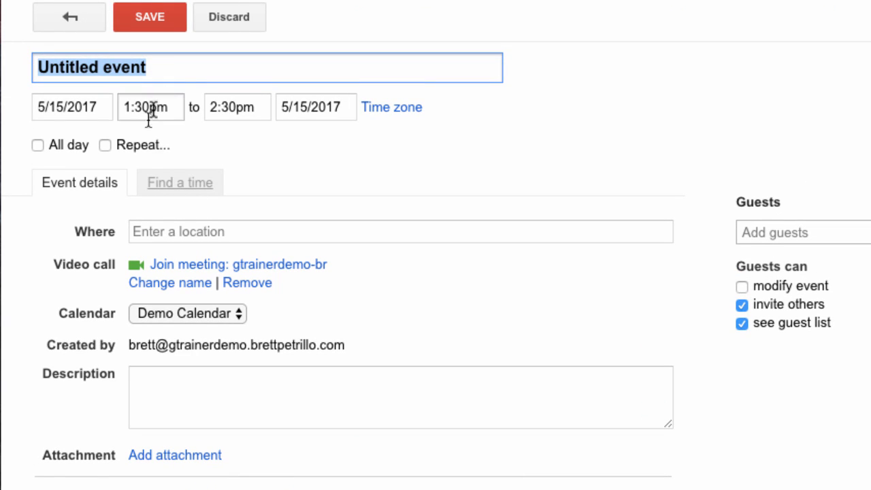
pyautogui.press('BackSpace')
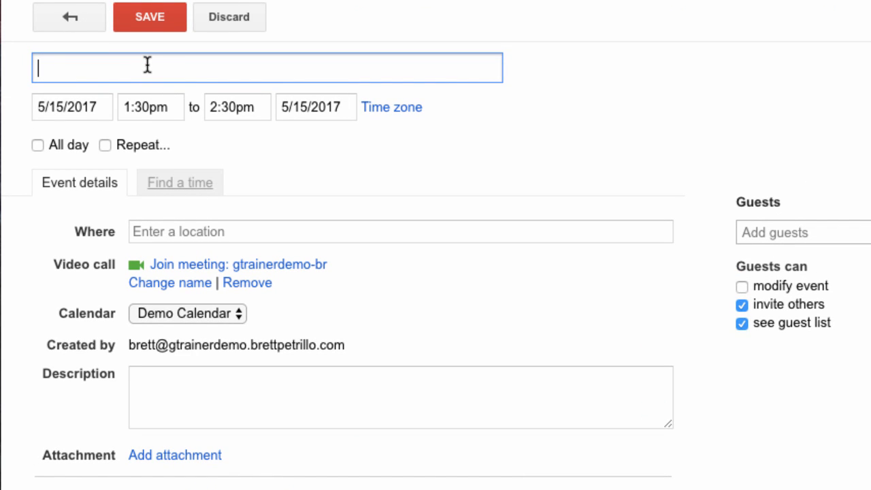
pyautogui.write('Demo ')
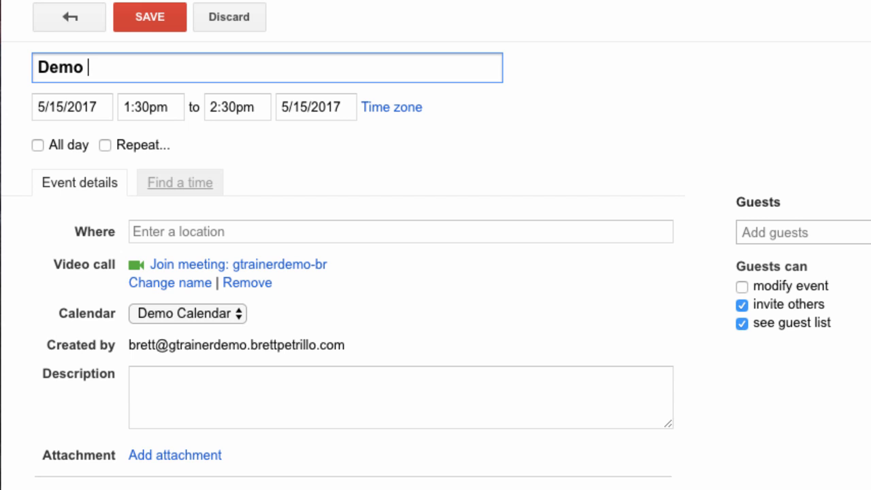
pyautogui.write('#2')
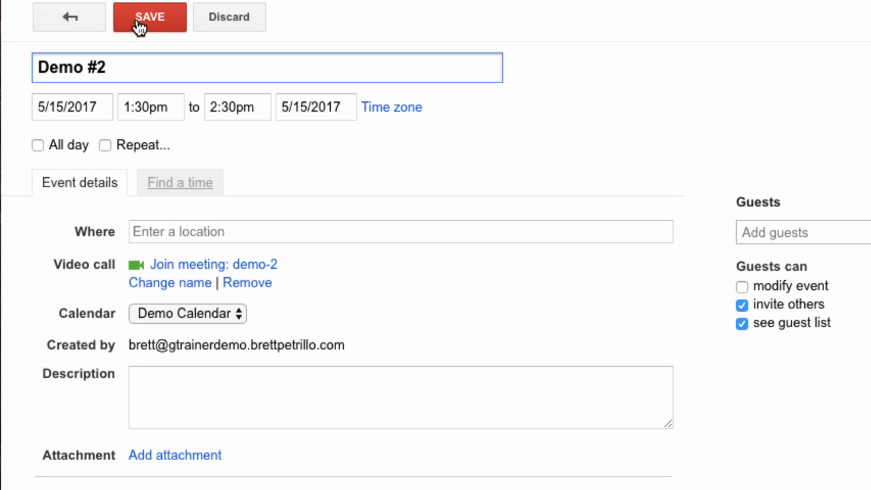
pyautogui.click(178, 18)
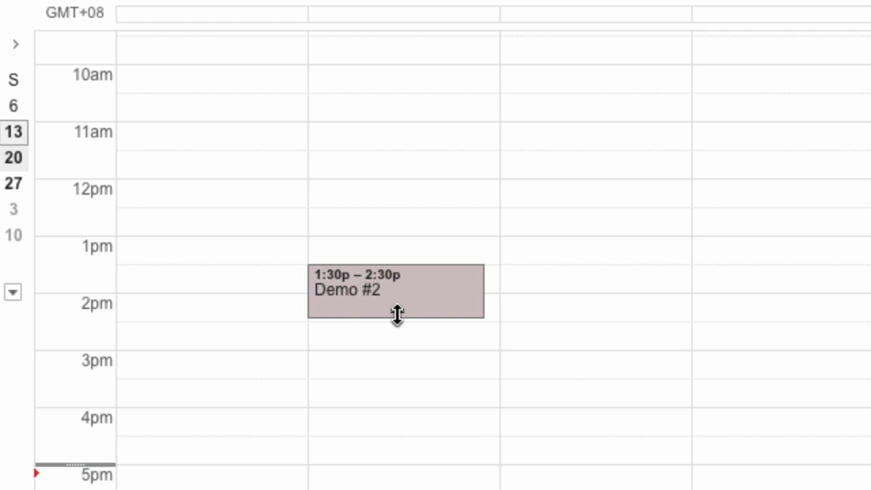
# Step: Extend Demo #2 to end at 3:30pm and dismiss the stray Tuesday draft
pyautogui.moveTo(397, 315); pyautogui.dragTo(395, 353)
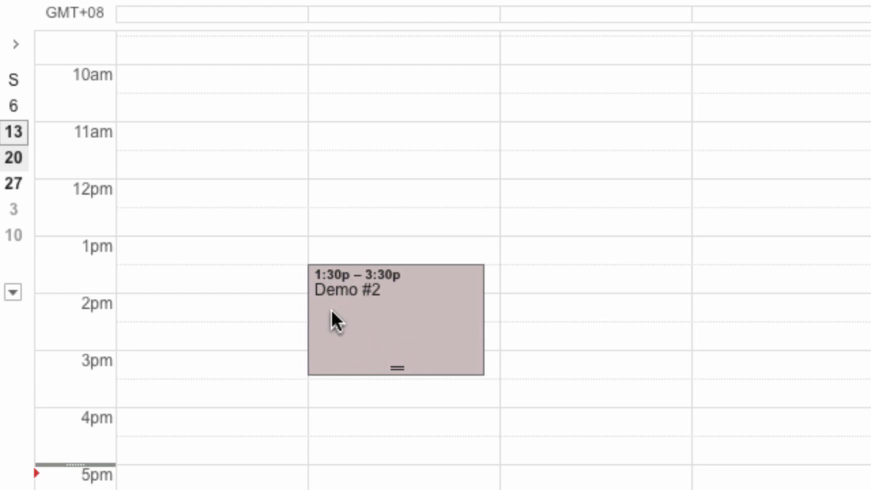
pyautogui.click(381, 324)
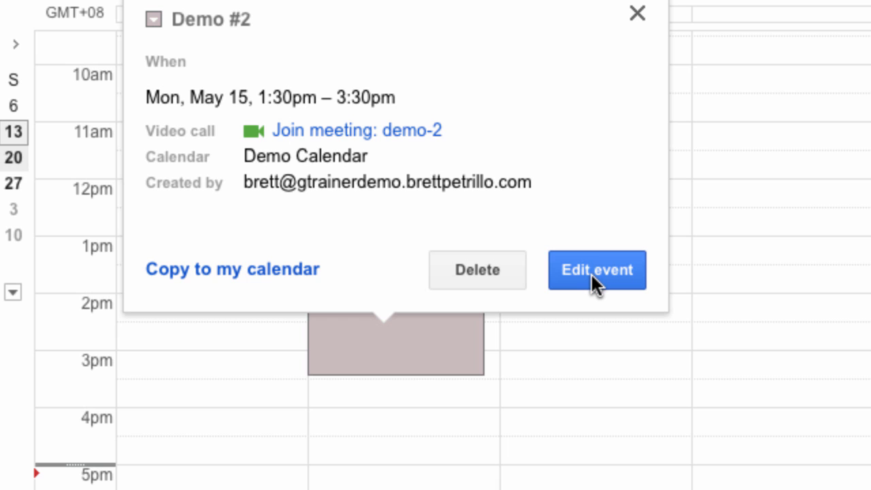
pyautogui.click(571, 403)
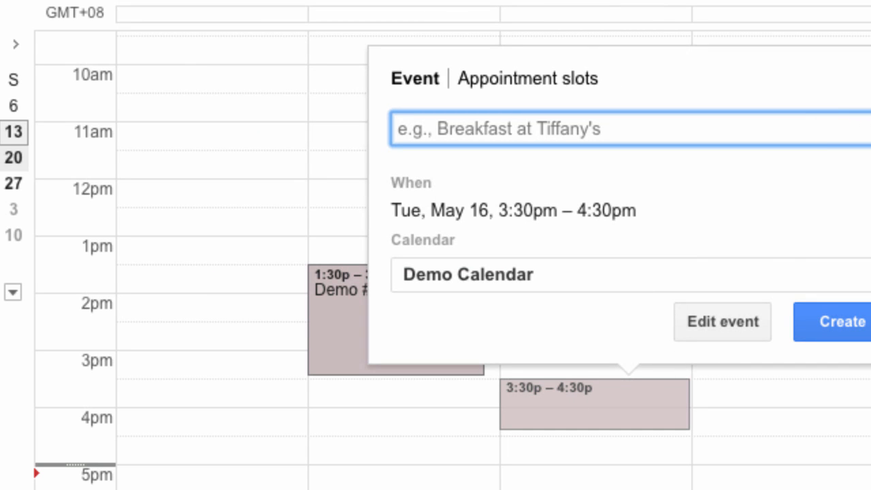
pyautogui.click(868, 67)
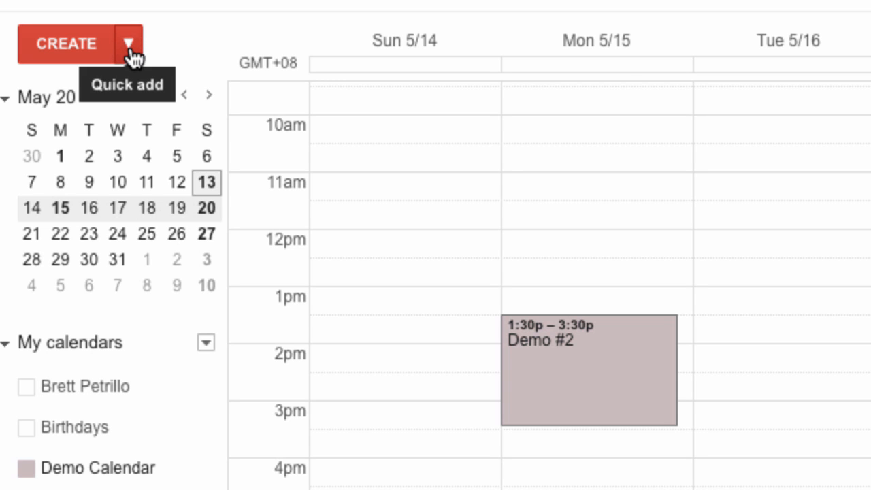
pyautogui.click(129, 45)
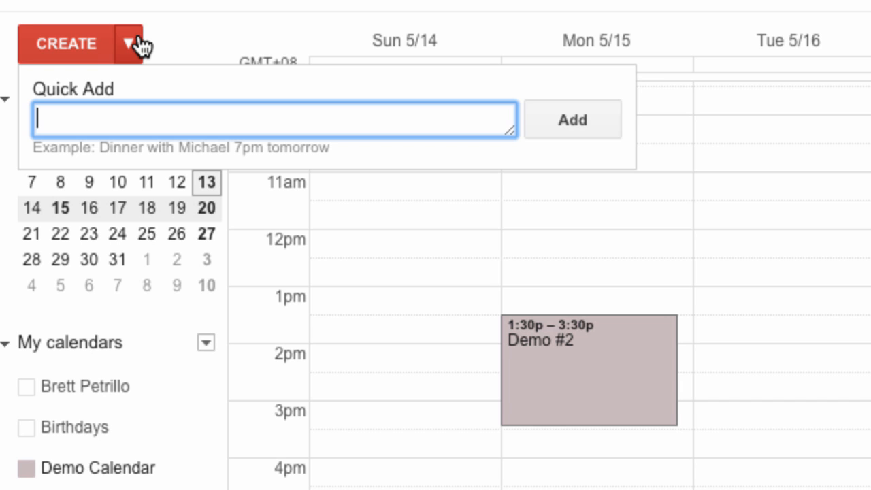
# Step: Quick-add 'Have a meeting with the faculty at 3pm tomorrow' as a new event
pyautogui.write('Have a meeting with the faculty at 3pm tomorrow')
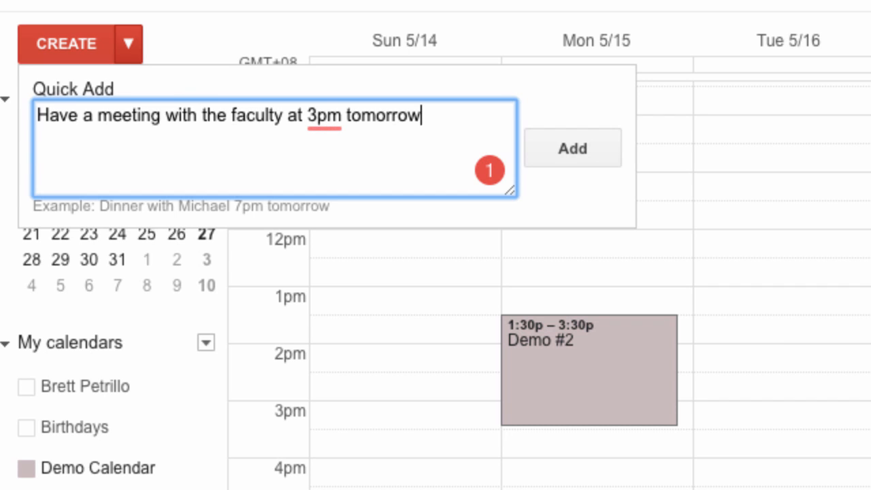
pyautogui.press('Return')
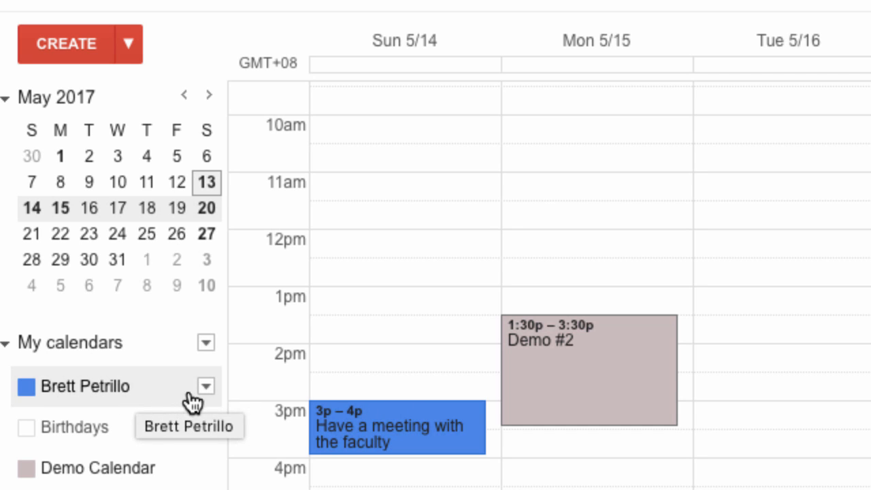
# Step: Move the faculty meeting from the personal calendar to Demo Calendar and save it
pyautogui.click(437, 439)
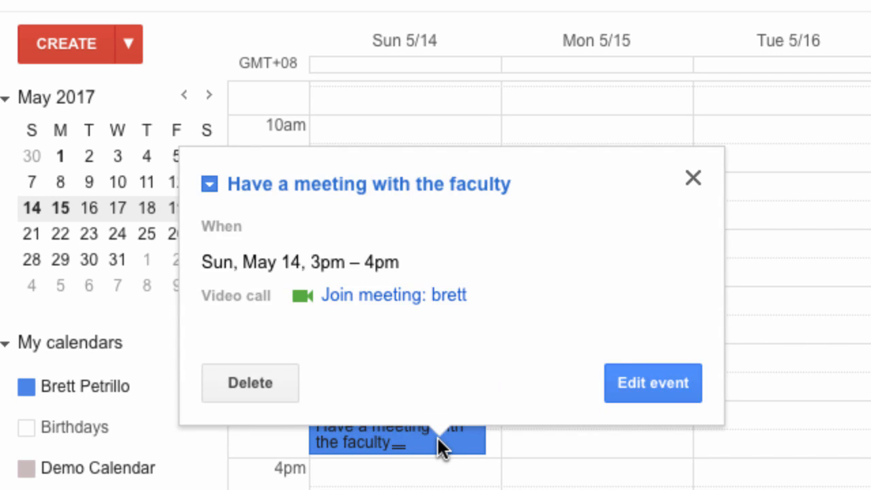
pyautogui.click(658, 369)
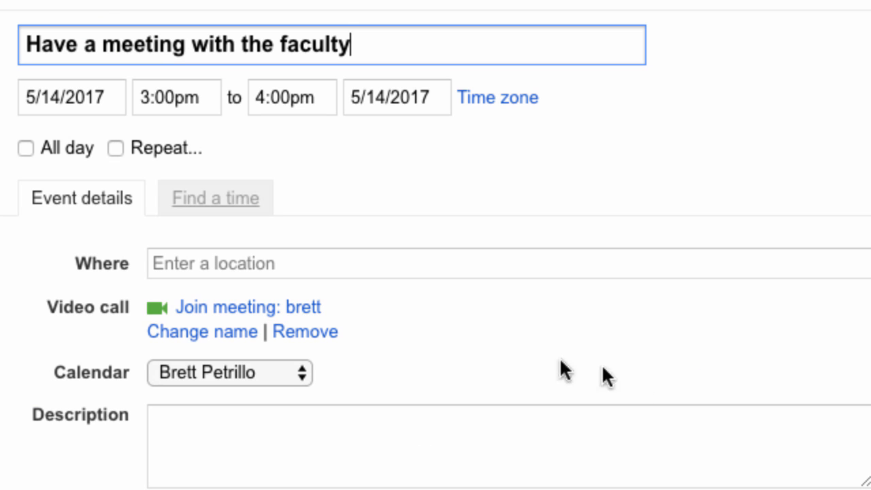
pyautogui.click(291, 373)
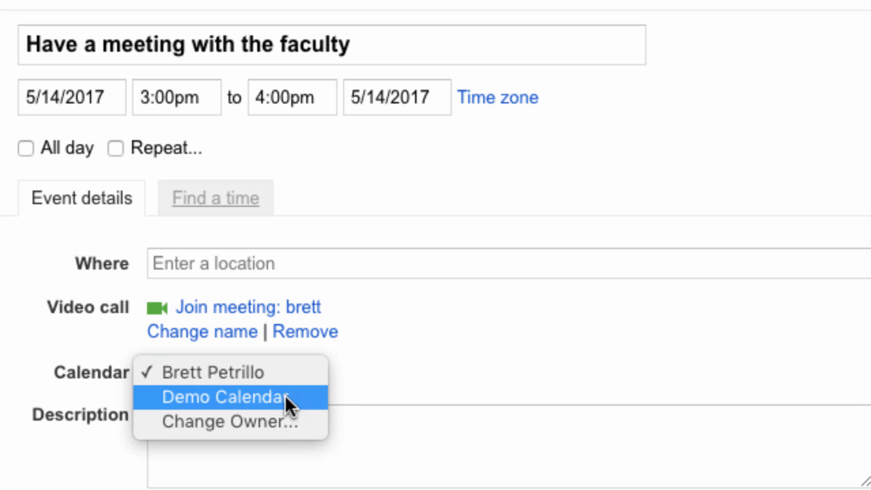
pyautogui.click(267, 394)
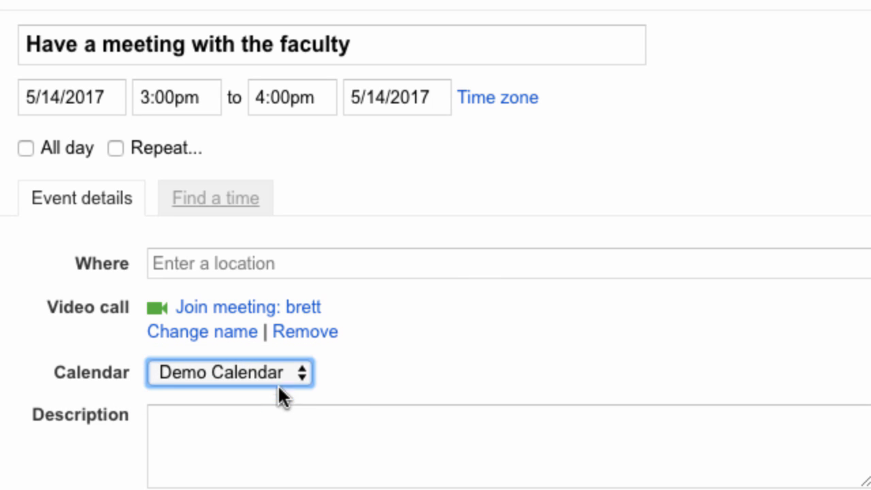
pyautogui.click(175, 2)
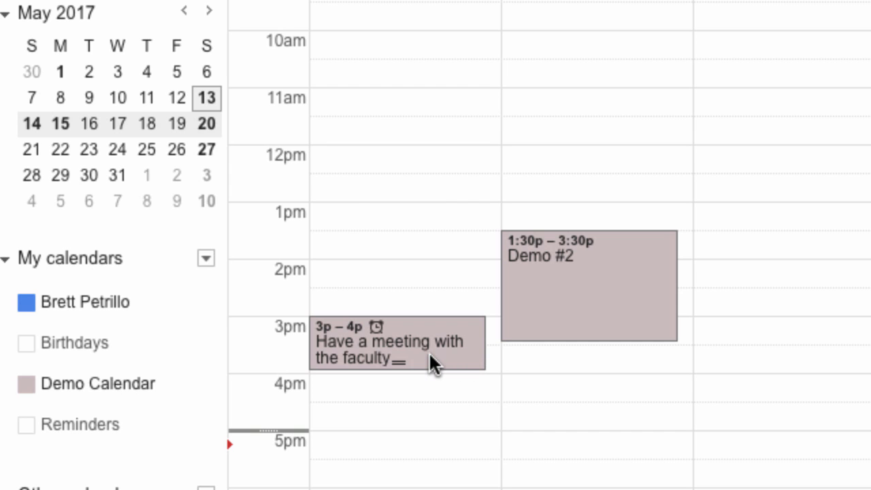
pyautogui.click(432, 354)
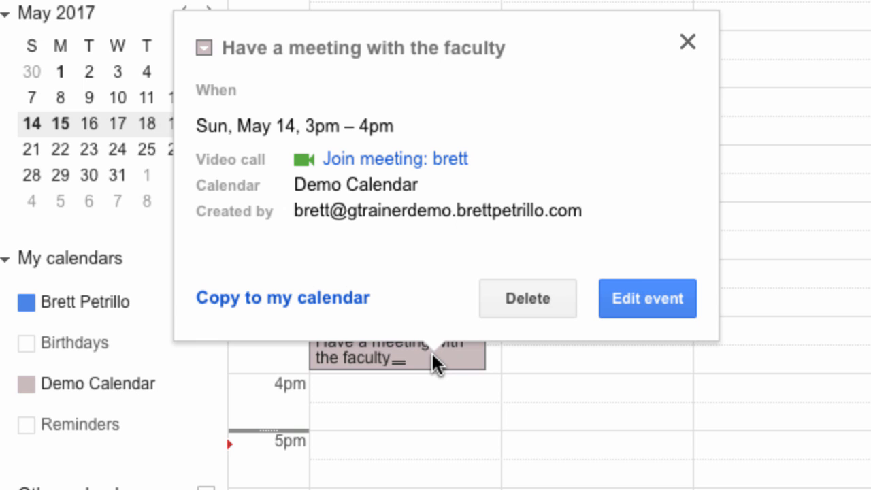
pyautogui.click(642, 304)
pyautogui.scroll(-5, 643, 297)
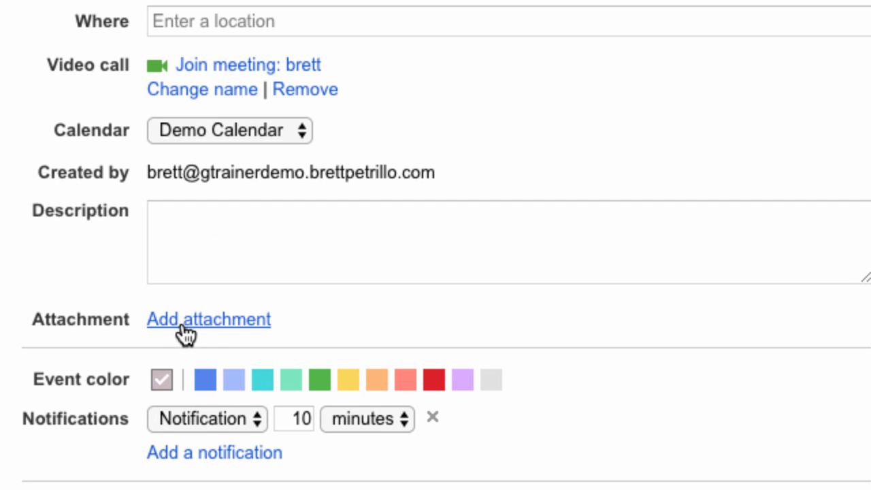
pyautogui.click(209, 320)
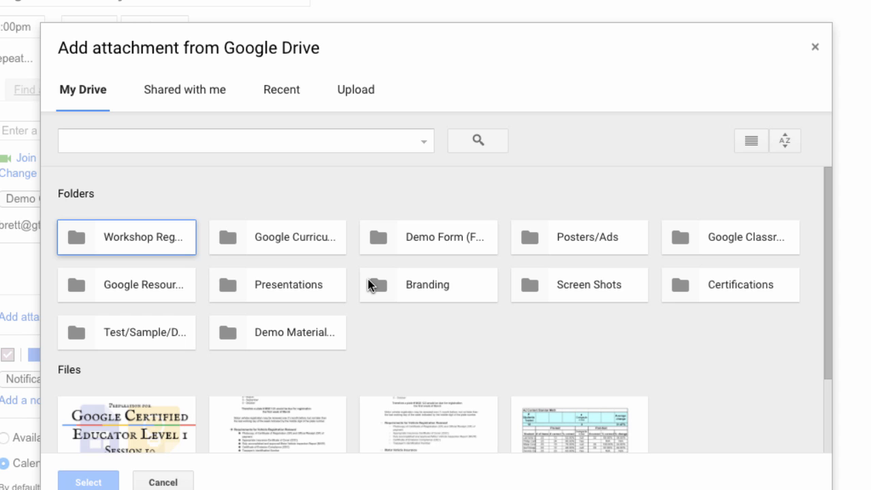
pyautogui.press('Escape')
pyautogui.scroll(-1, 185, 374)
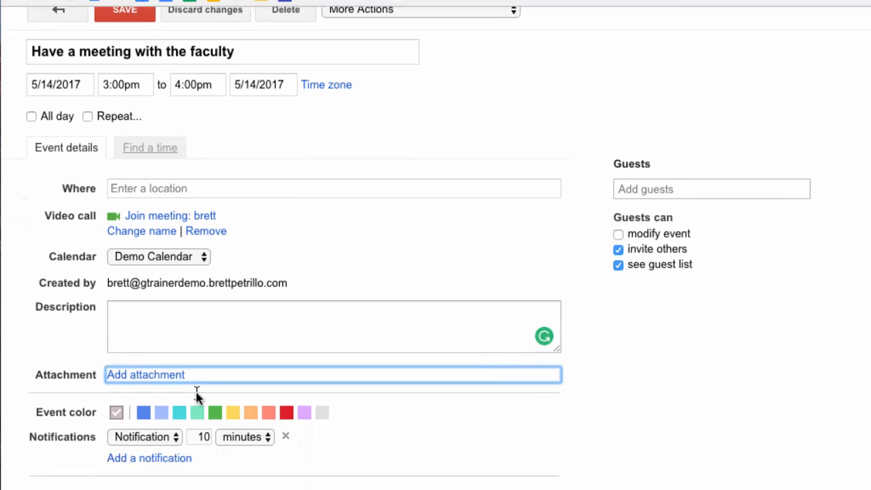
pyautogui.scroll(3, 251, 384)
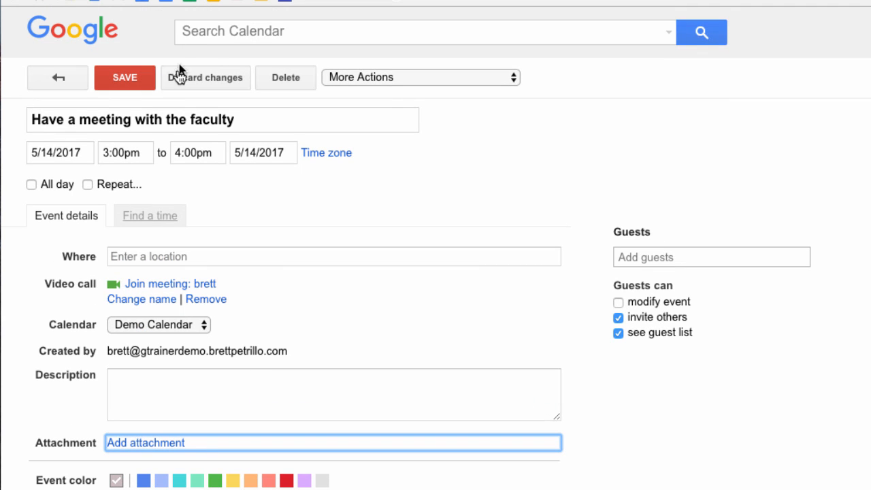
pyautogui.click(123, 81)
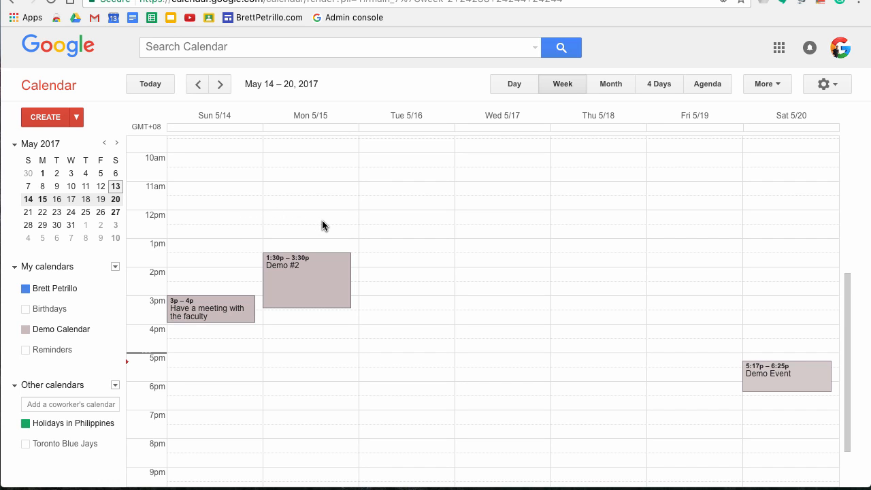
# Step: Add a guest's e-mail address to Demo #2, save, and dismiss the invitations prompt
pyautogui.click(315, 288)
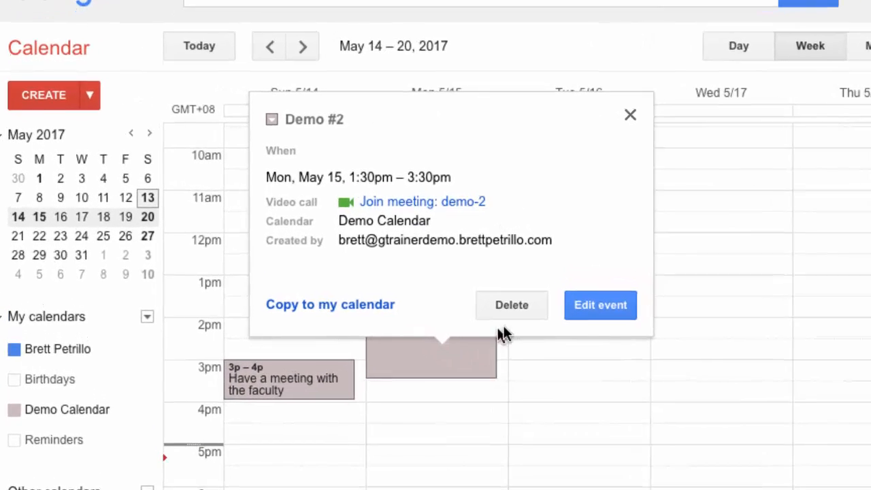
pyautogui.click(605, 304)
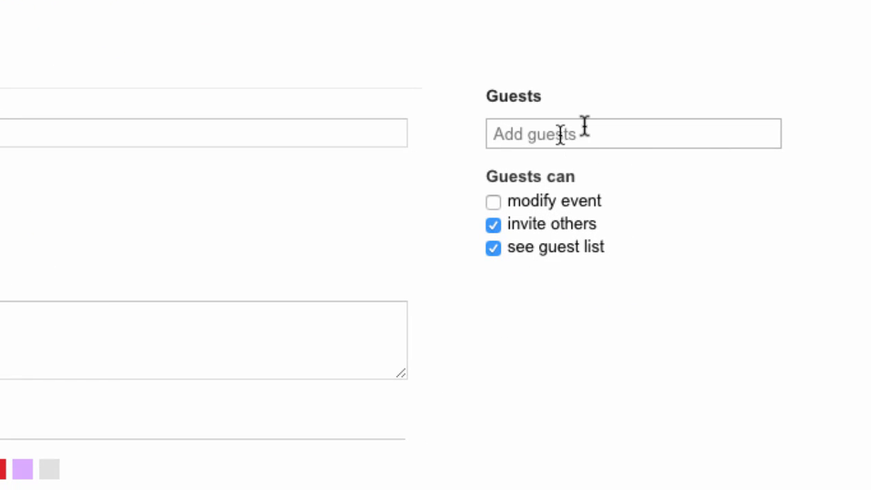
pyautogui.click(545, 137)
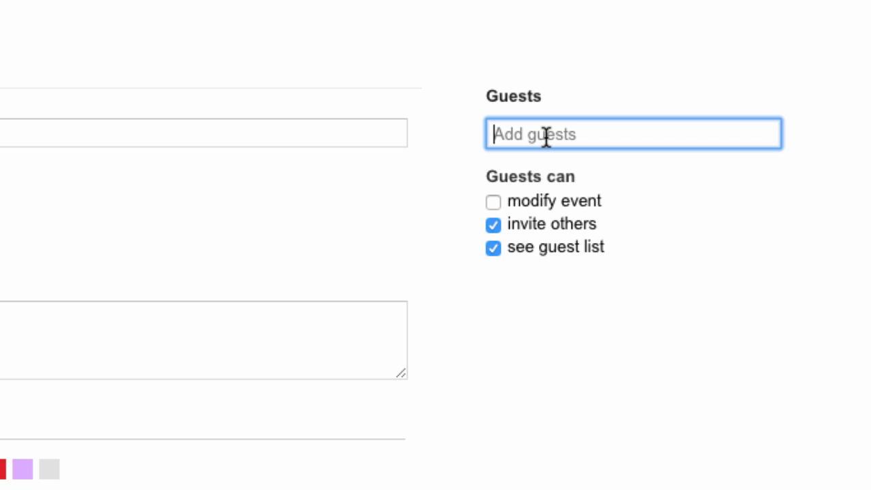
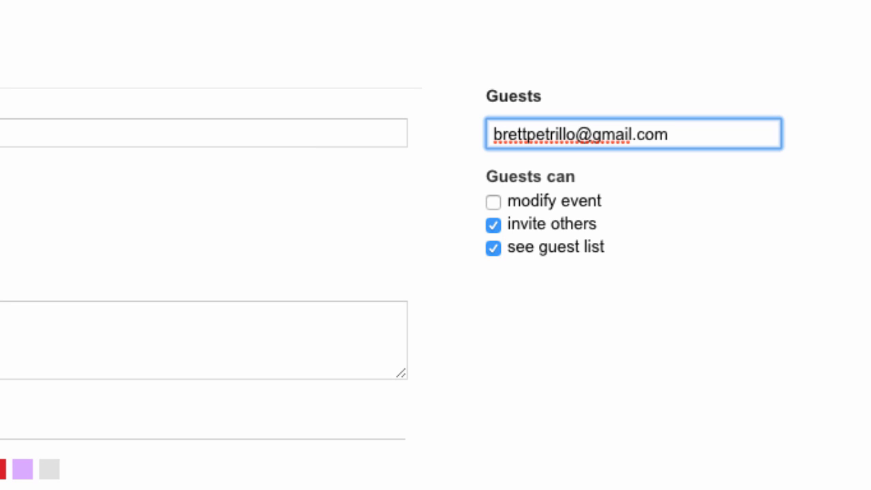
pyautogui.press('Return')
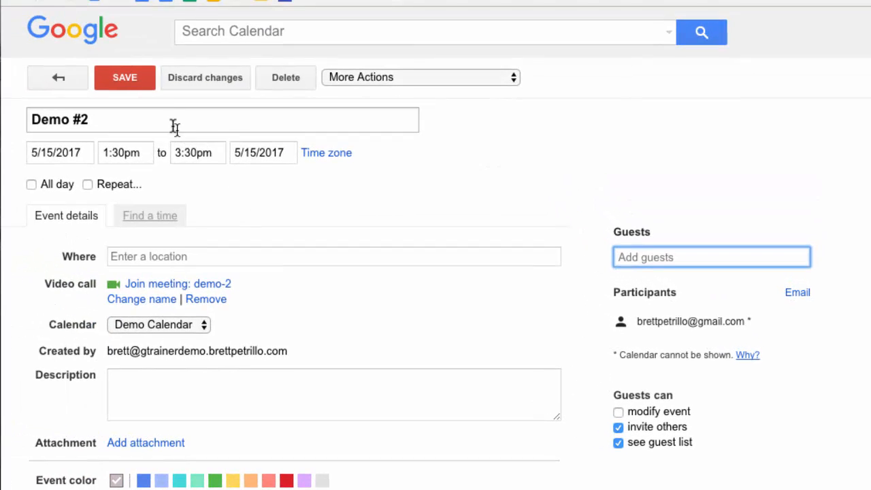
pyautogui.click(125, 78)
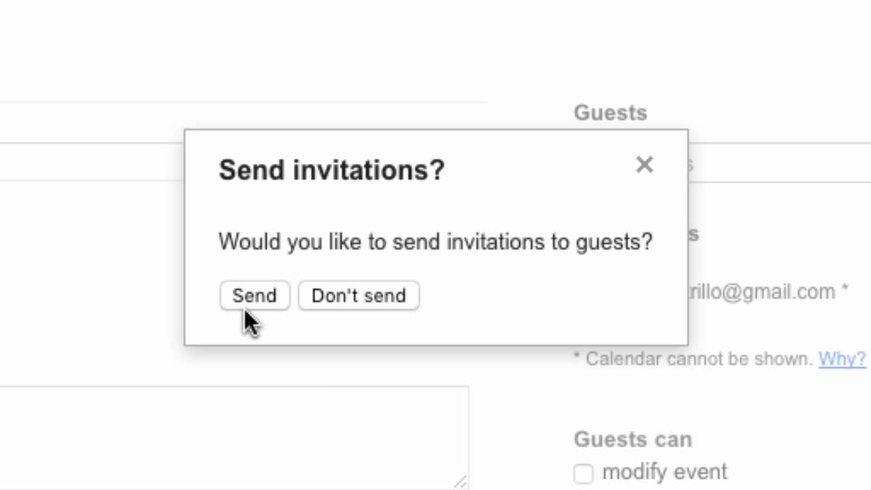
pyautogui.click(644, 163)
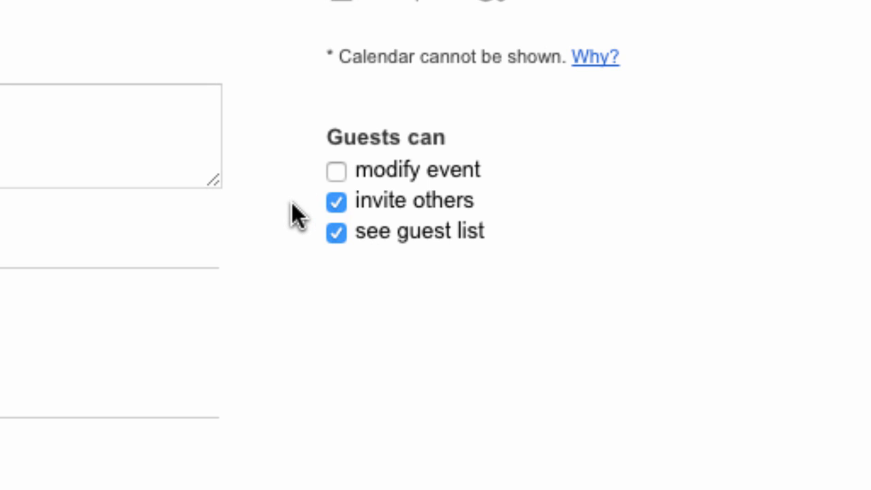
# Step: Bar guests from modifying, inviting others, or seeing the guest list; save and send invitations
pyautogui.click(334, 171)
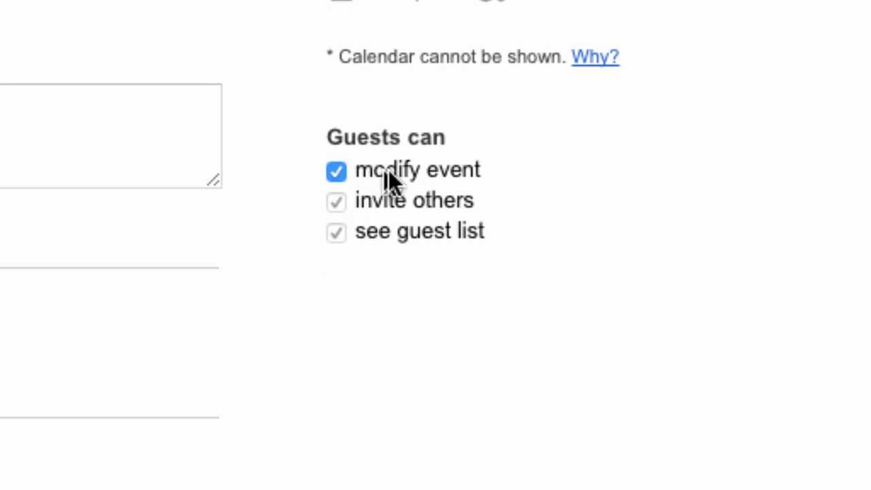
pyautogui.click(337, 170)
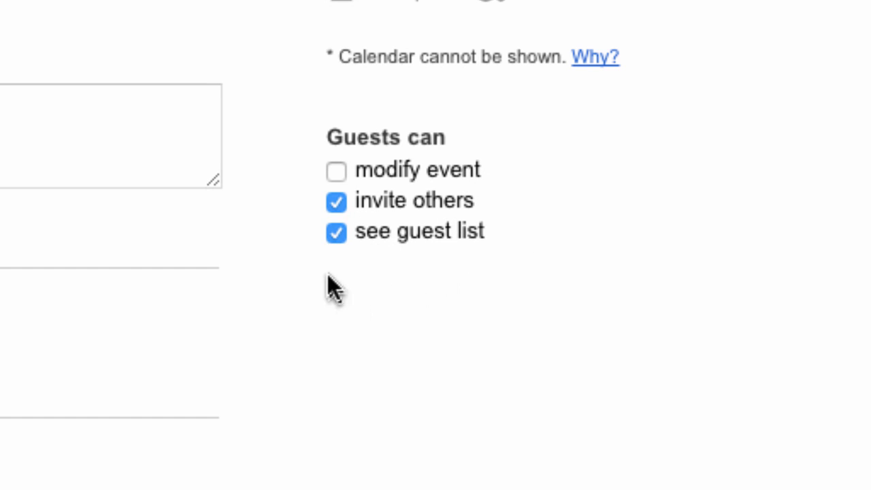
pyautogui.click(337, 201)
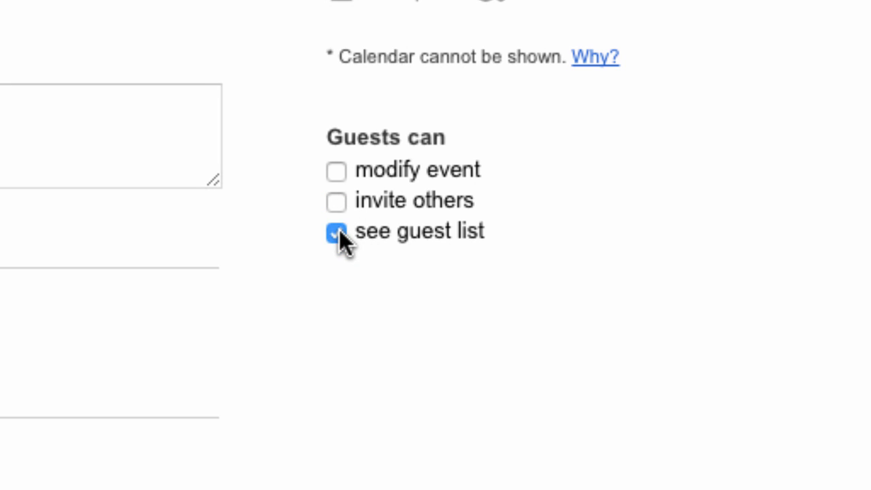
pyautogui.click(337, 232)
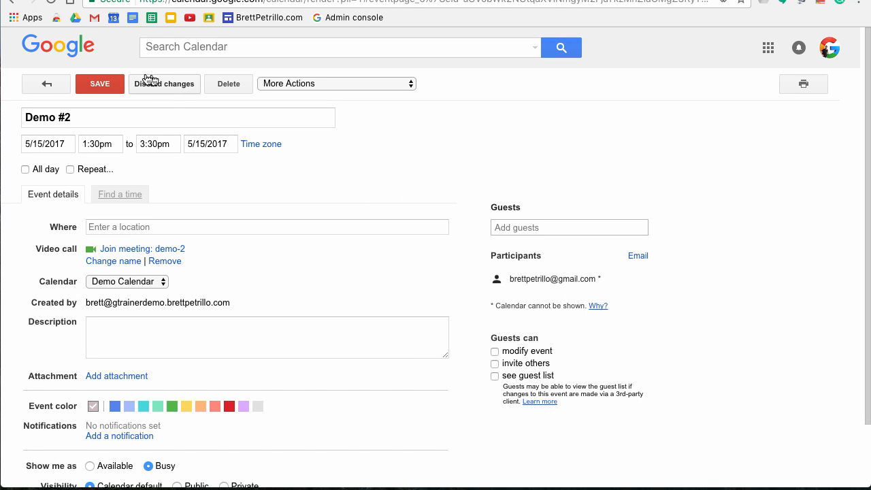
pyautogui.click(91, 89)
pyautogui.click(361, 282)
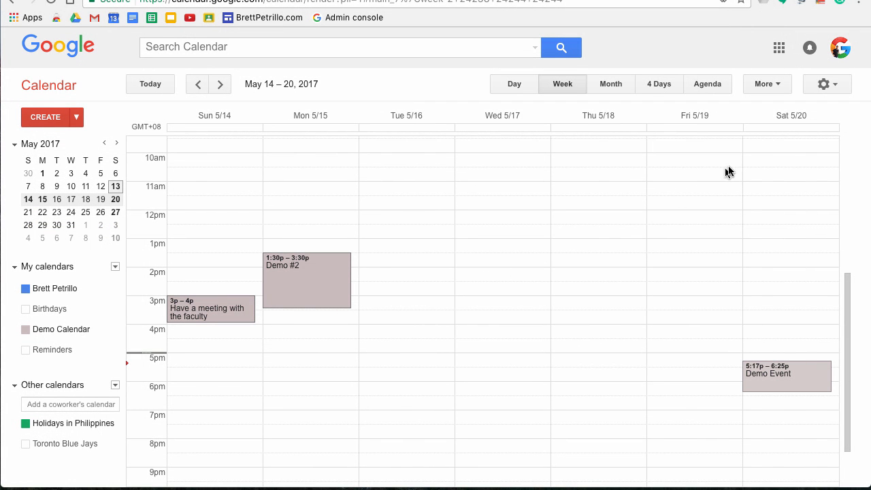
# Step: Open Settings from the gear menu and show the Calendars tab listing every calendar
pyautogui.click(835, 83)
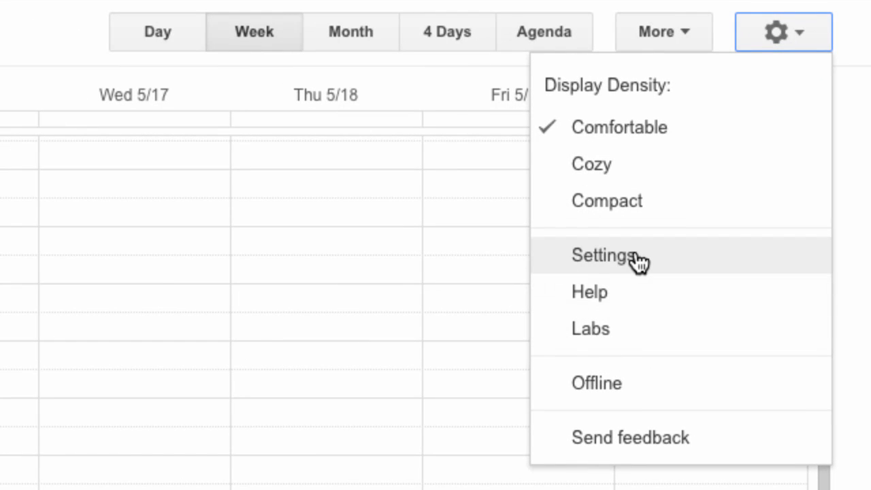
pyautogui.click(689, 252)
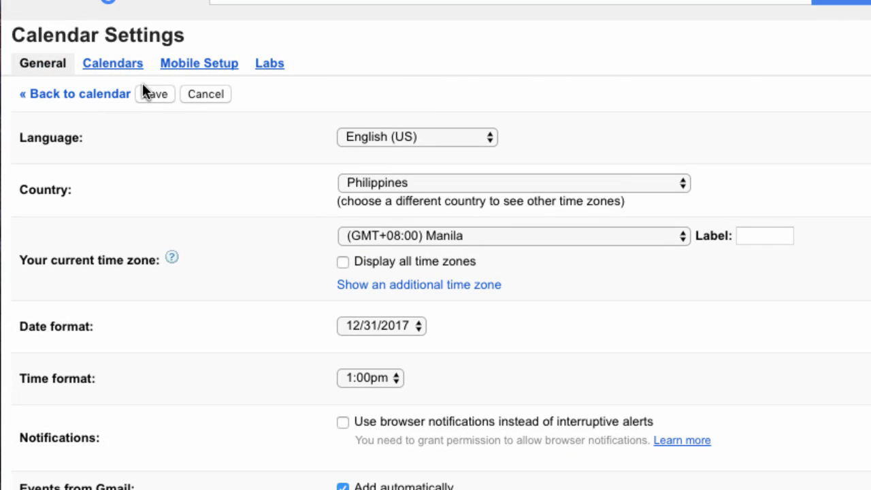
pyautogui.click(114, 64)
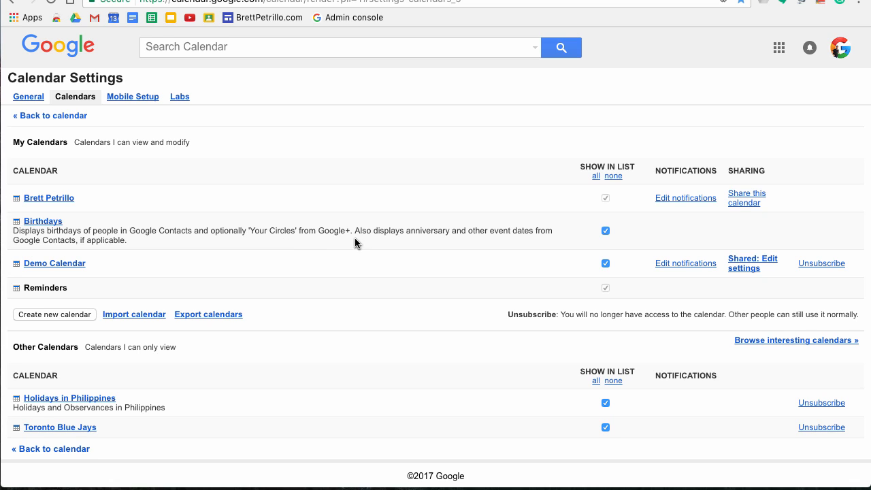
# Step: Untick Show in list for the Birthdays calendar
pyautogui.click(605, 232)
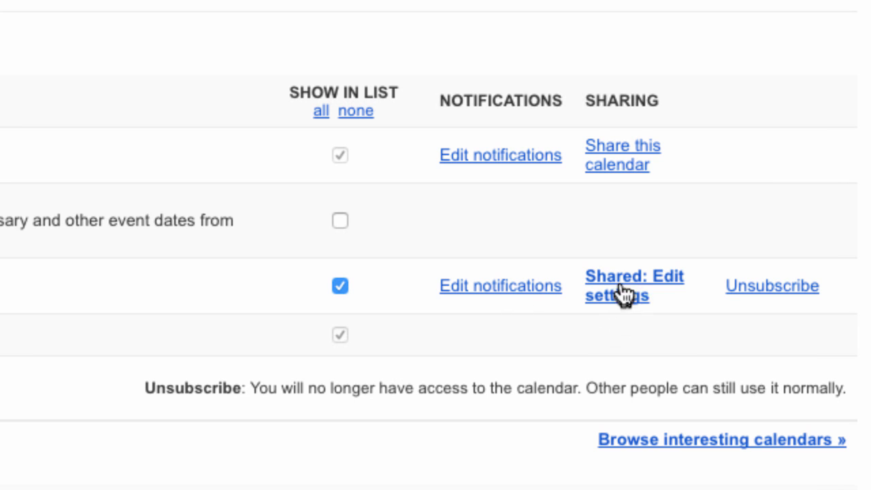
# Step: Open Demo Calendar's sharing settings and keep the See all event details permission
pyautogui.click(615, 287)
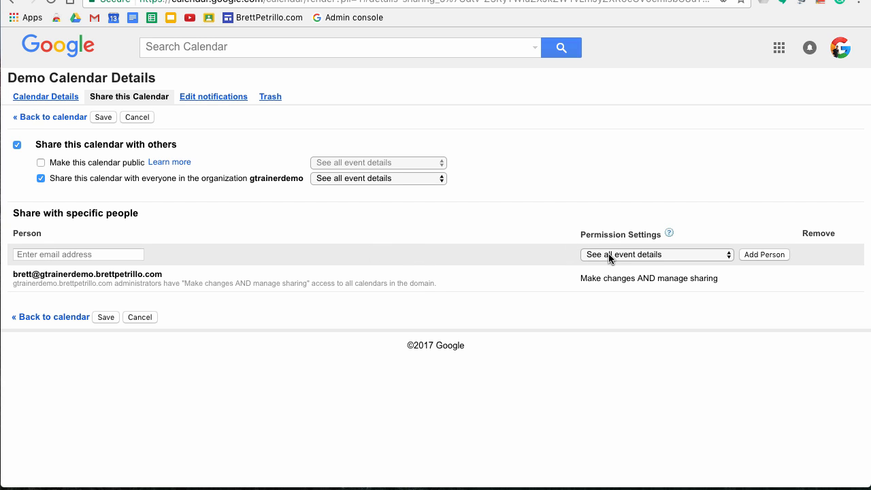
pyautogui.click(728, 254)
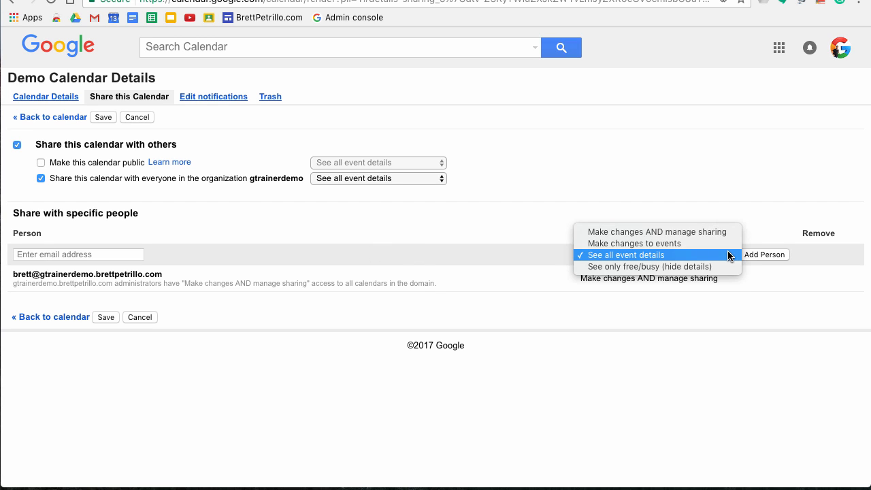
pyautogui.click(728, 254)
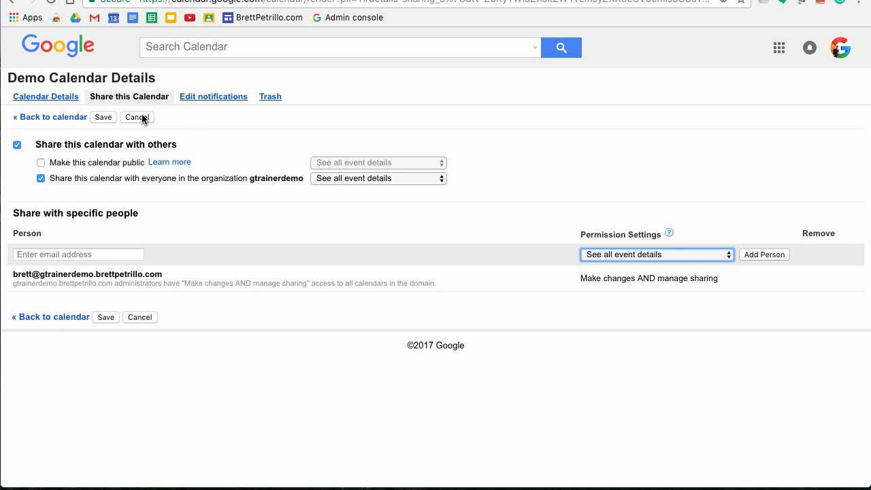
# Step: Go back to the calendar, then reopen Settings on the Calendars tab
pyautogui.click(58, 120)
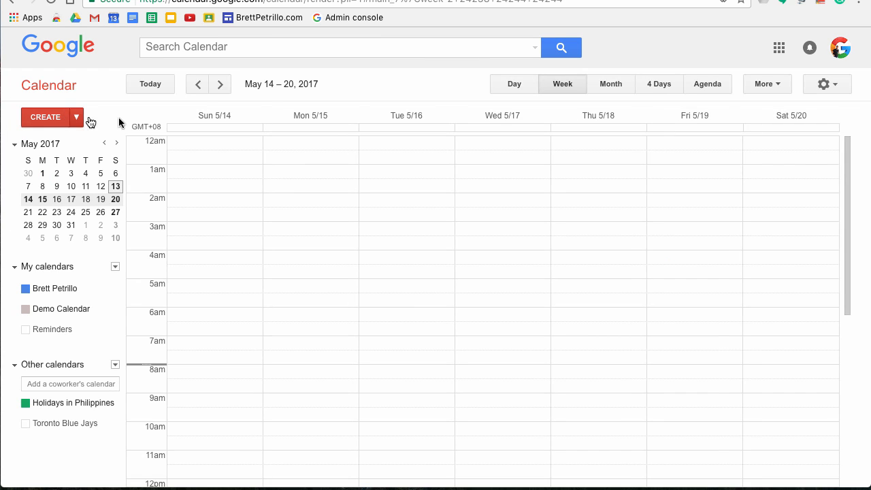
pyautogui.click(836, 87)
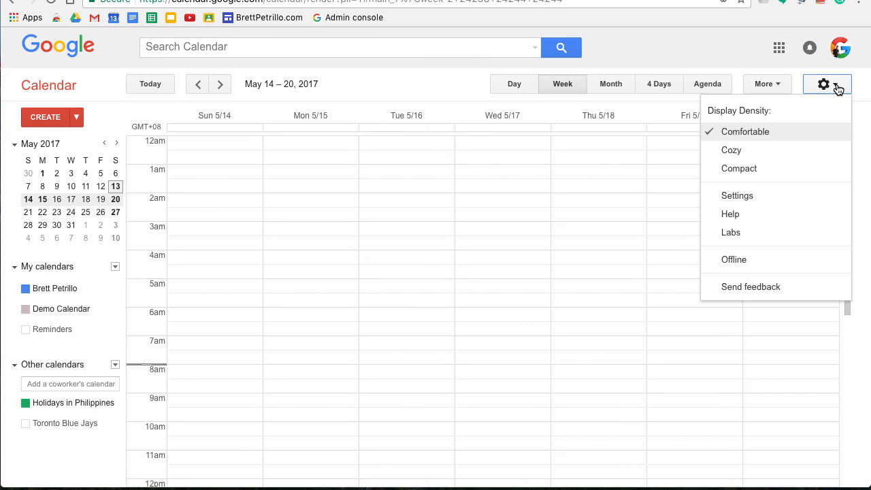
pyautogui.click(735, 197)
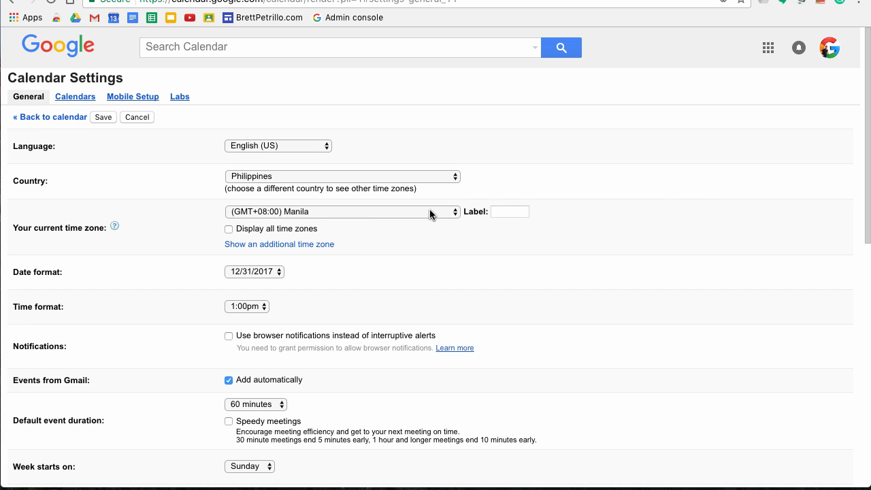
pyautogui.click(76, 101)
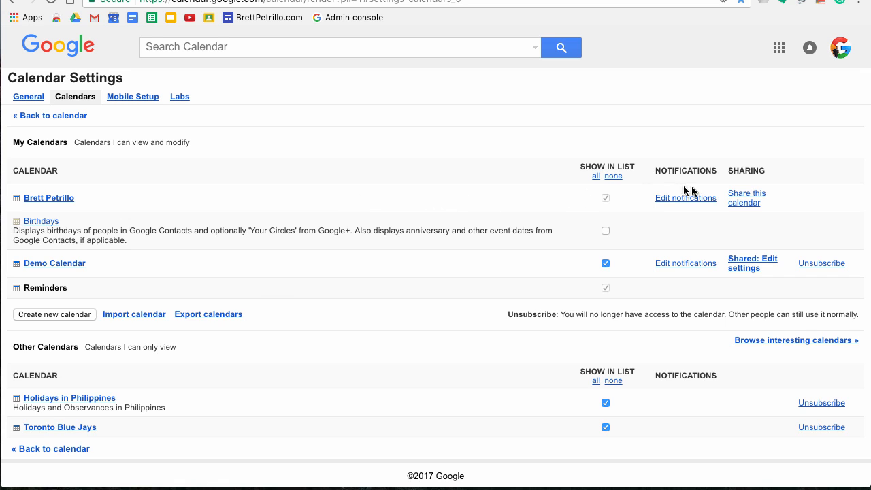
# Step: Open the personal calendar's sharing page, save it unshared, and return to the week view
pyautogui.click(743, 198)
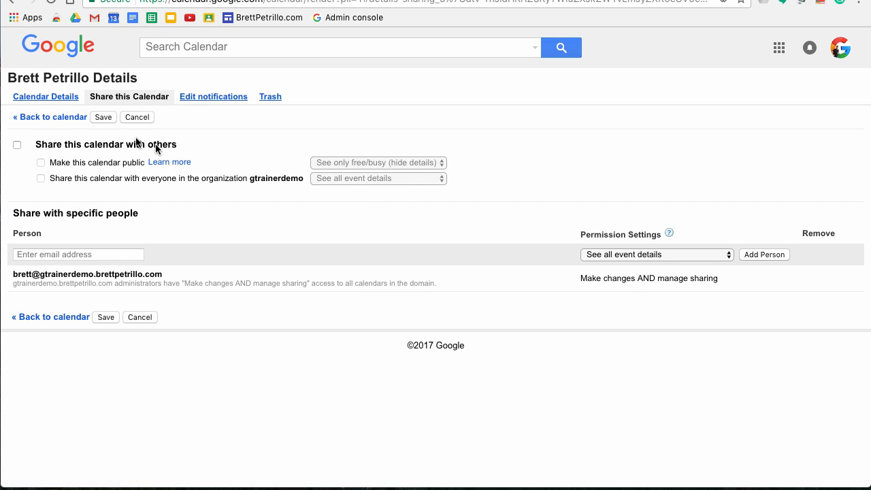
pyautogui.click(102, 117)
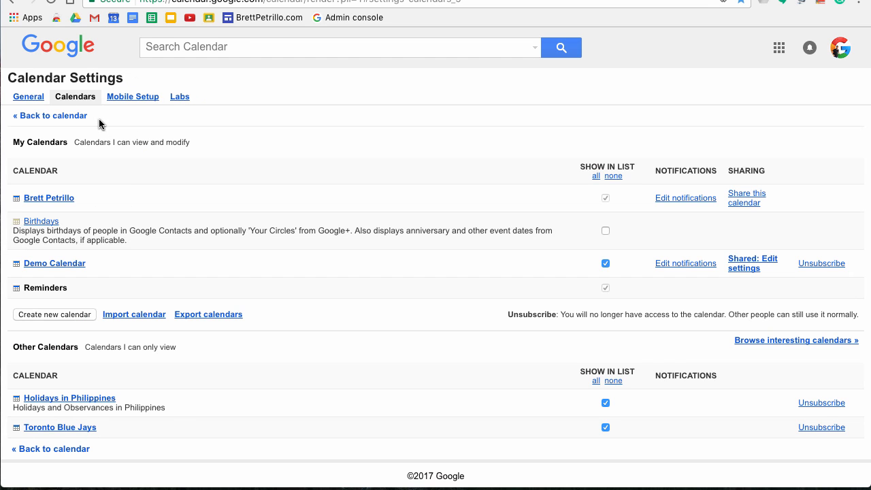
pyautogui.click(58, 117)
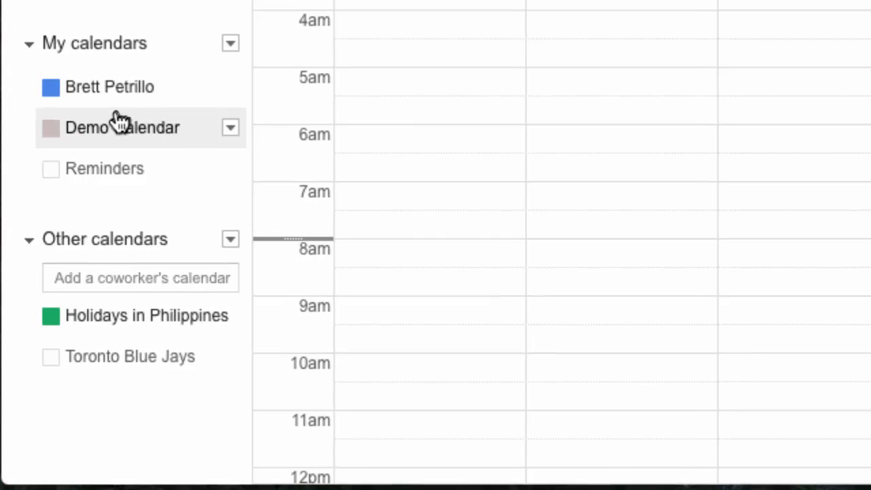
# Step: Toggle the Reminders calendar on and off several times in My calendars
pyautogui.click(109, 168)
pyautogui.click(113, 170)
pyautogui.click(121, 167)
pyautogui.click(187, 170)
pyautogui.click(151, 169)
pyautogui.click(154, 172)
# Step: Review and save Demo Calendar's sharing settings, then turn on Reminders in the week view
pyautogui.click(231, 128)
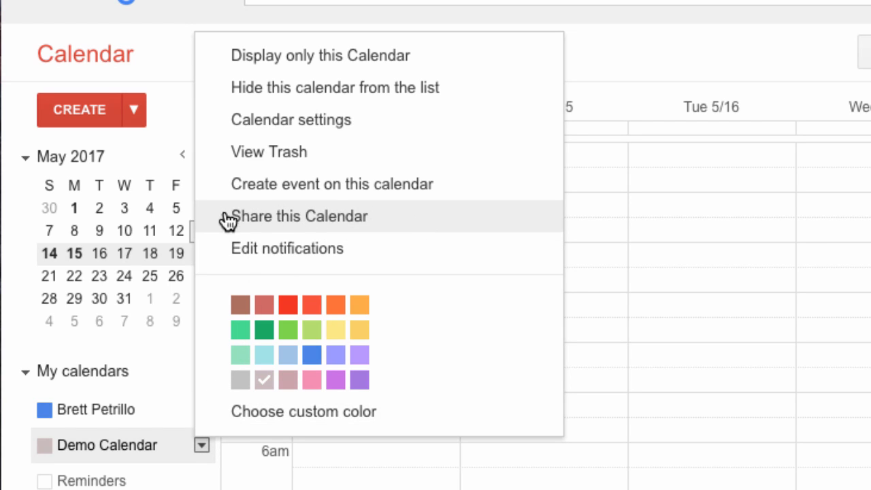
pyautogui.click(434, 232)
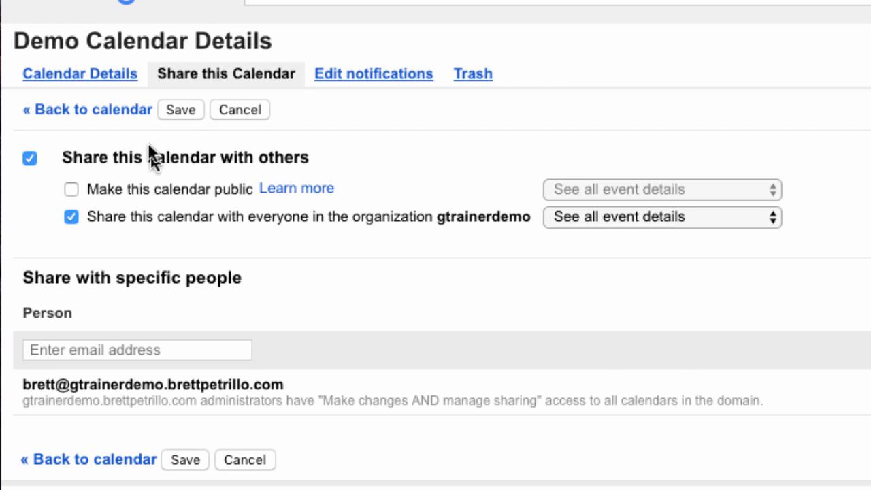
pyautogui.click(179, 110)
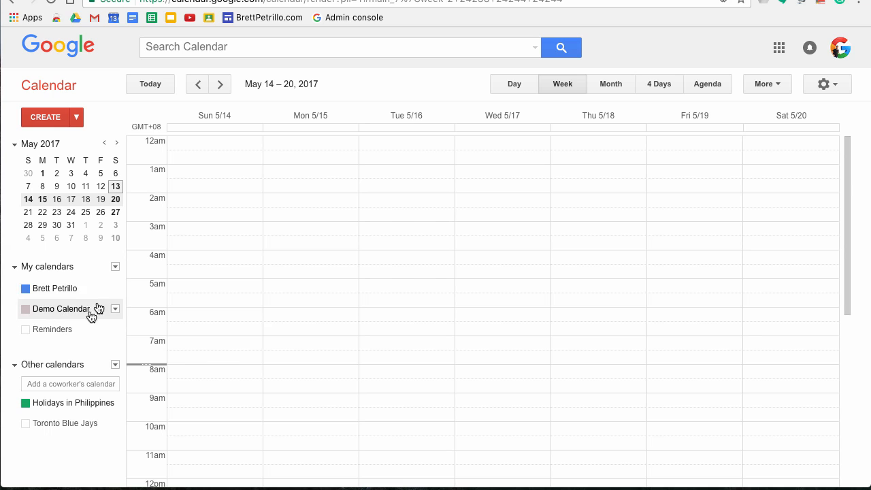
pyautogui.click(44, 329)
# Step: Hide Reminders and briefly toggle the Toronto Blue Jays calendar on and off
pyautogui.click(42, 328)
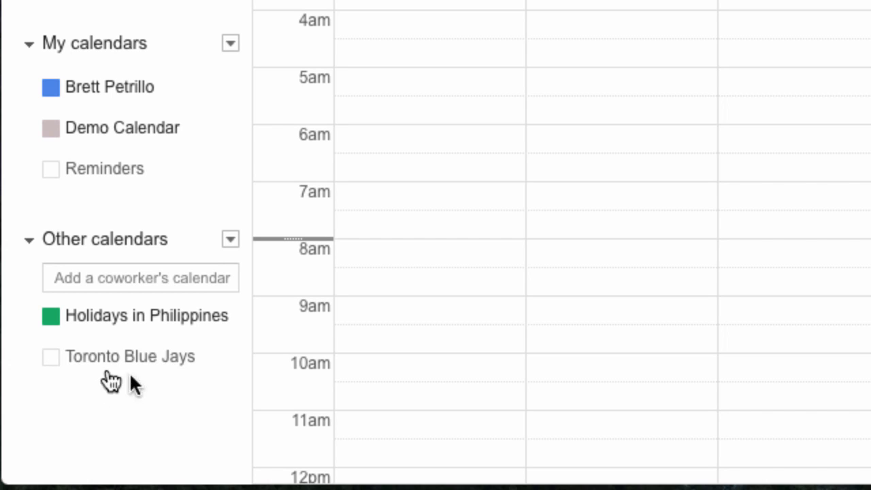
pyautogui.click(140, 355)
pyautogui.click(141, 360)
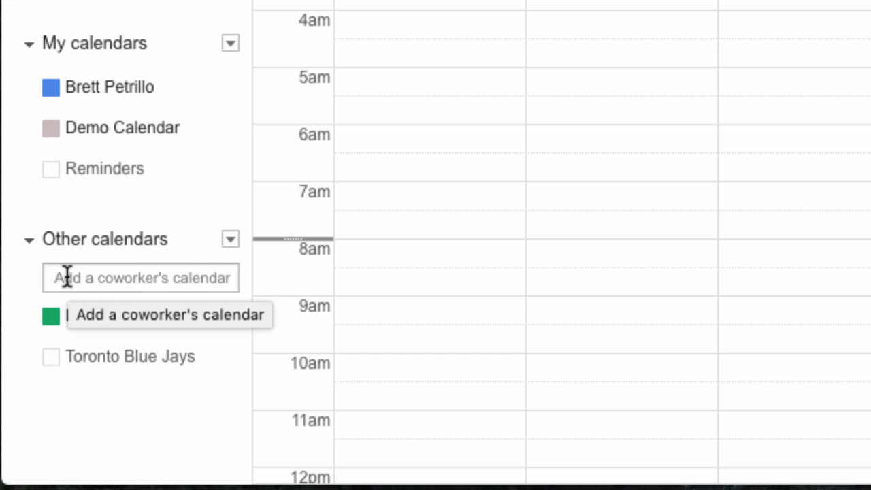
# Step: Add a coworker's calendar by entering their e-mail address and sending the access request
pyautogui.click(136, 277)
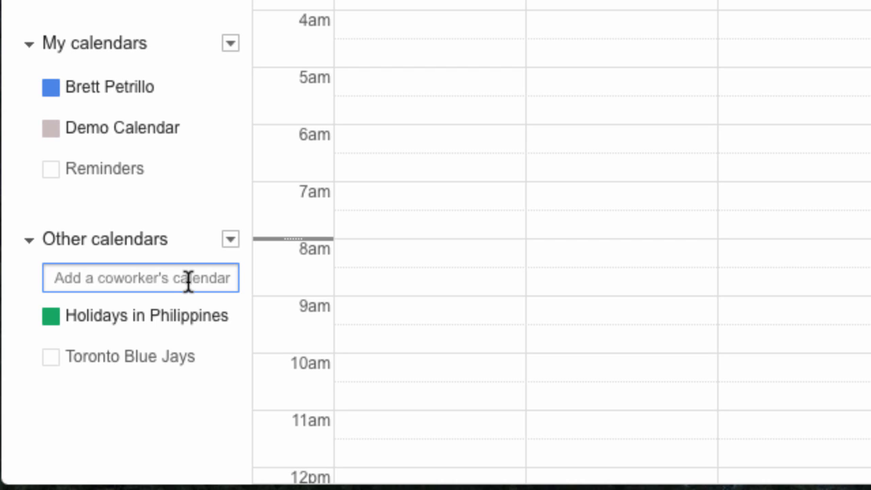
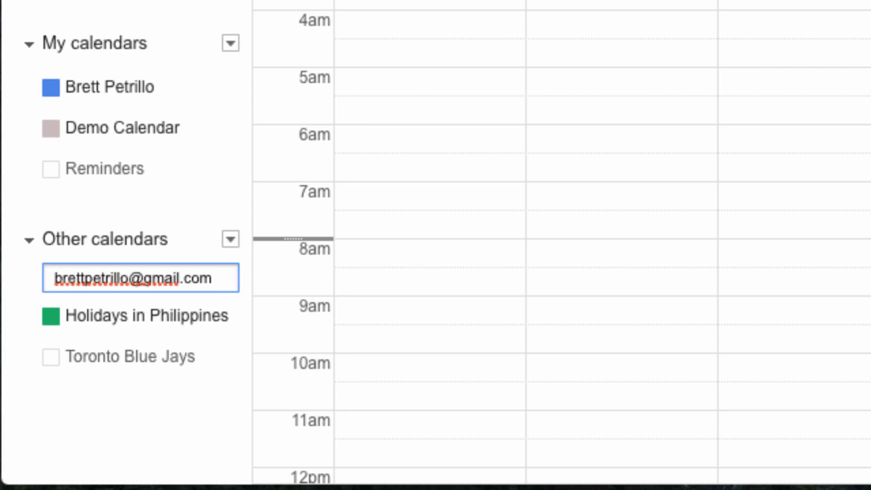
pyautogui.press('Return')
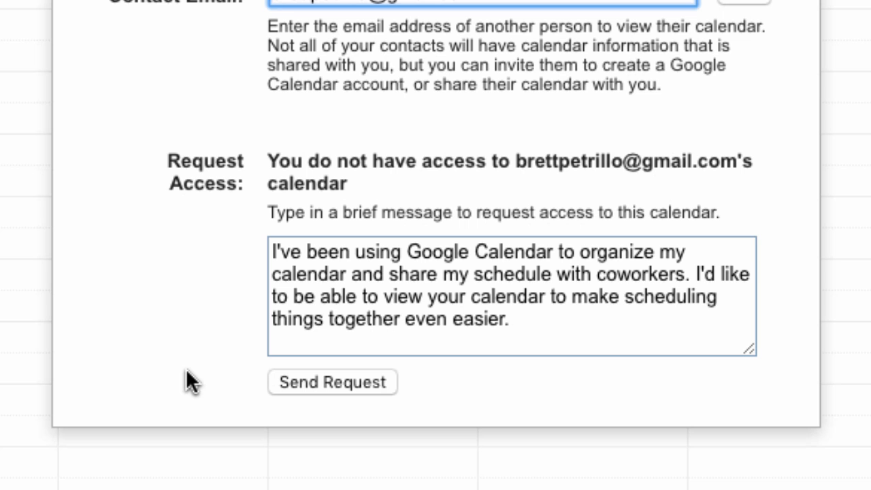
pyautogui.click(355, 378)
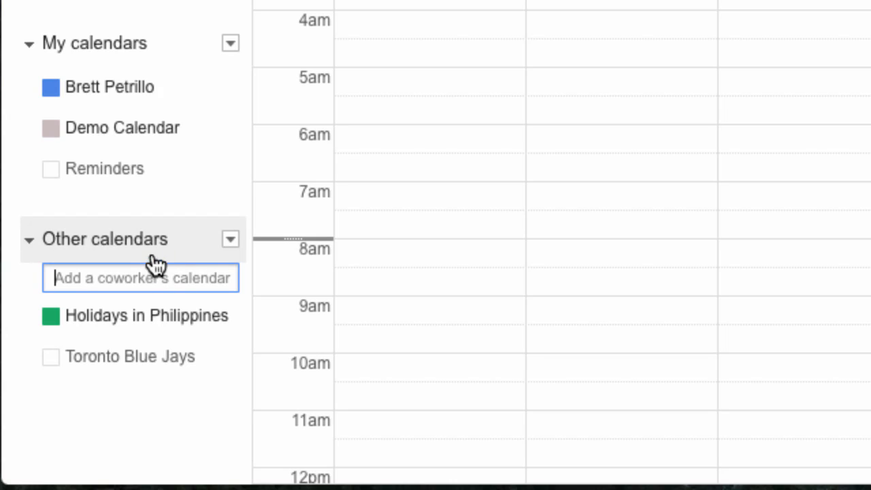
# Step: Browse Interesting Calendars, scroll through the Holidays list, then open the Sports category
pyautogui.click(232, 242)
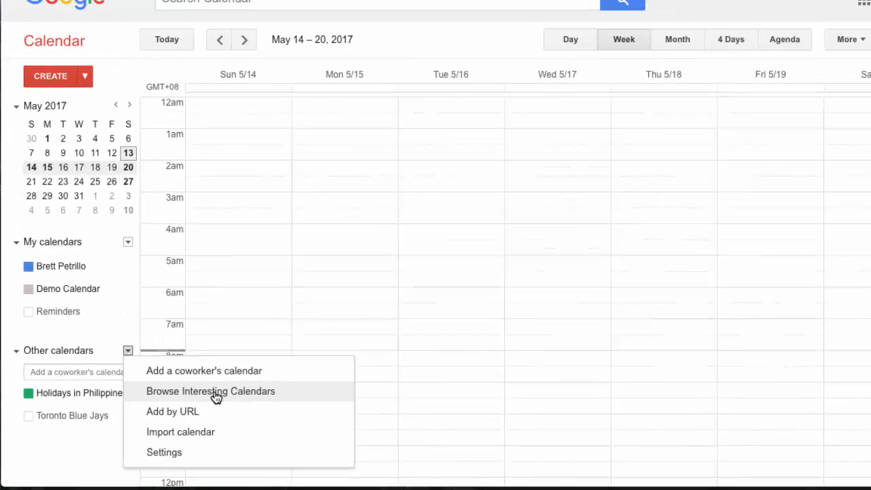
pyautogui.click(216, 392)
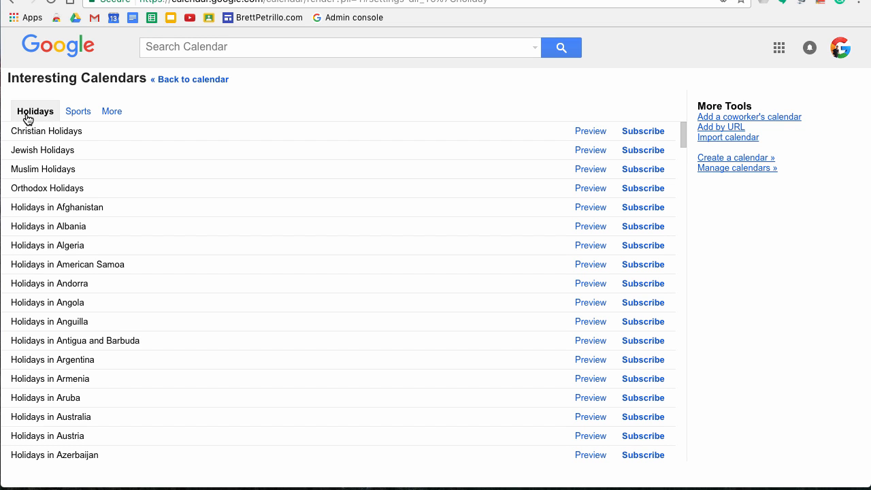
pyautogui.scroll(-10, 34, 225)
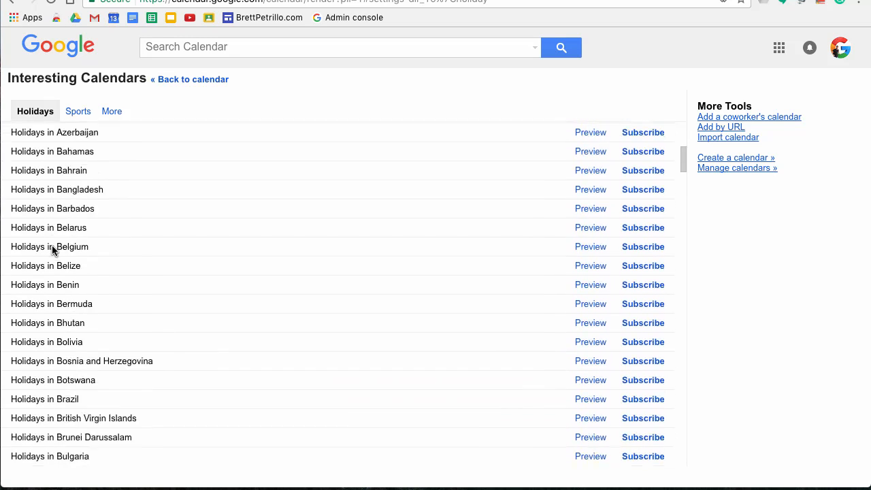
pyautogui.scroll(-20, 52, 251)
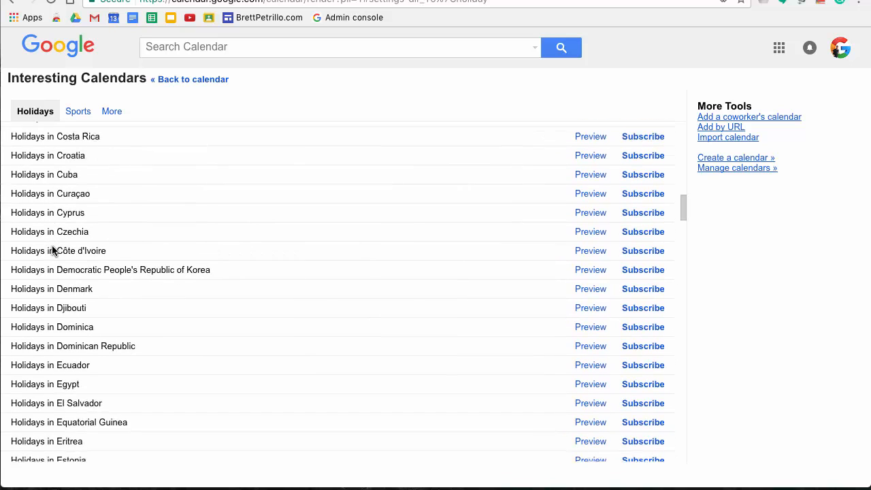
pyautogui.scroll(-12, 53, 250)
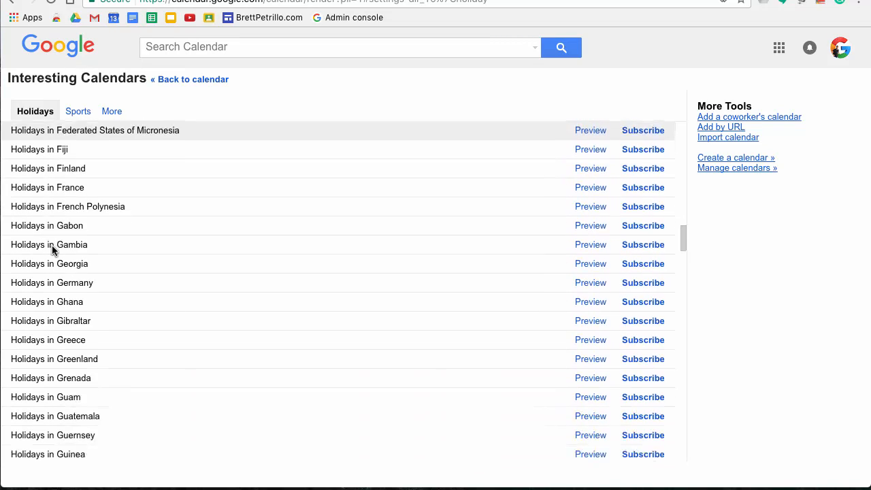
pyautogui.scroll(-10, 52, 250)
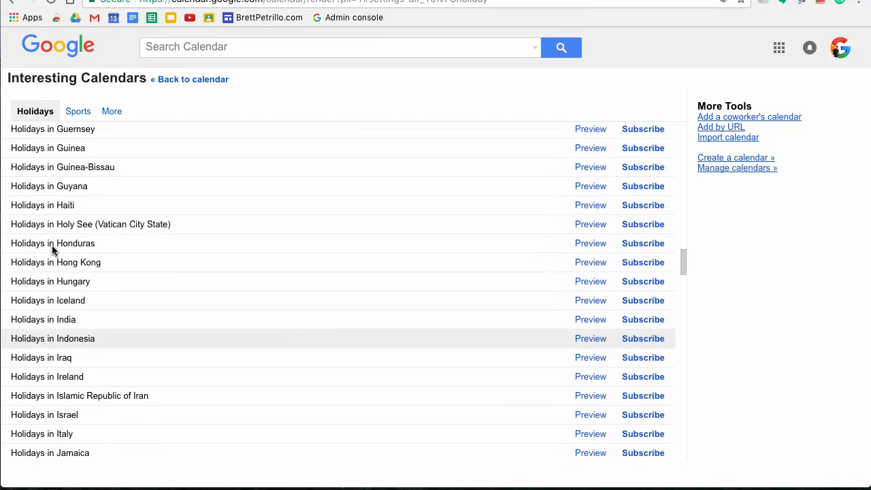
pyautogui.scroll(-6, 19, 242)
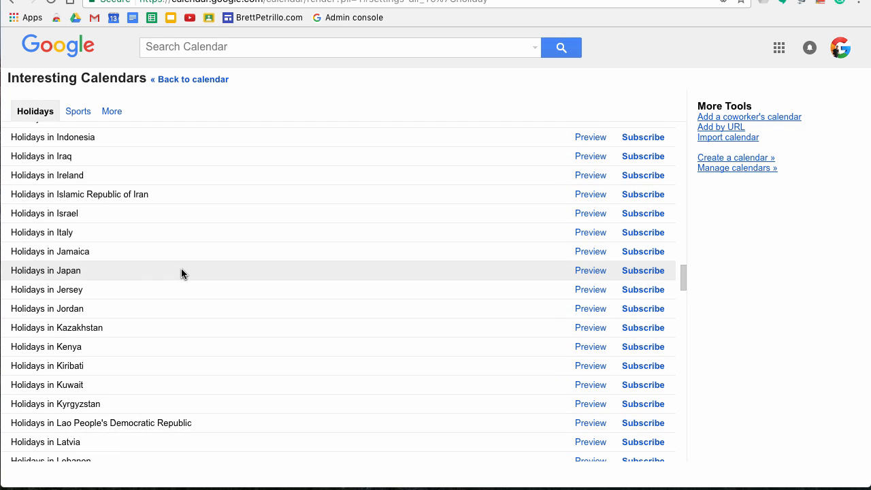
pyautogui.scroll(-12, 181, 273)
pyautogui.scroll(-18, 181, 273)
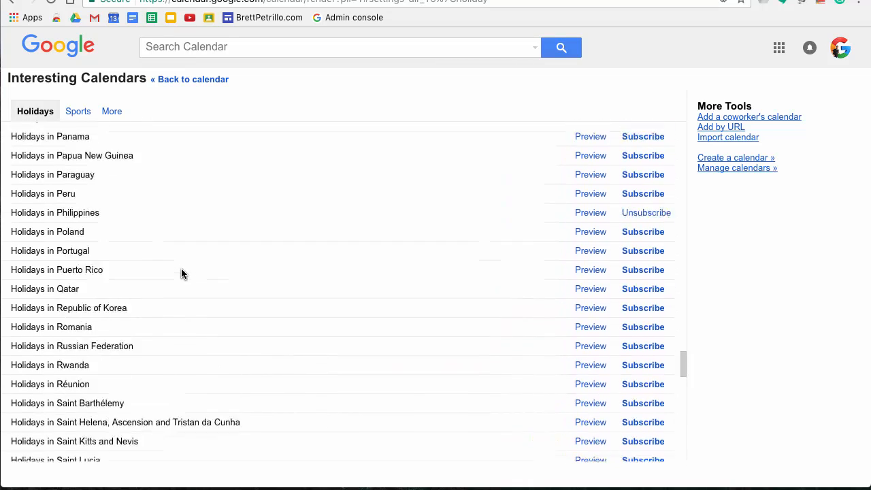
pyautogui.scroll(20, 181, 271)
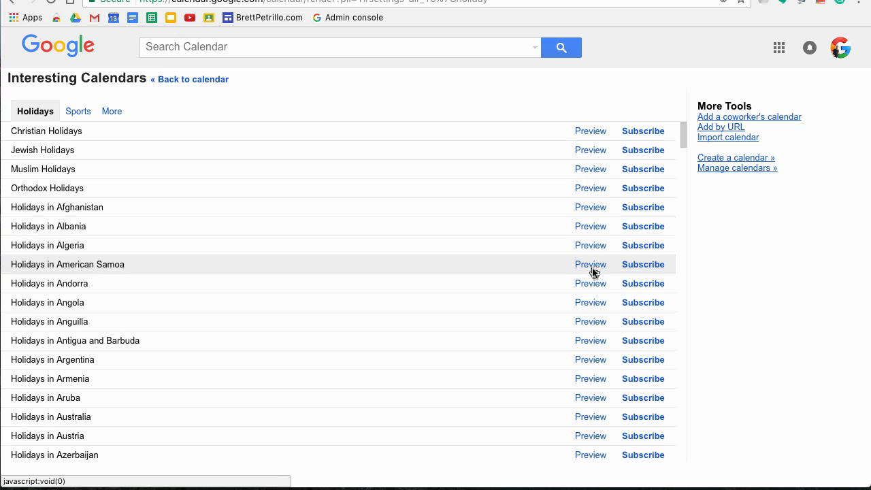
pyautogui.click(75, 113)
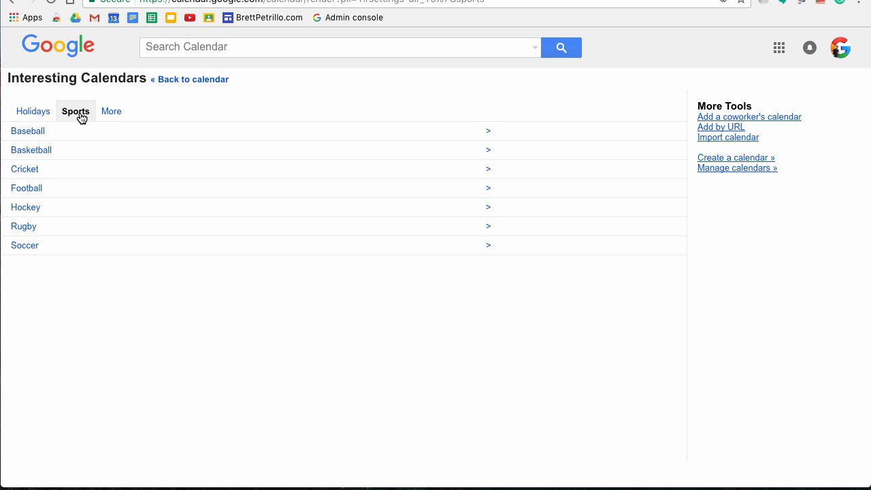
# Step: Open Baseball > MLB and scroll through the team calendars
pyautogui.click(29, 132)
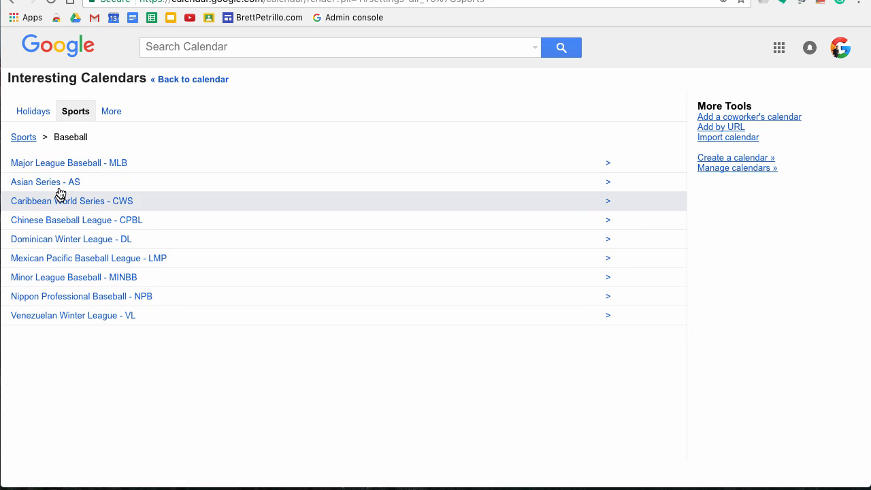
pyautogui.click(81, 162)
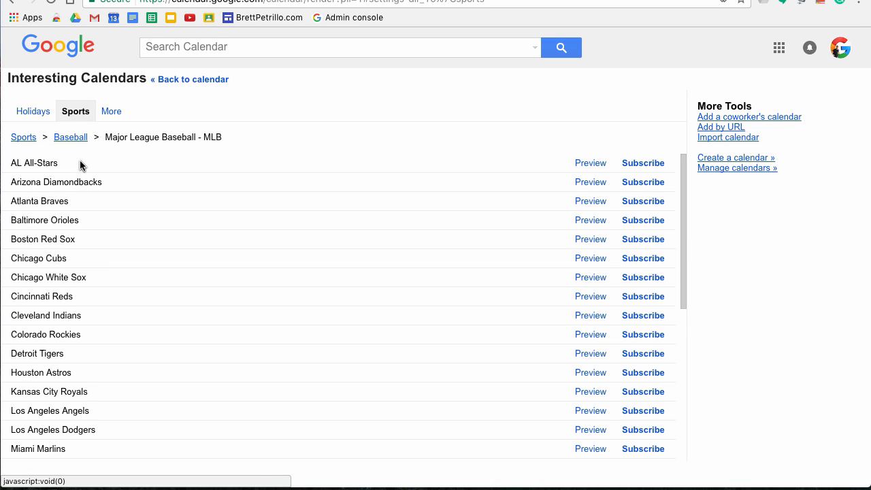
pyautogui.scroll(-3, 70, 273)
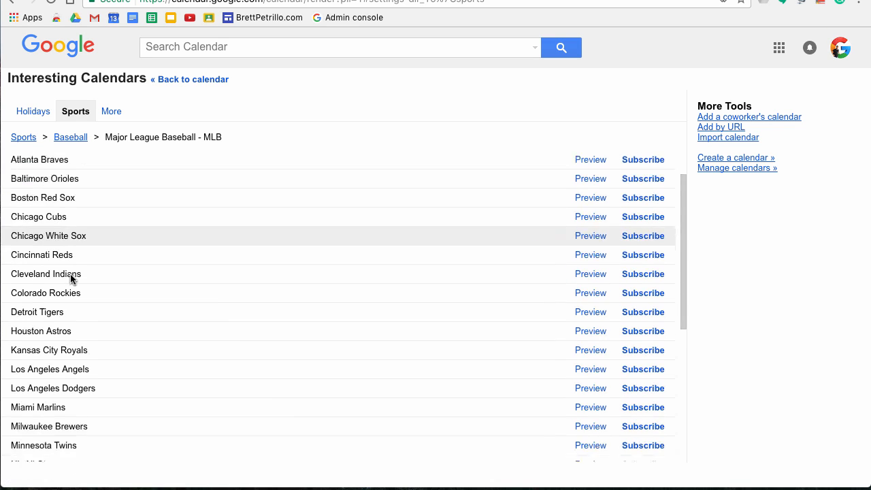
pyautogui.scroll(-5, 70, 274)
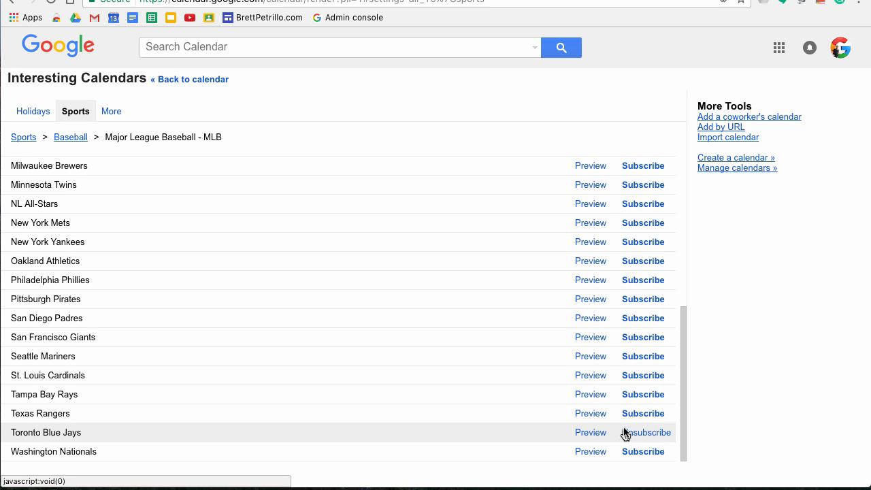
pyautogui.scroll(3, 381, 300)
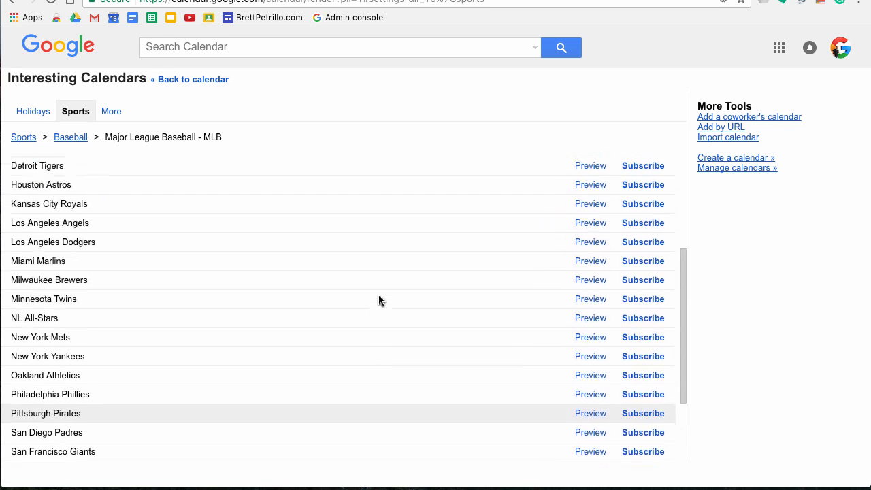
pyautogui.scroll(5, 379, 300)
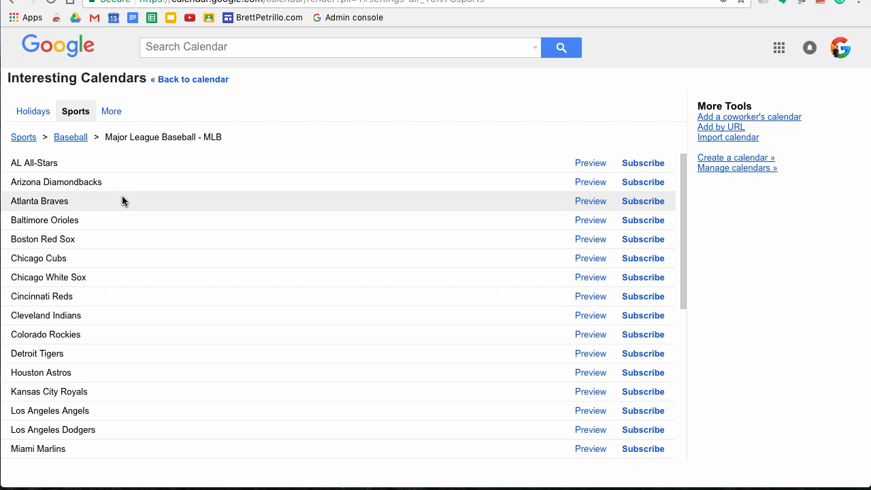
# Step: Return to Sports, view Hockey > NHL team calendars, then show the More collection
pyautogui.click(19, 140)
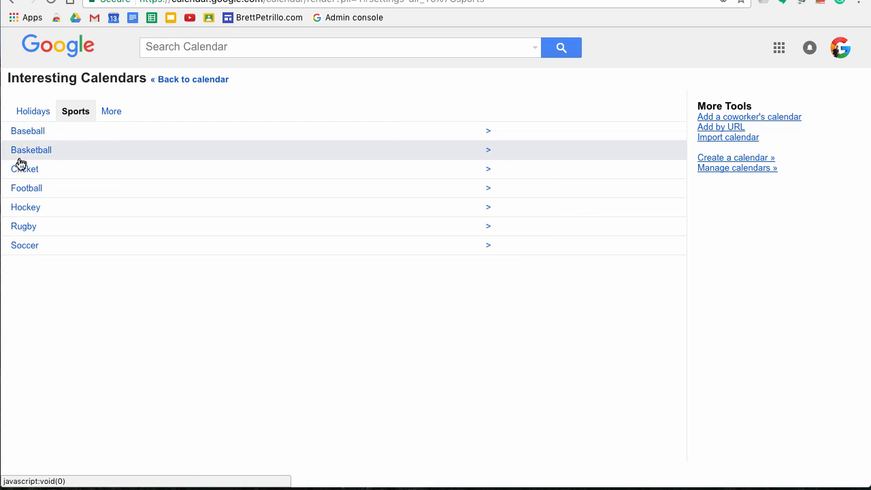
pyautogui.click(30, 211)
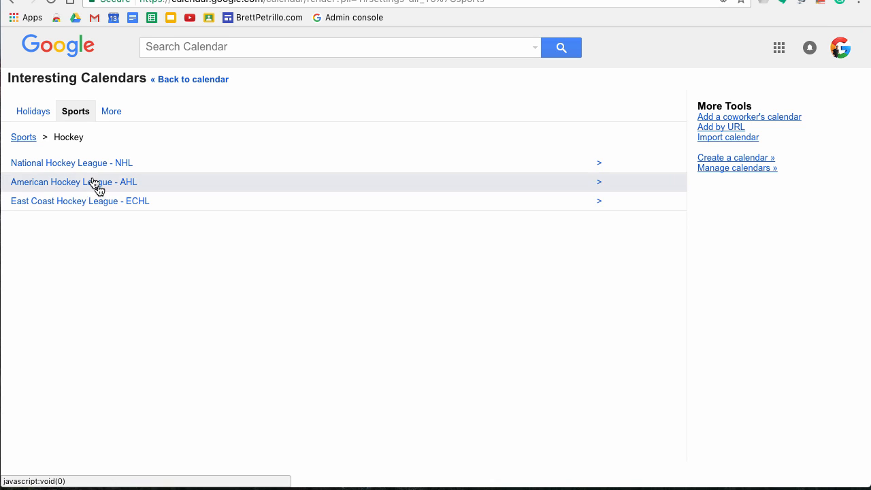
pyautogui.click(61, 171)
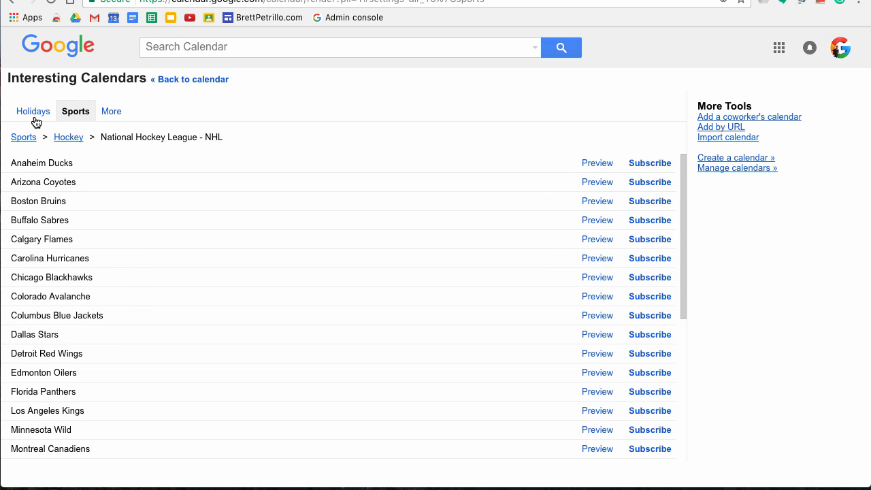
pyautogui.click(111, 112)
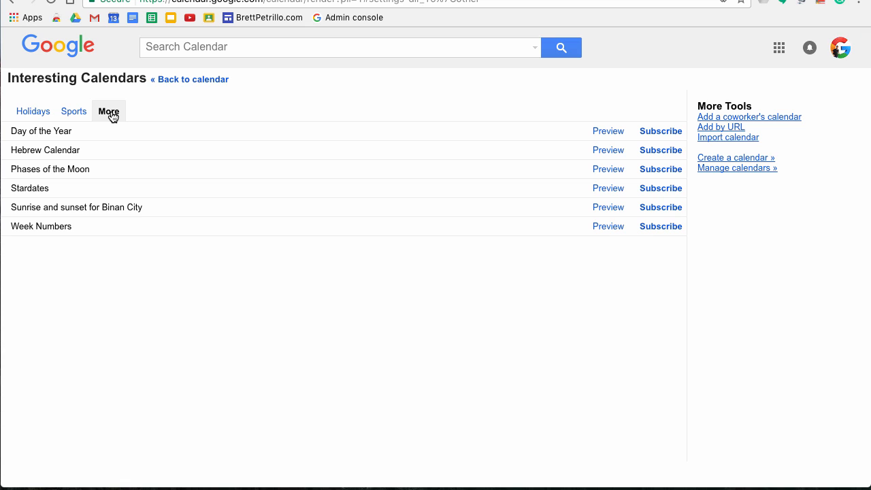
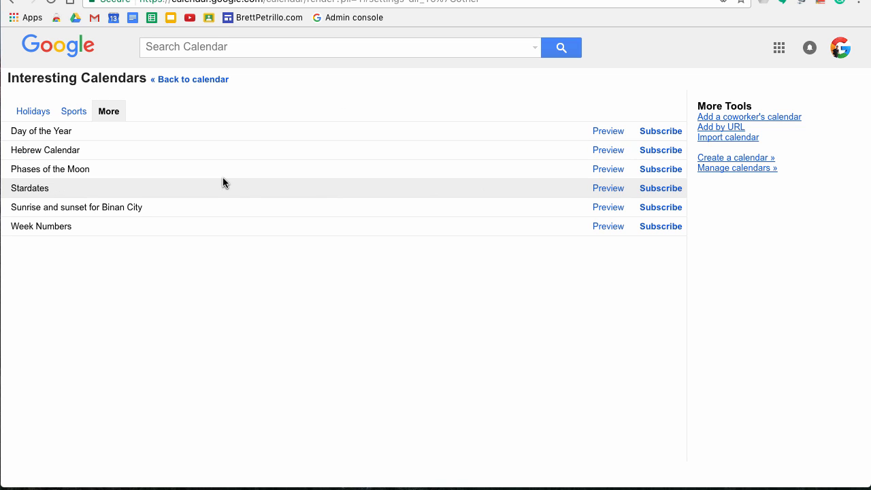
# Step: Return to the May 14–20 week and preview the Toronto Blue Jays games in the grid
pyautogui.click(201, 80)
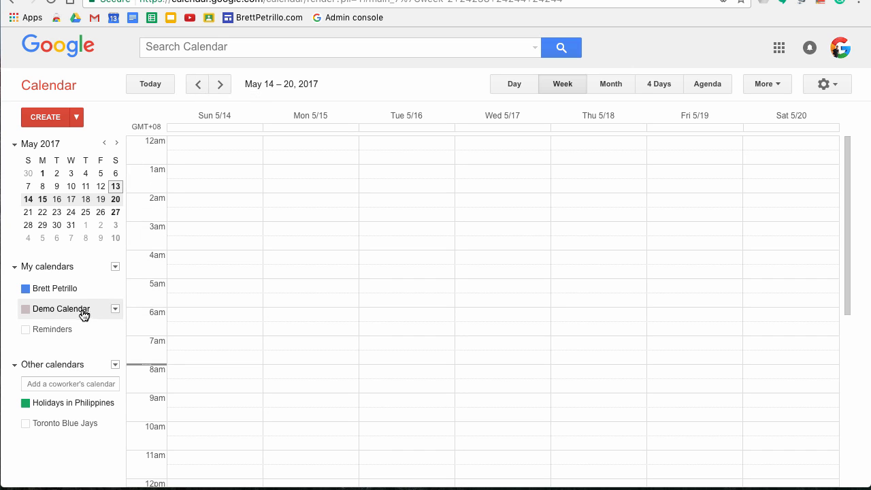
pyautogui.click(78, 430)
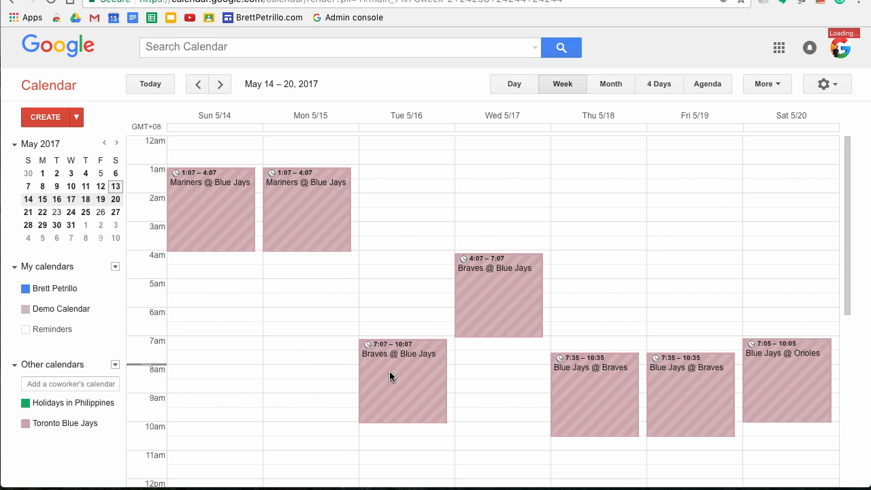
pyautogui.scroll(-5, 389, 371)
pyautogui.scroll(5, 172, 310)
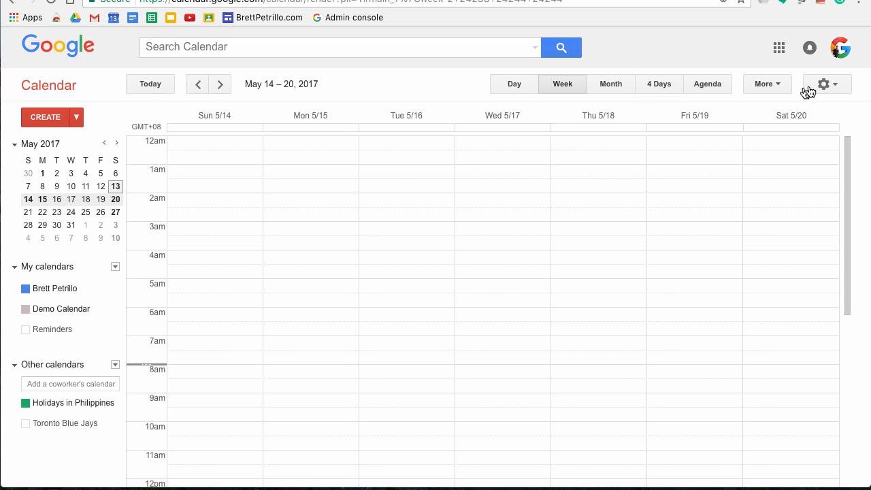
# Step: Go to Settings > Calendars and bring up Demo Calendar's notification settings
pyautogui.click(831, 85)
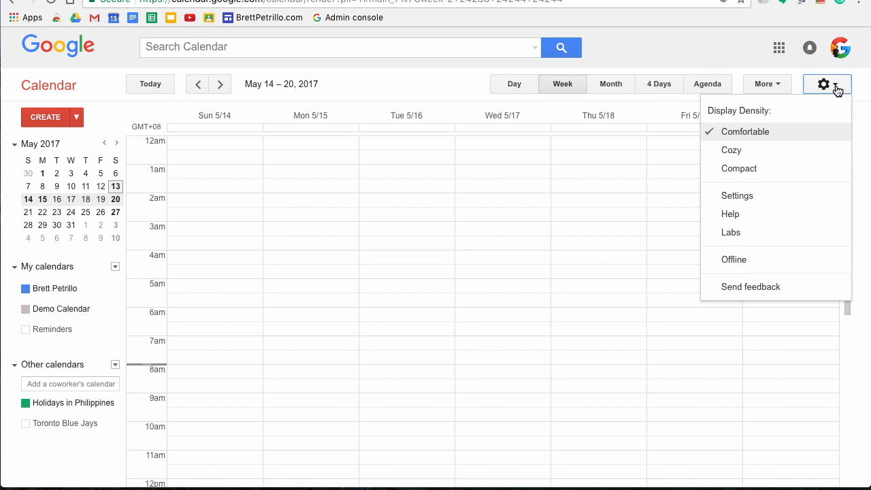
pyautogui.click(740, 197)
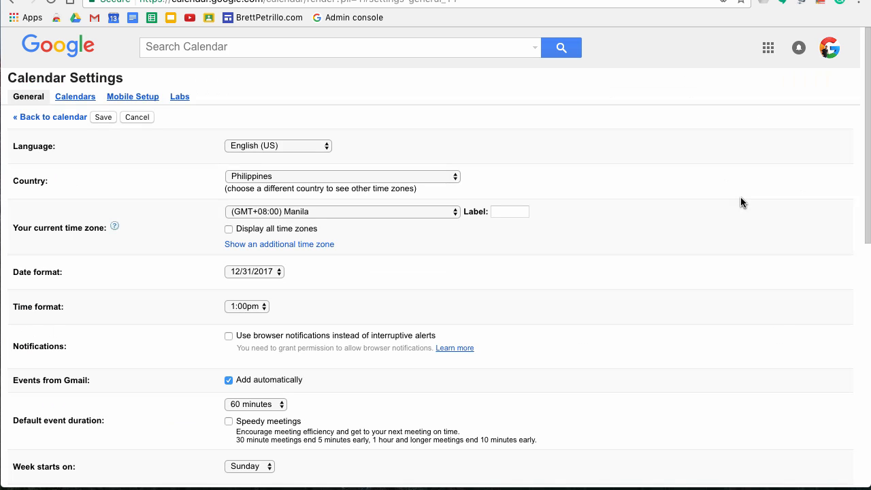
pyautogui.click(71, 97)
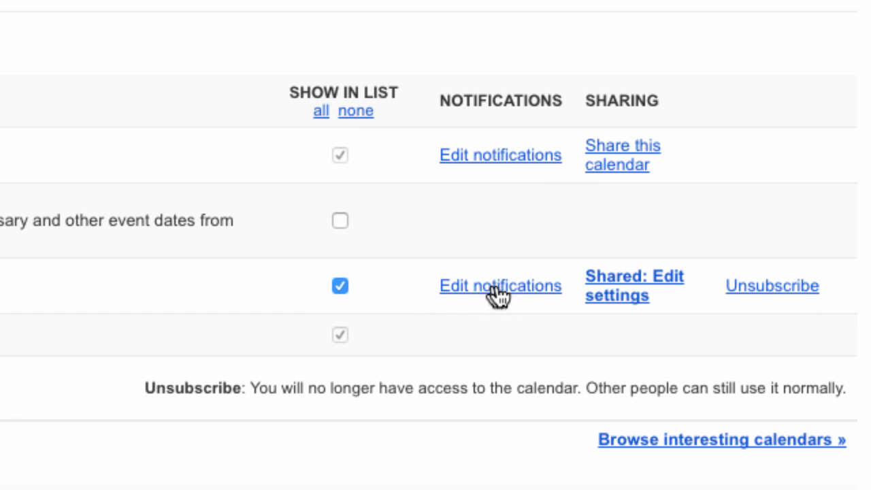
pyautogui.click(464, 286)
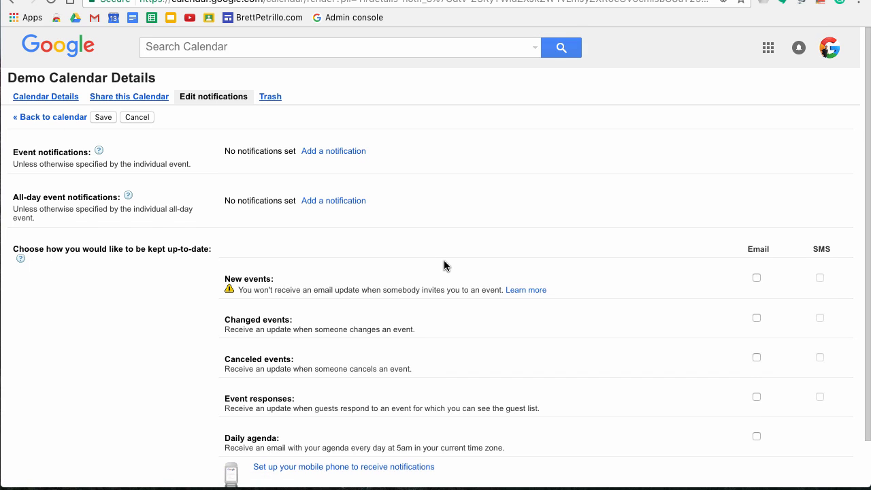
pyautogui.scroll(-2, 444, 265)
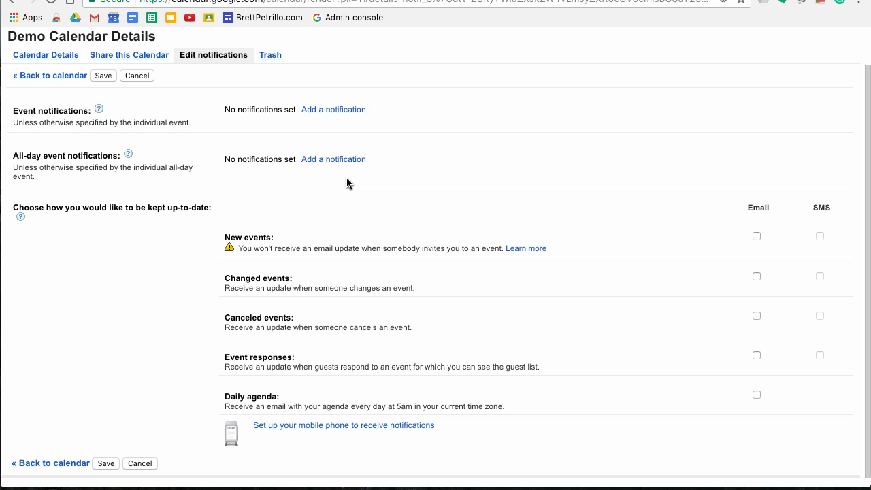
pyautogui.scroll(-1, 346, 183)
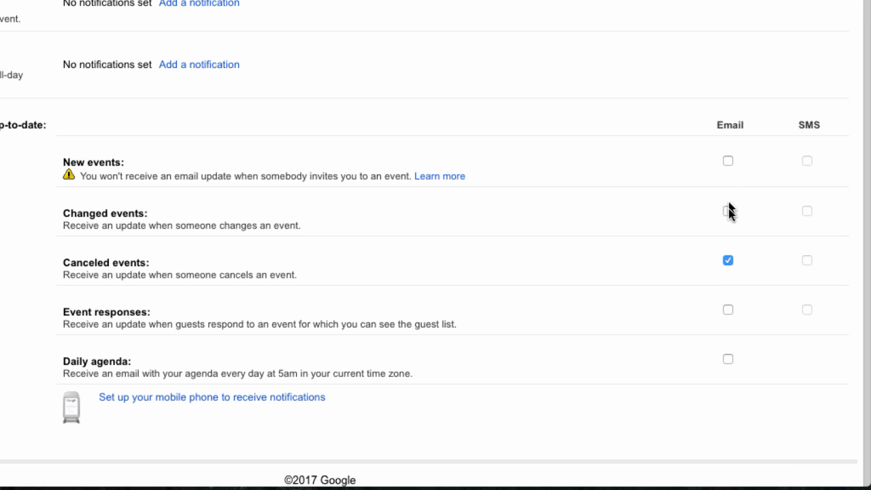
pyautogui.click(730, 266)
pyautogui.click(727, 210)
pyautogui.scroll(2, 435, 245)
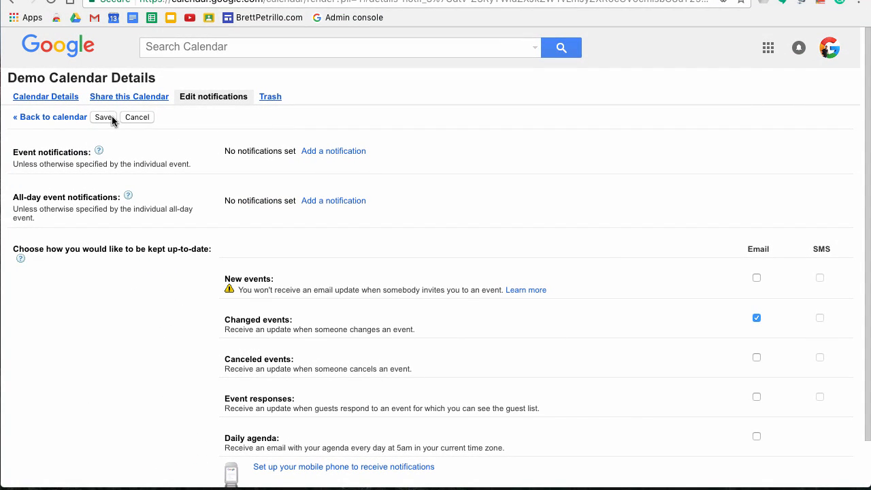
pyautogui.click(107, 118)
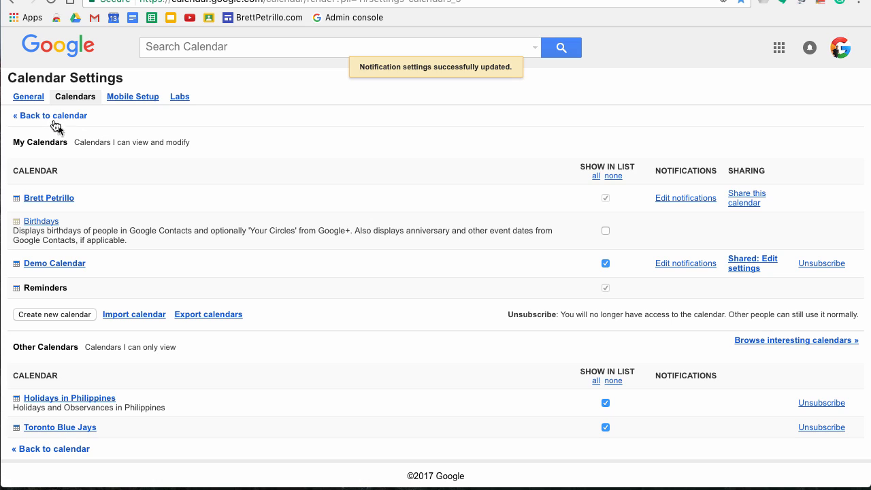
pyautogui.click(28, 119)
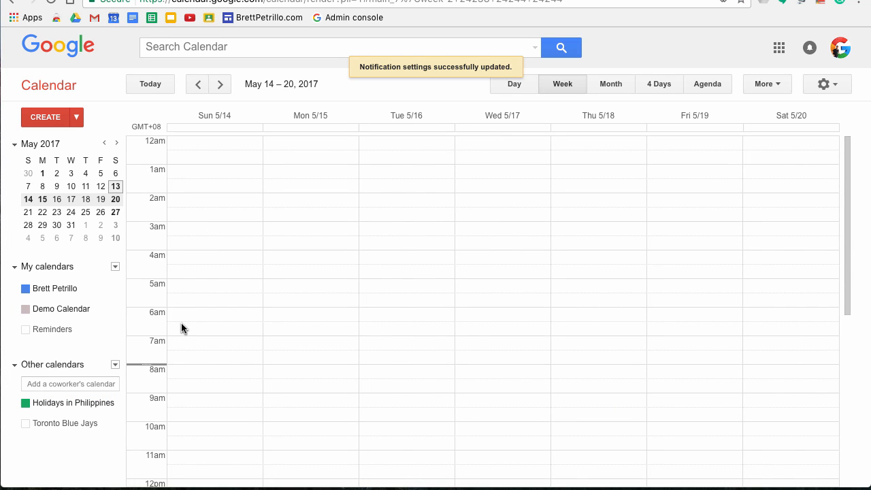
# Step: Open the afternoon Demo #2 event on its full edit page
pyautogui.click(83, 309)
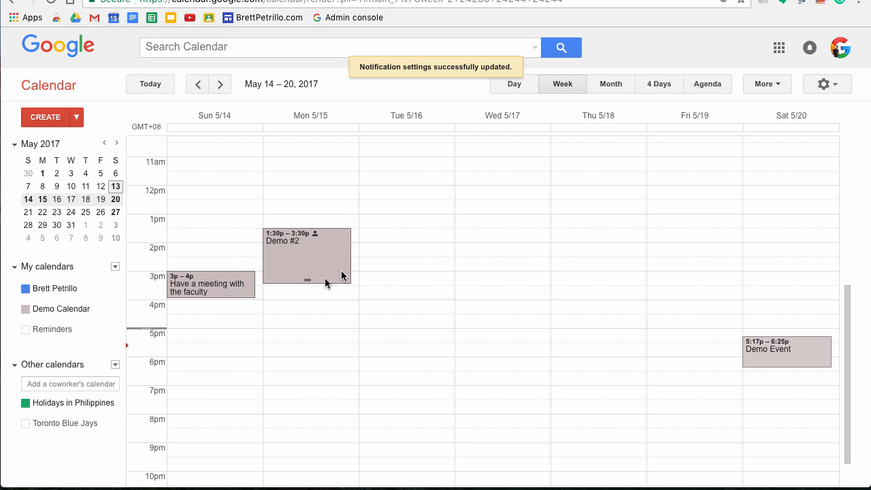
pyautogui.click(322, 259)
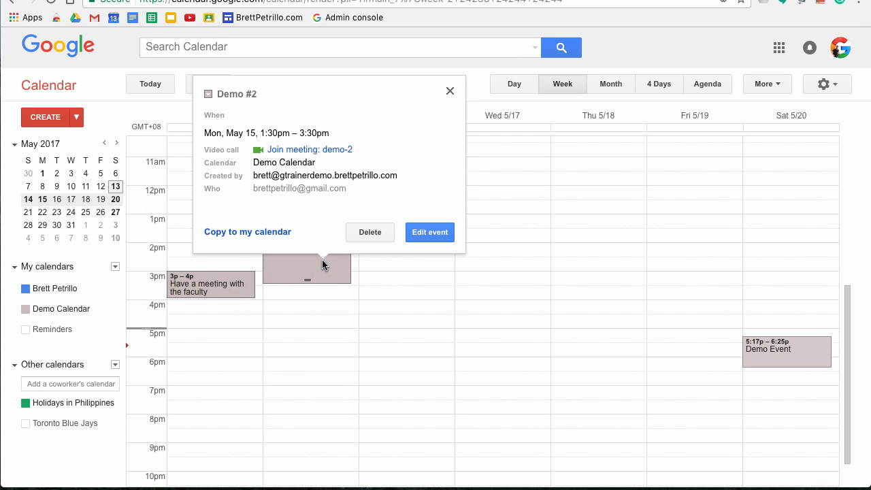
pyautogui.click(428, 234)
pyautogui.scroll(-2, 356, 264)
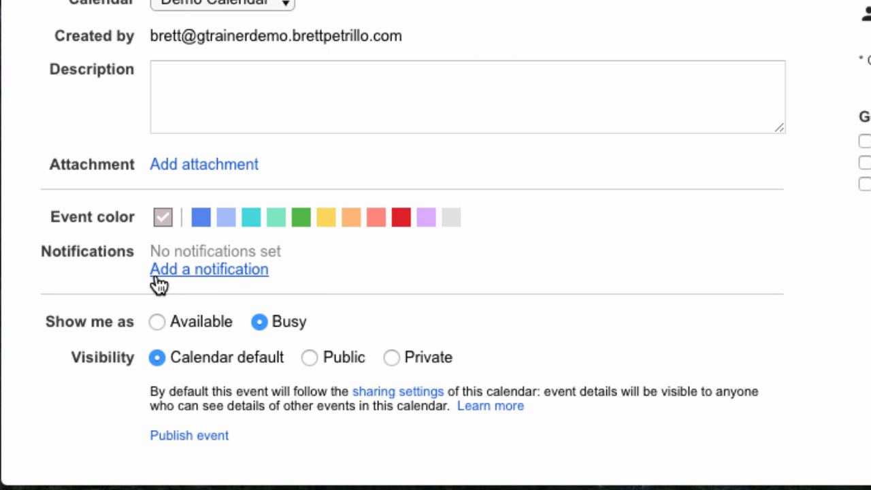
# Step: Give Demo #2 a 10-minute Notification reminder, then add a second reminder
pyautogui.click(225, 272)
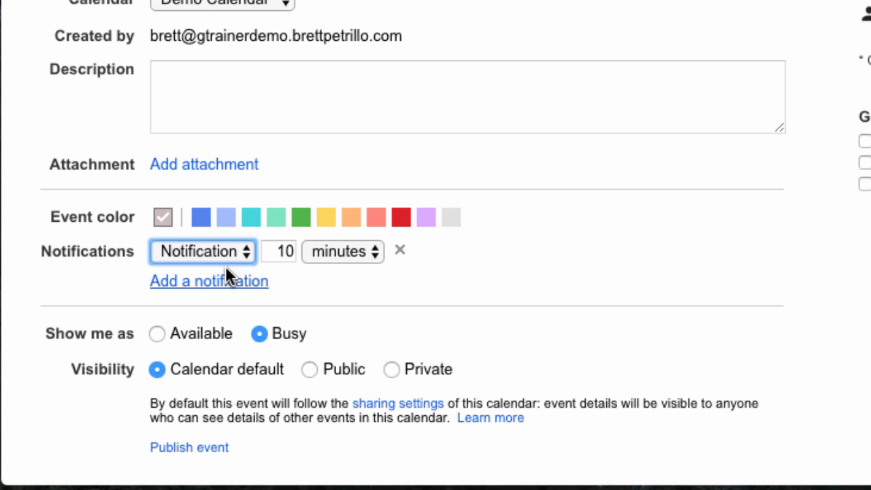
pyautogui.scroll(-1, 227, 270)
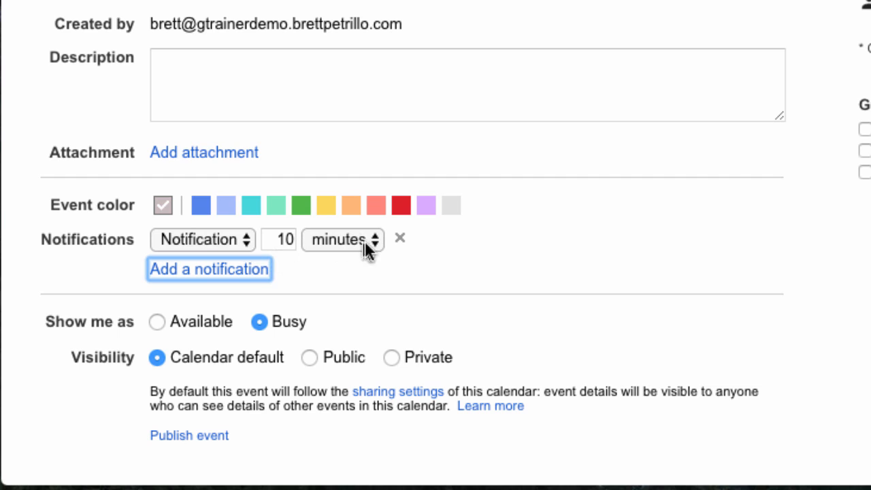
pyautogui.click(285, 239)
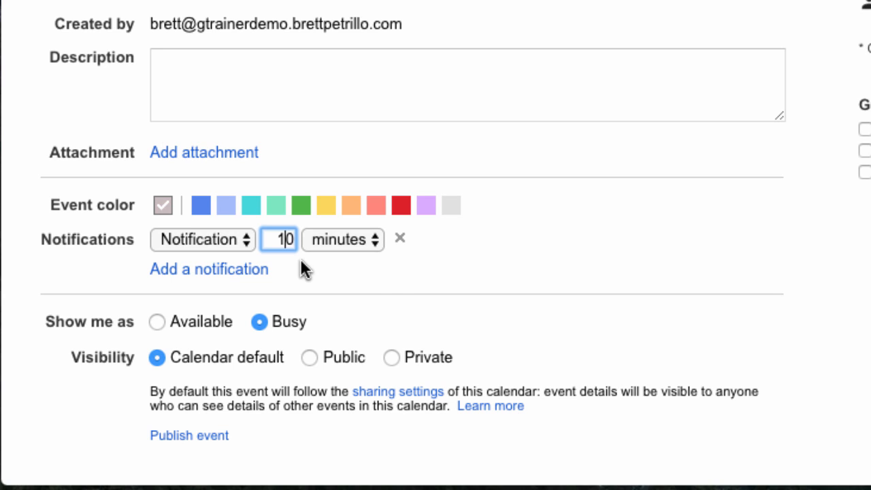
pyautogui.click(376, 244)
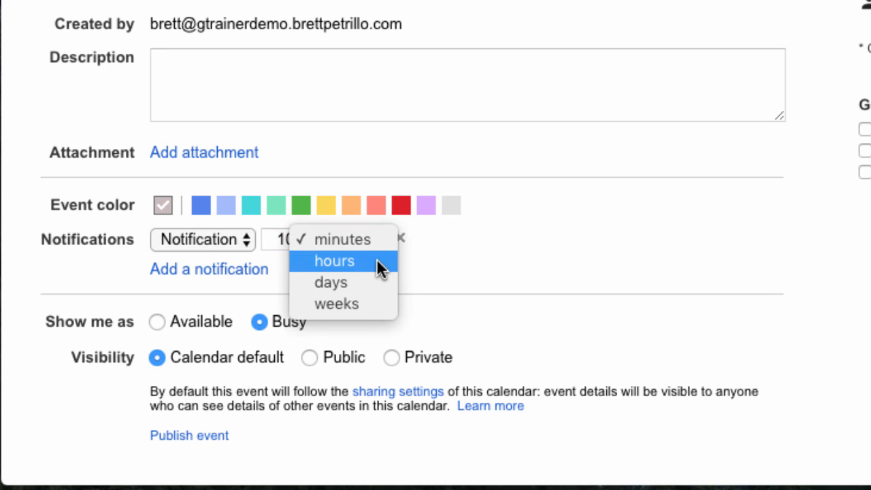
pyautogui.click(483, 282)
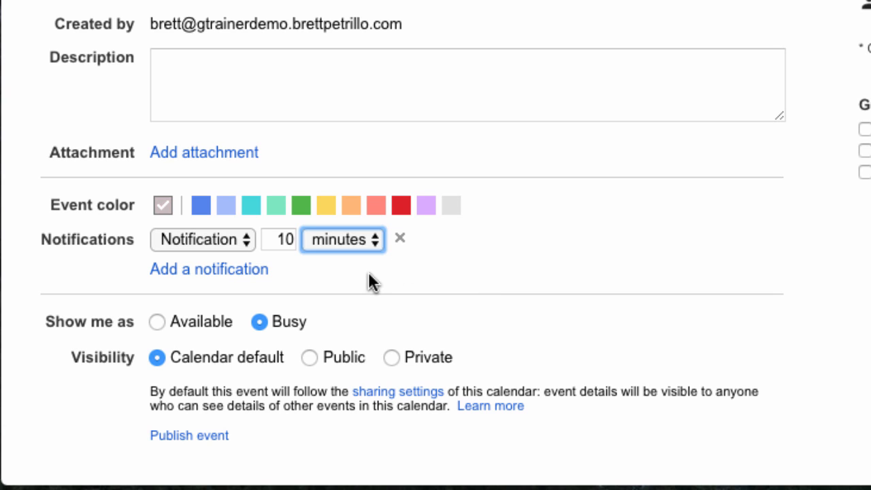
pyautogui.click(249, 239)
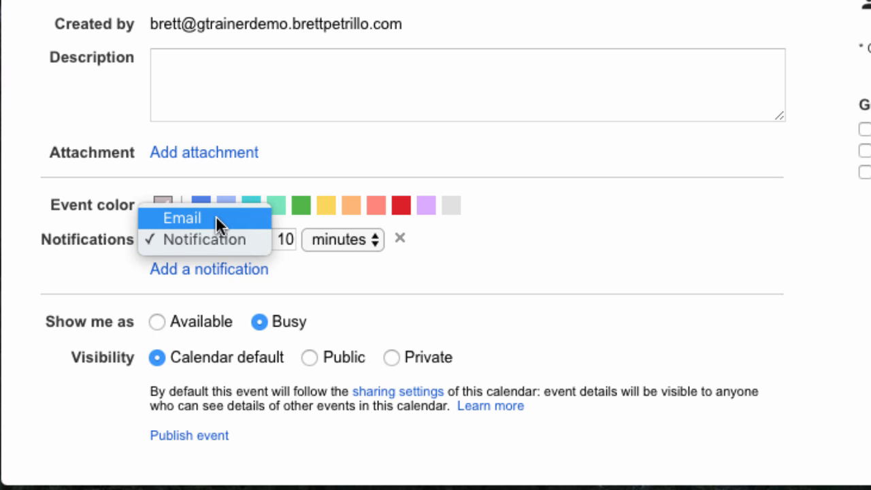
pyautogui.click(624, 237)
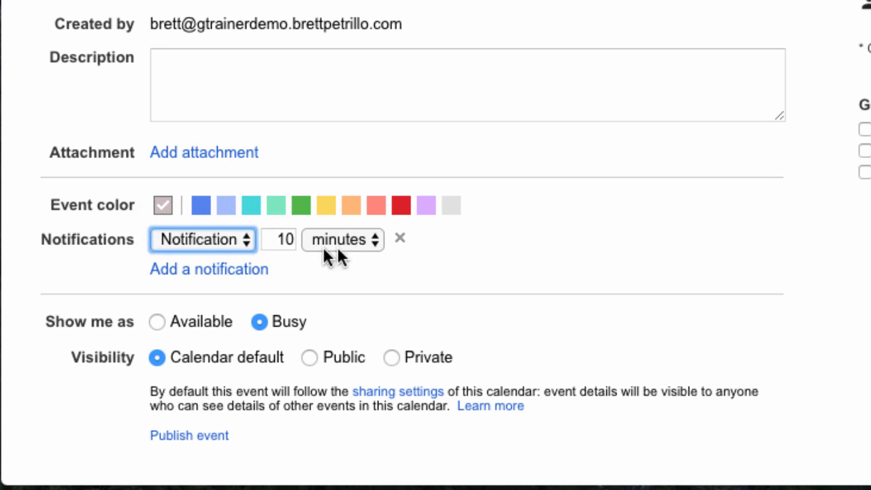
pyautogui.click(218, 269)
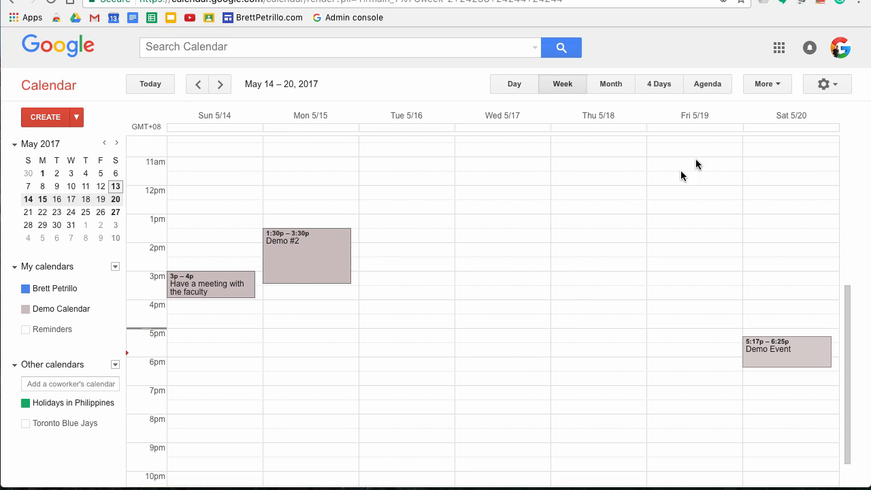
# Step: Review the General calendar settings, then switch to the Gmail inbox
pyautogui.click(831, 92)
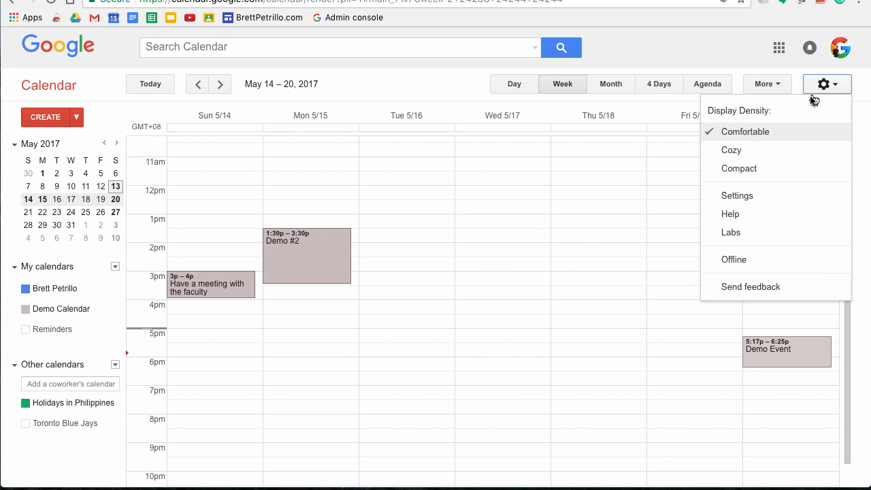
pyautogui.click(741, 196)
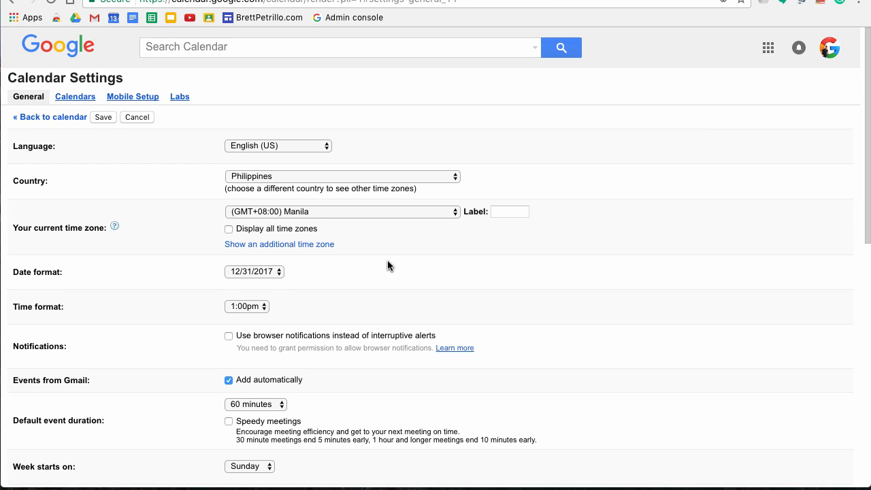
pyautogui.scroll(-2, 388, 265)
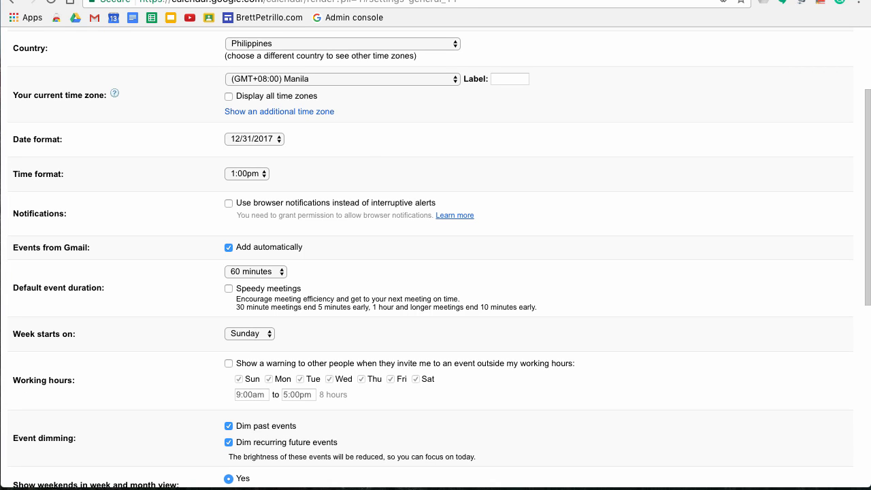
pyautogui.click(94, 17)
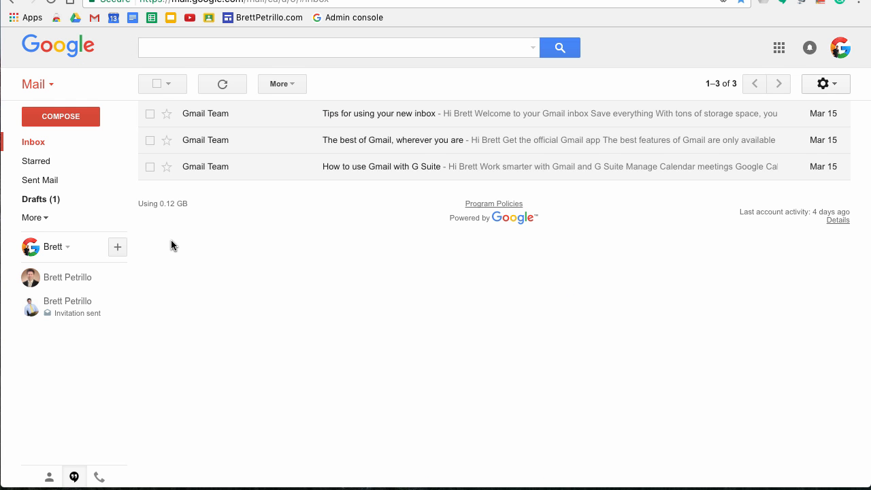
# Step: Create a calendar event from the 'Tips for using your new inbox' email
pyautogui.click(227, 120)
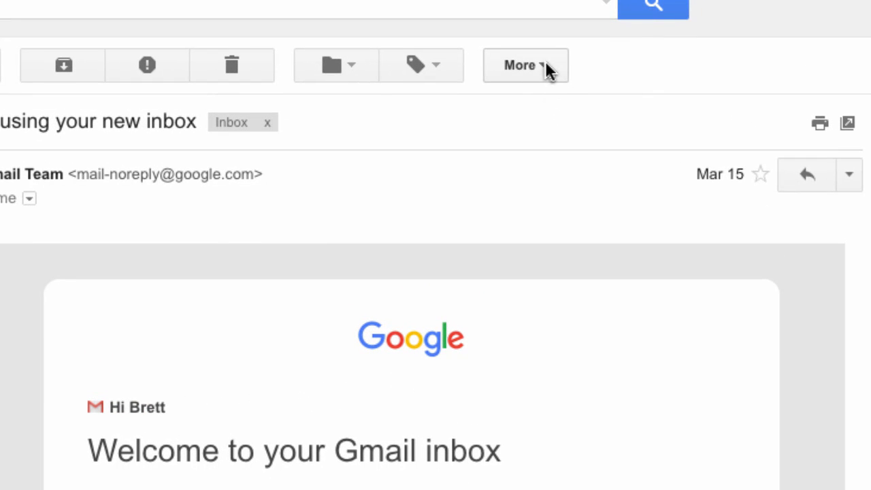
pyautogui.click(547, 68)
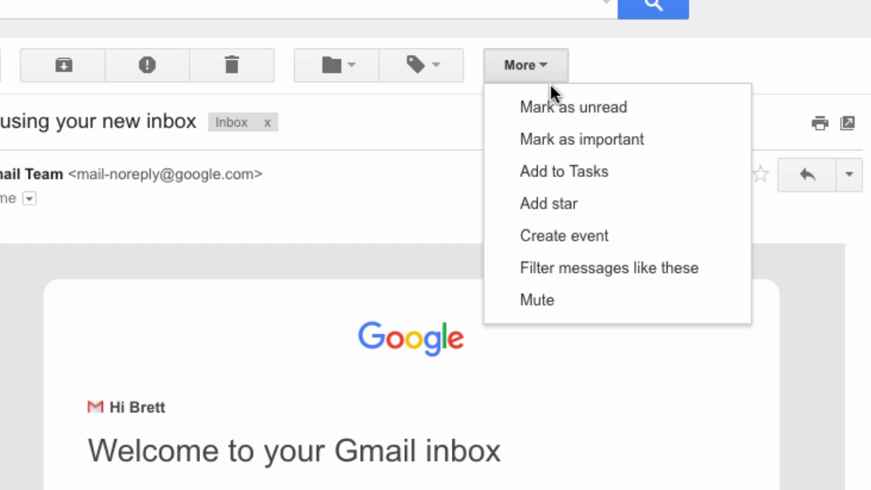
pyautogui.click(568, 239)
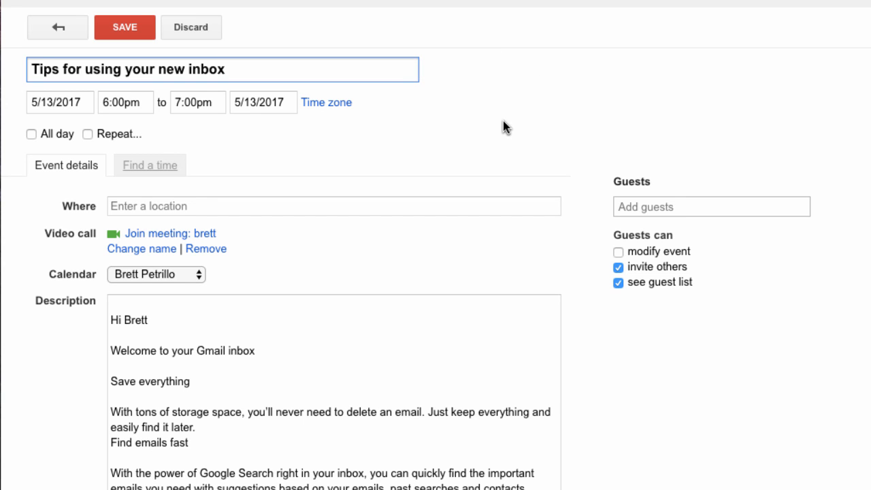
# Step: Review the drafted 5/13/2017 6:00–7:00pm event and its email-text description
pyautogui.scroll(-3, 502, 121)
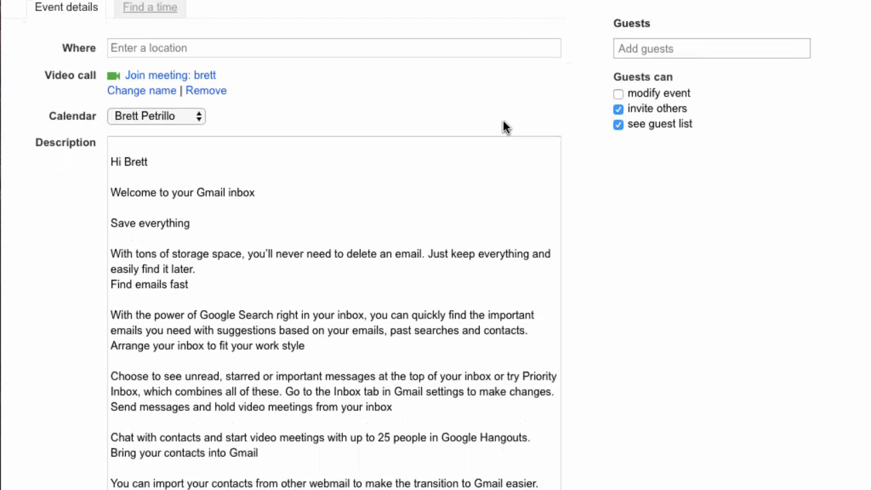
pyautogui.scroll(-2, 503, 123)
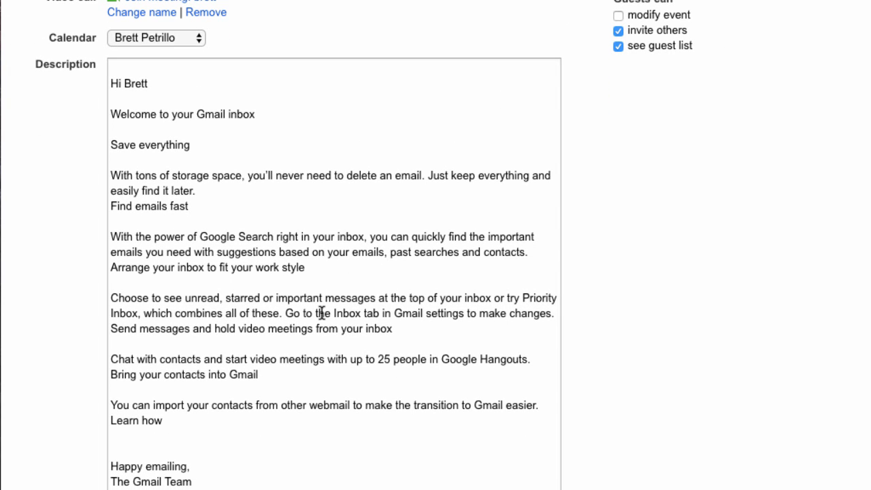
pyautogui.scroll(-5, 322, 313)
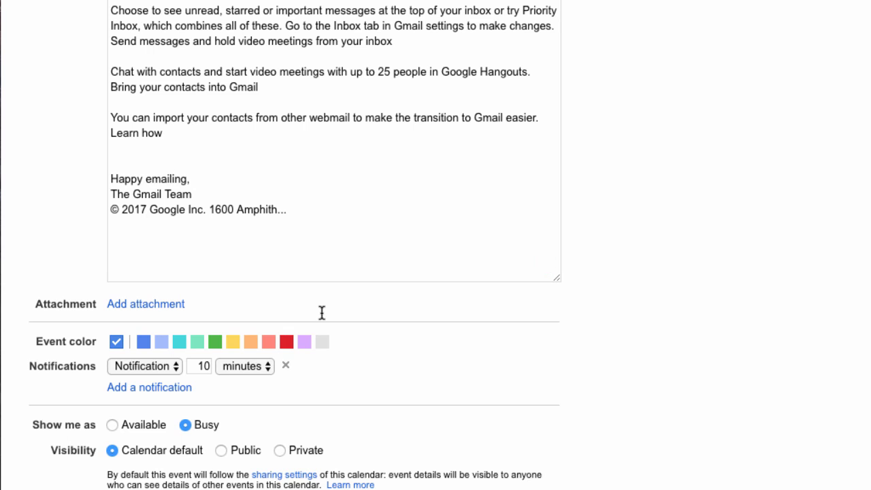
pyautogui.scroll(10, 321, 313)
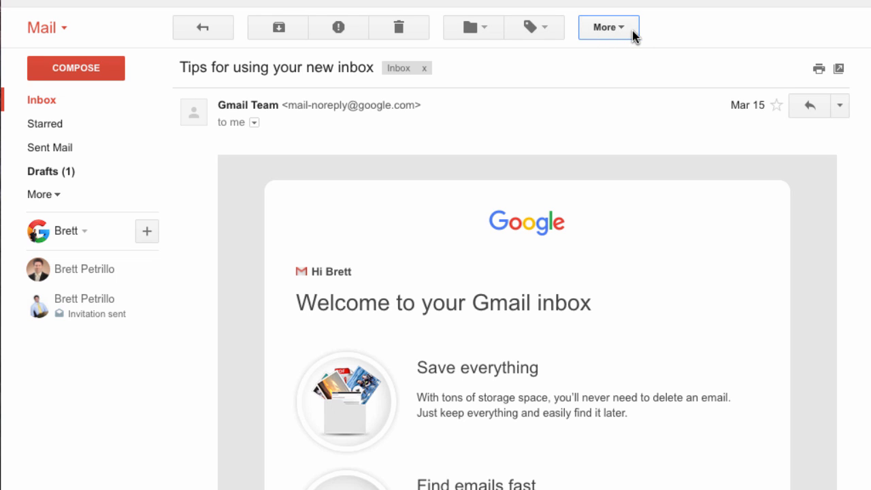
# Step: Show the More actions menu for the Gmail message
pyautogui.click(615, 29)
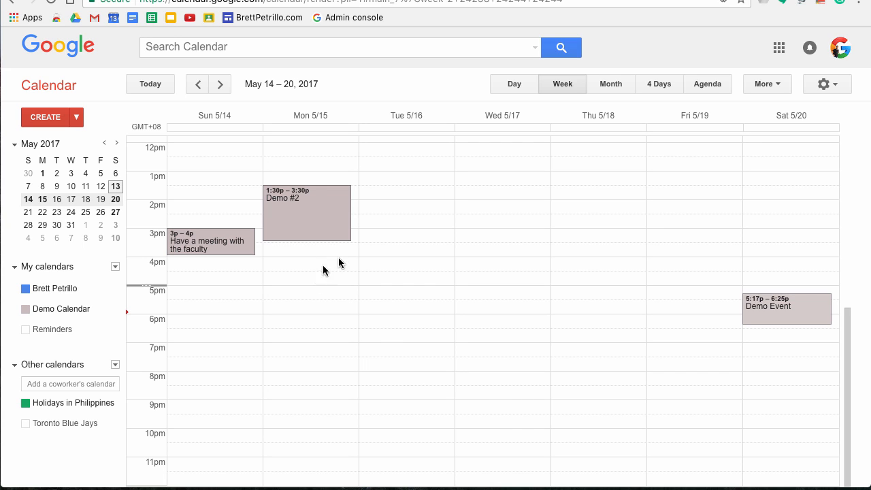
# Step: Join the demo-2 Hangouts video call from the Demo #2 event
pyautogui.click(312, 217)
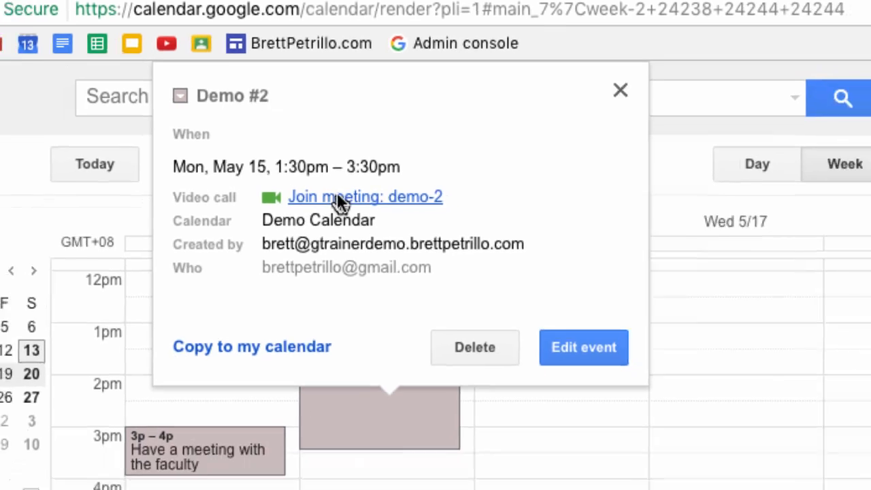
pyautogui.click(336, 197)
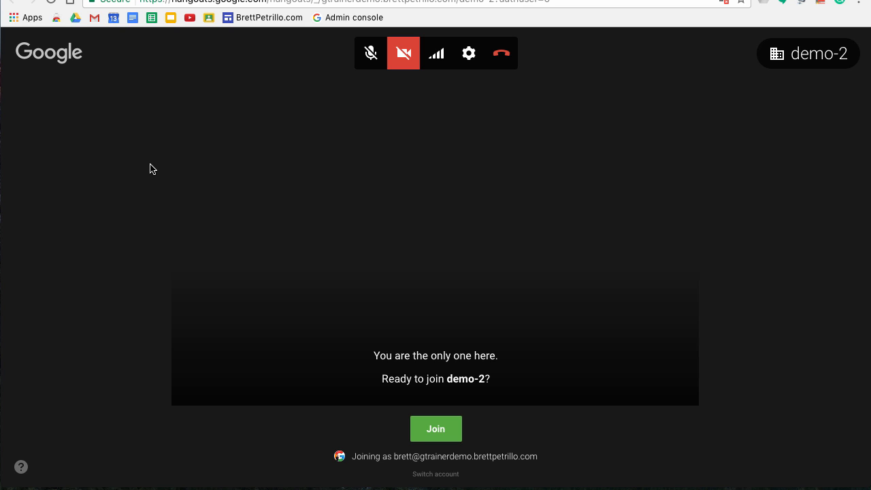
# Step: Leave the Hangouts demo-2 join page without joining and return to the Google Calendar tab
pyautogui.click(136, 0)
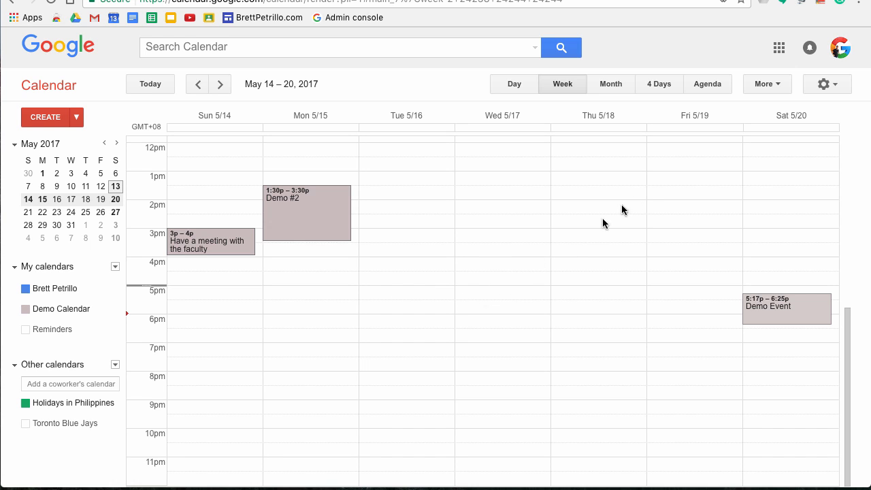
# Step: Open Calendar Settings from the gear menu and go to the Labs page
pyautogui.click(839, 86)
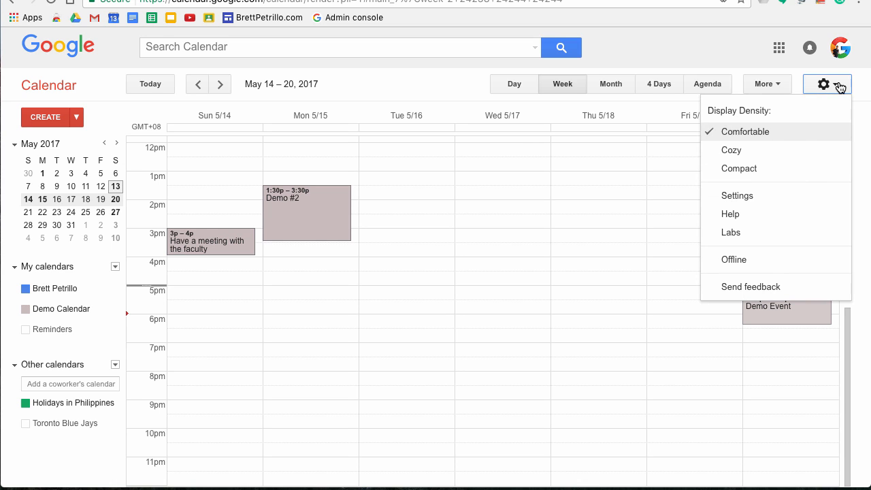
pyautogui.click(737, 197)
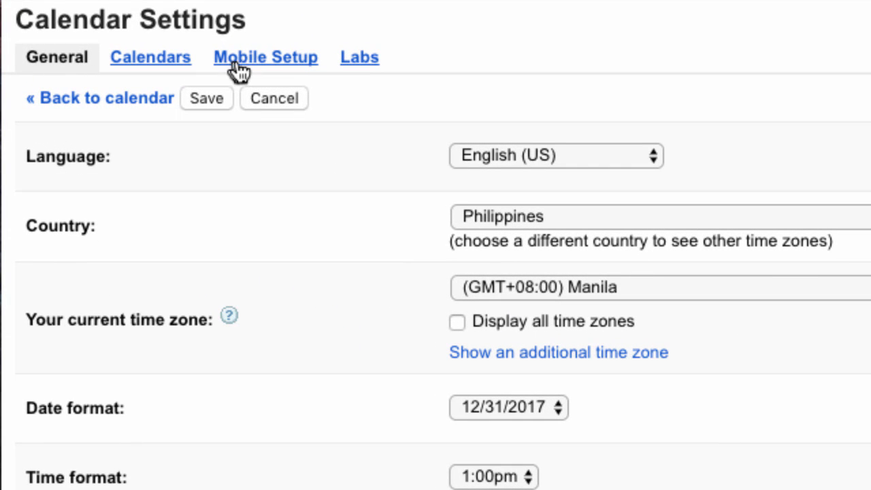
pyautogui.click(359, 60)
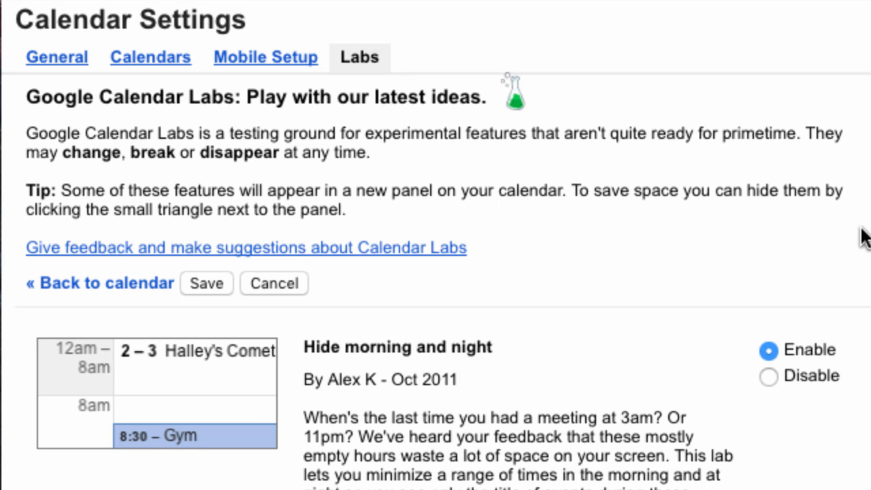
# Step: Scroll through the Labs list to review the experimental features
pyautogui.scroll(-1, 863, 237)
pyautogui.scroll(1, 863, 237)
pyautogui.scroll(-3, 445, 161)
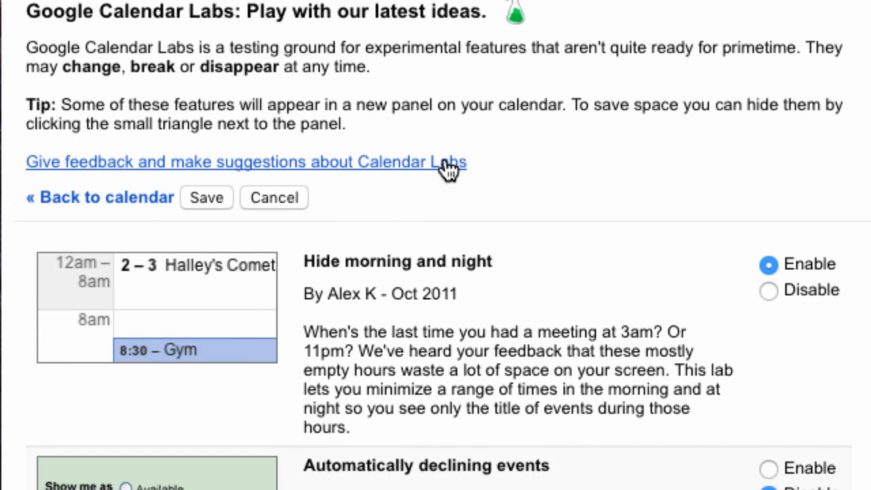
pyautogui.scroll(-5, 449, 168)
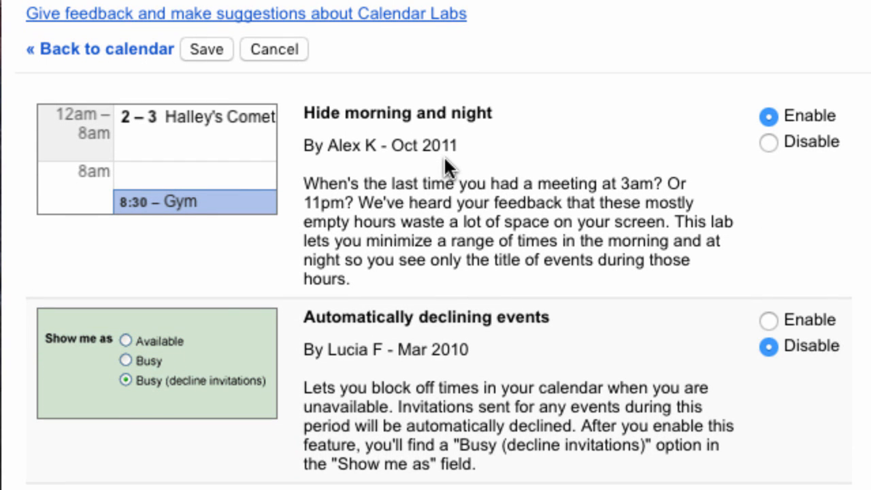
pyautogui.scroll(-6, 549, 172)
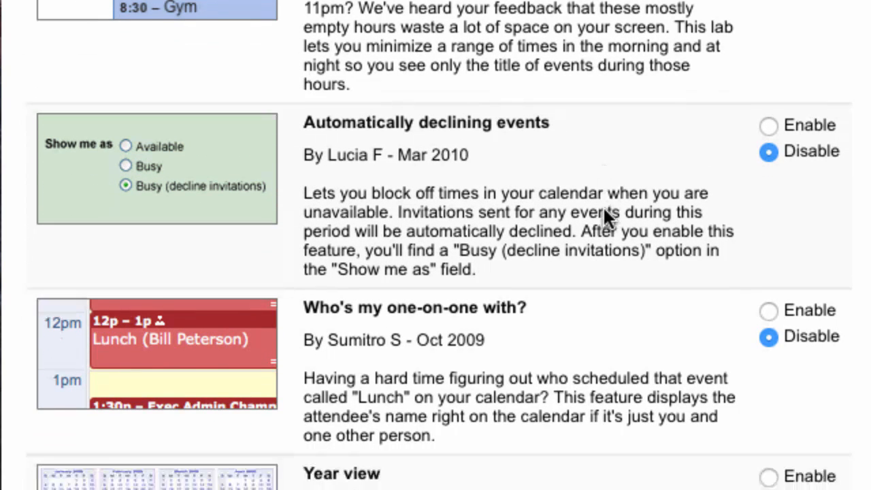
pyautogui.scroll(-12, 603, 206)
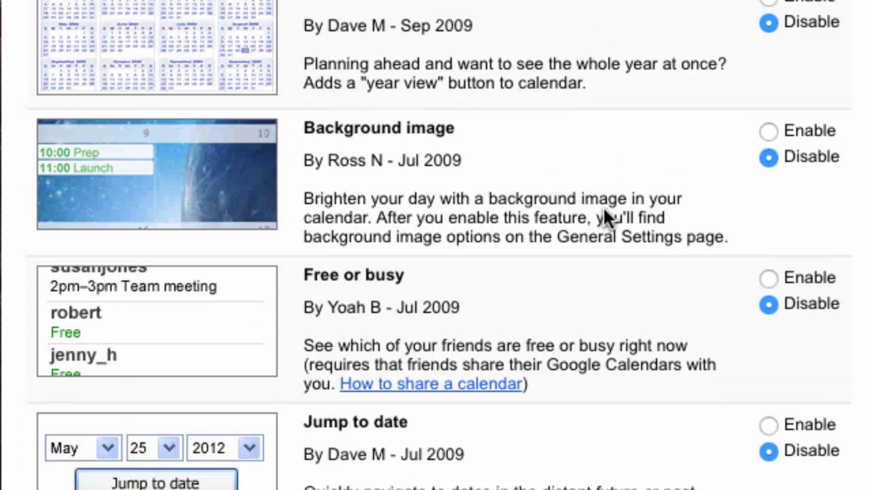
pyautogui.scroll(-1, 602, 206)
pyautogui.scroll(9, 605, 217)
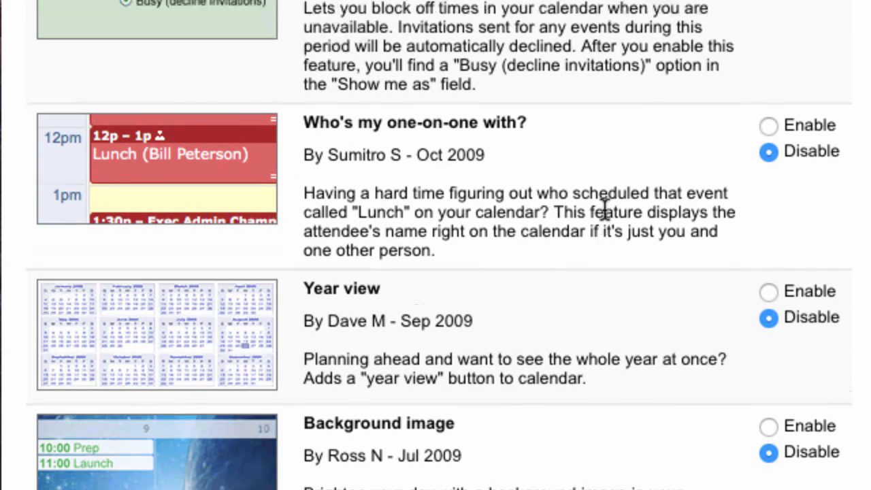
pyautogui.scroll(1, 603, 205)
pyautogui.scroll(8, 603, 205)
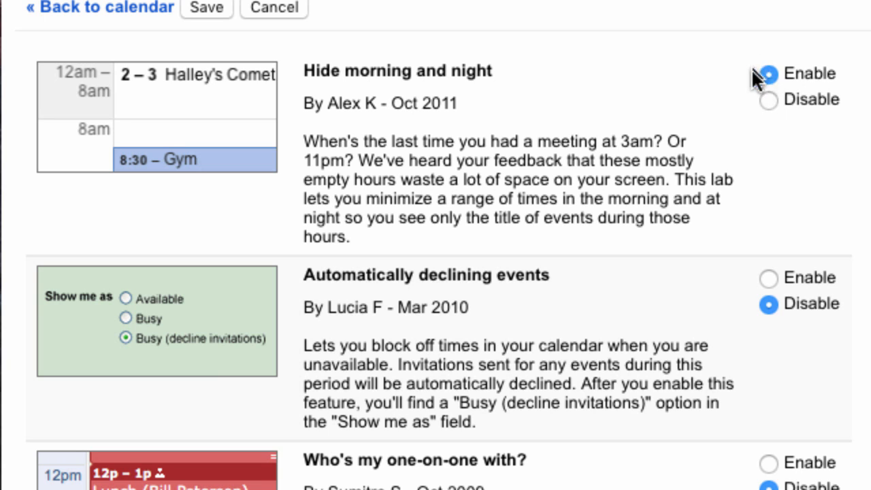
# Step: Set the Hide morning and night lab to Enable and save the settings
pyautogui.click(770, 97)
pyautogui.click(768, 71)
pyautogui.scroll(5, 437, 190)
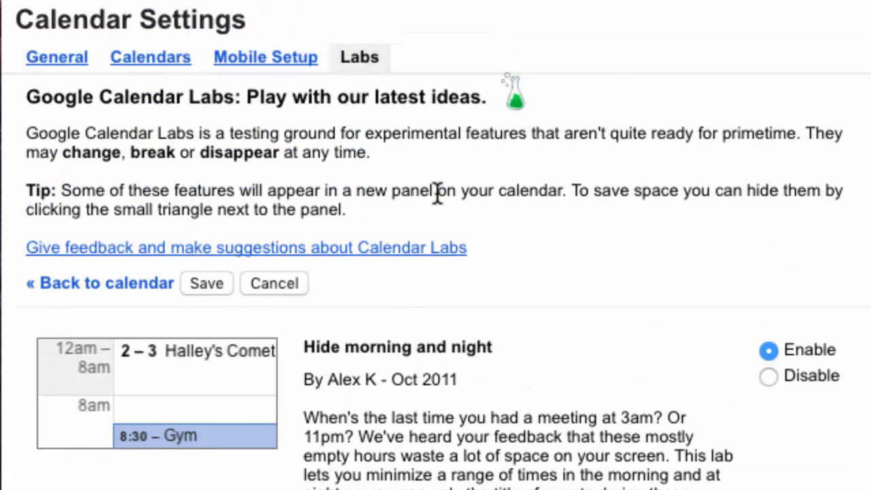
pyautogui.click(208, 282)
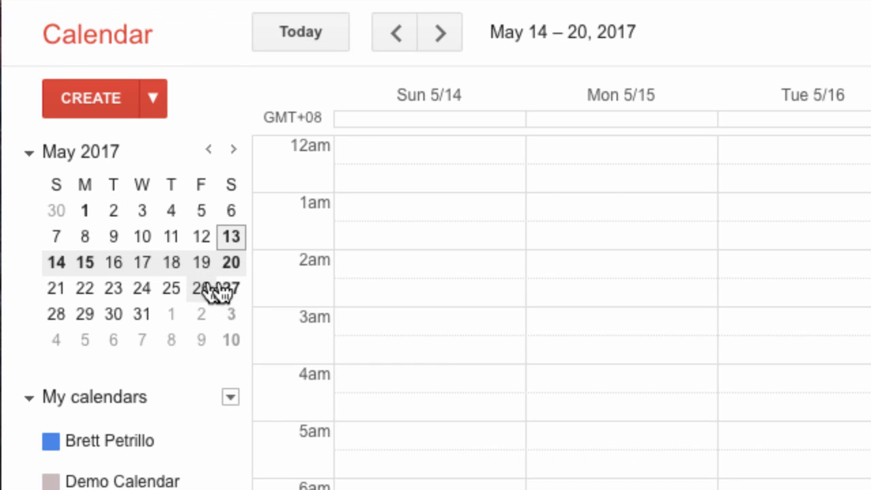
# Step: Collapse the early hours into the 12am – 8am row, expand it, collapse again, then scroll the week
pyautogui.scroll(-3, 430, 344)
pyautogui.scroll(4, 430, 345)
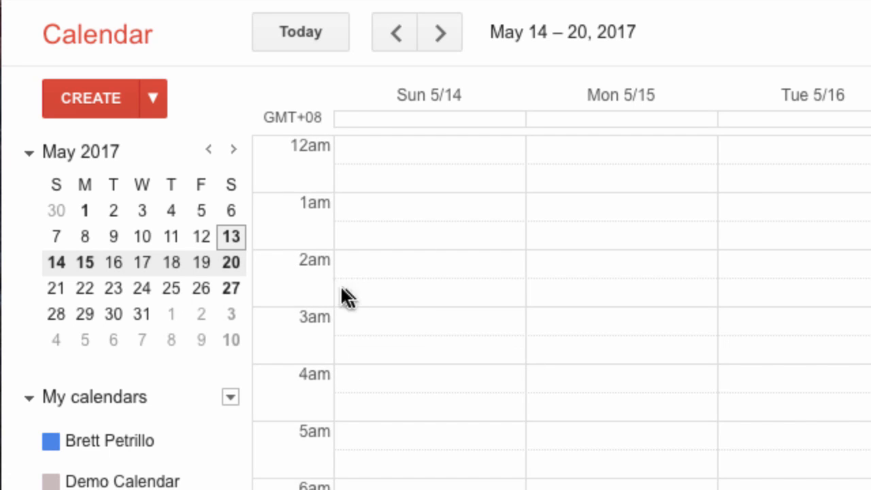
pyautogui.click(283, 369)
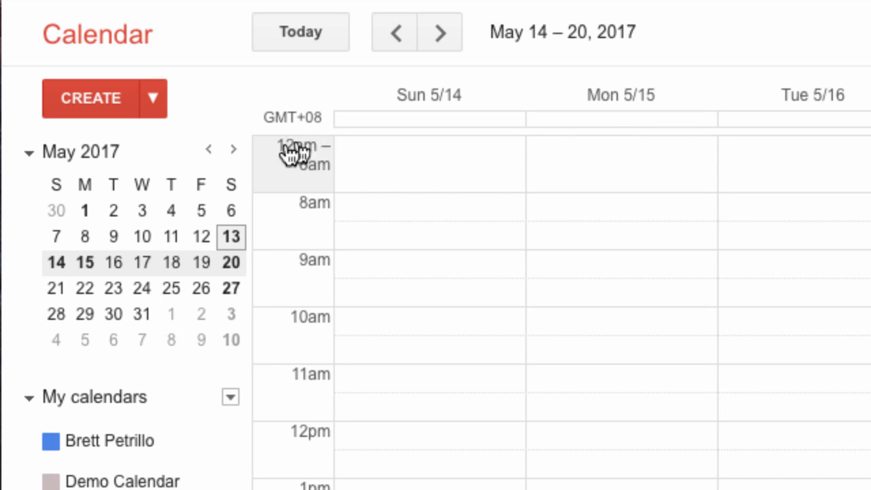
pyautogui.click(289, 181)
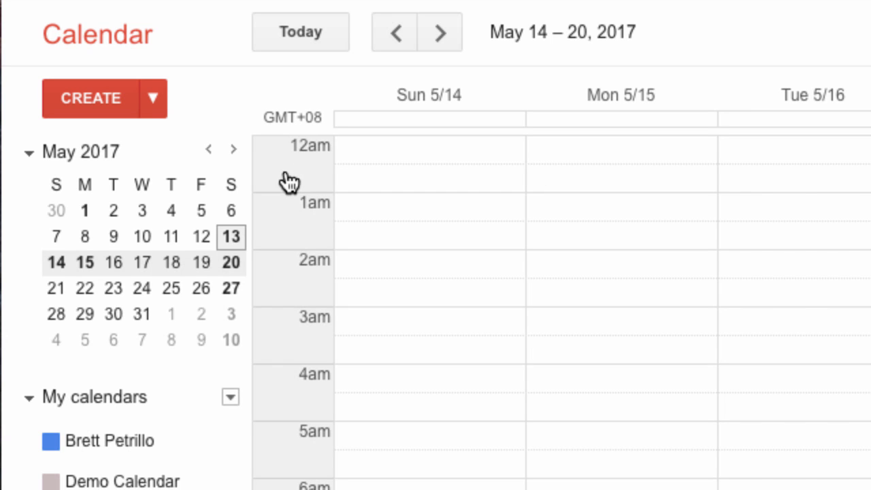
pyautogui.click(289, 235)
pyautogui.scroll(-5, 288, 230)
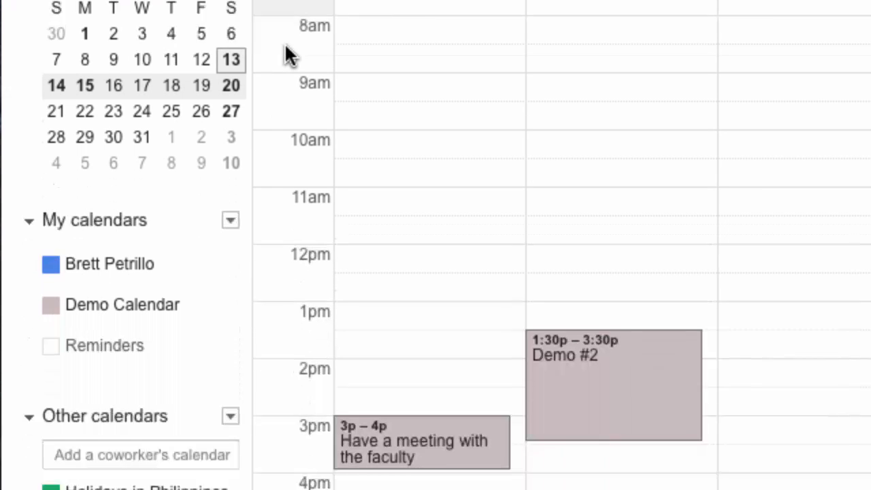